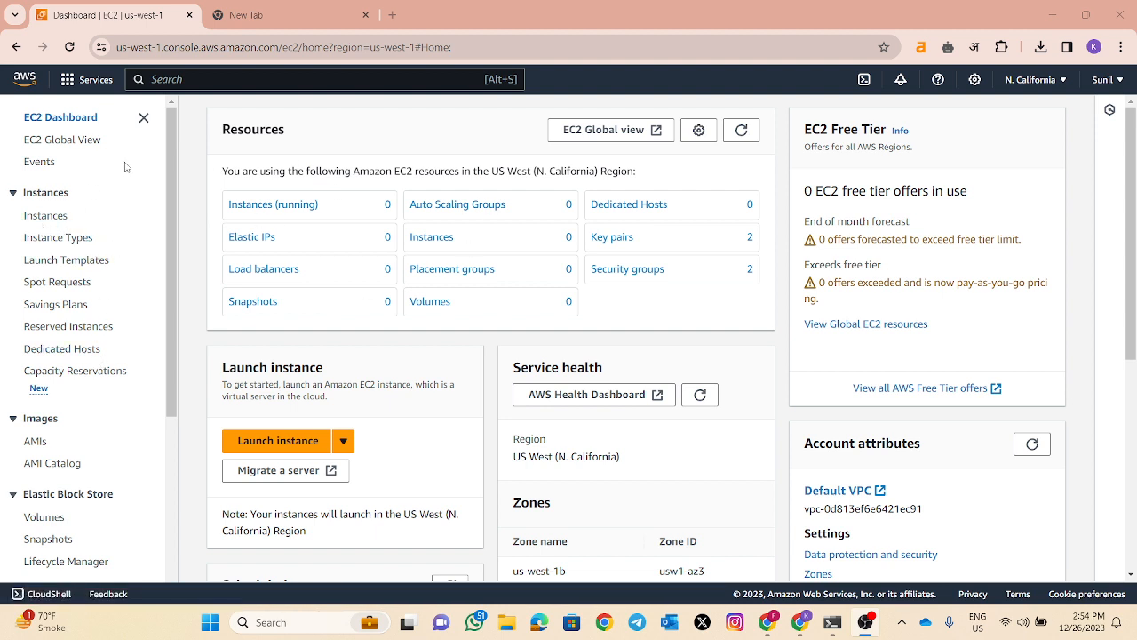
Open the EC2 instances list for the N. California region and start launching a new instance
scroll(262, 318, "down", 4)
scroll(60, 397, "down", 3)
scroll(60, 397, "down", 1)
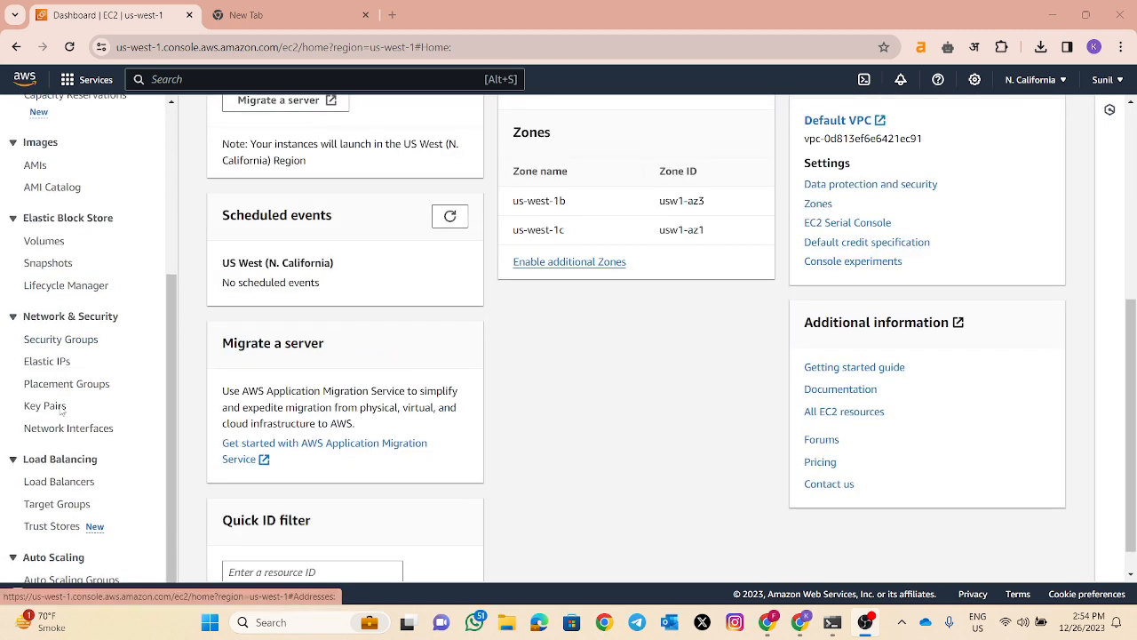
scroll(60, 398, "up", 4)
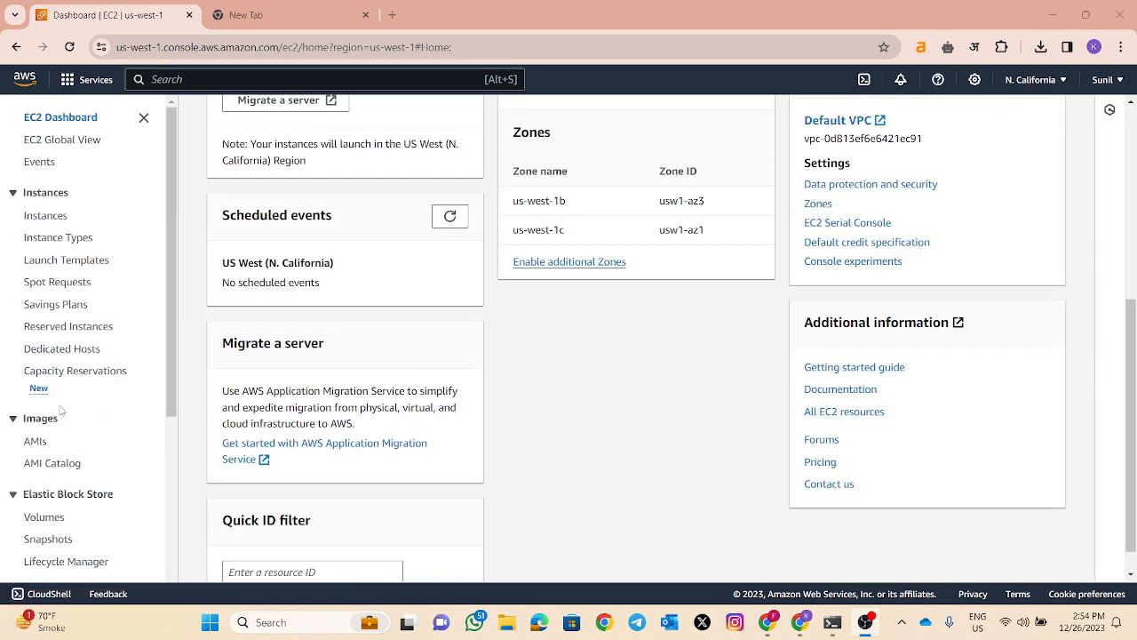
left_click(36, 222)
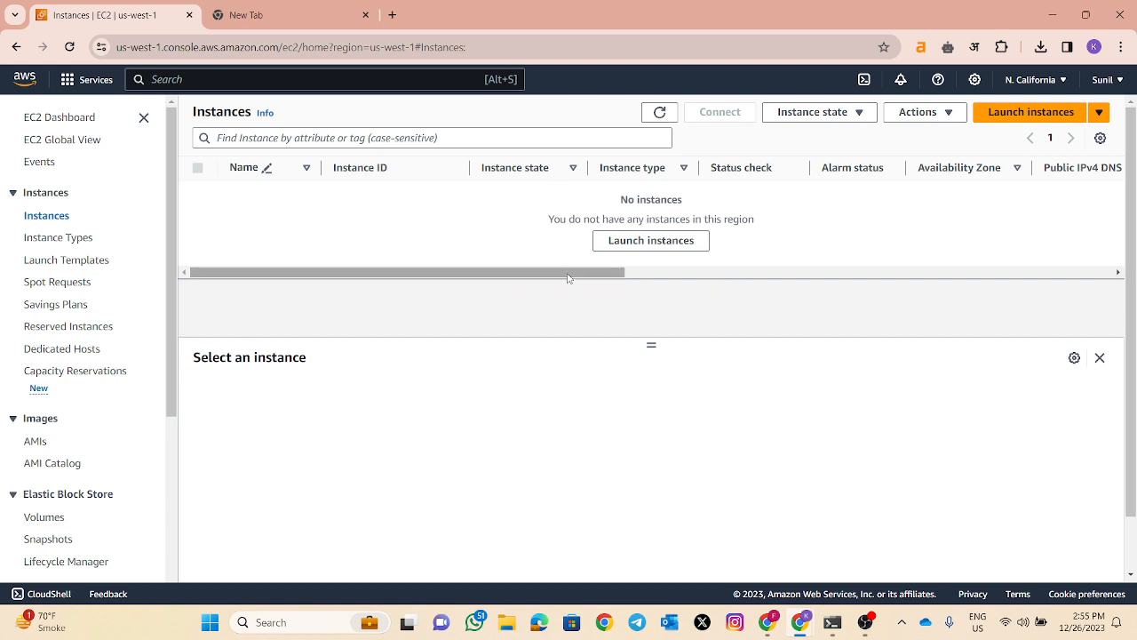
left_click_drag(569, 278, 490, 282)
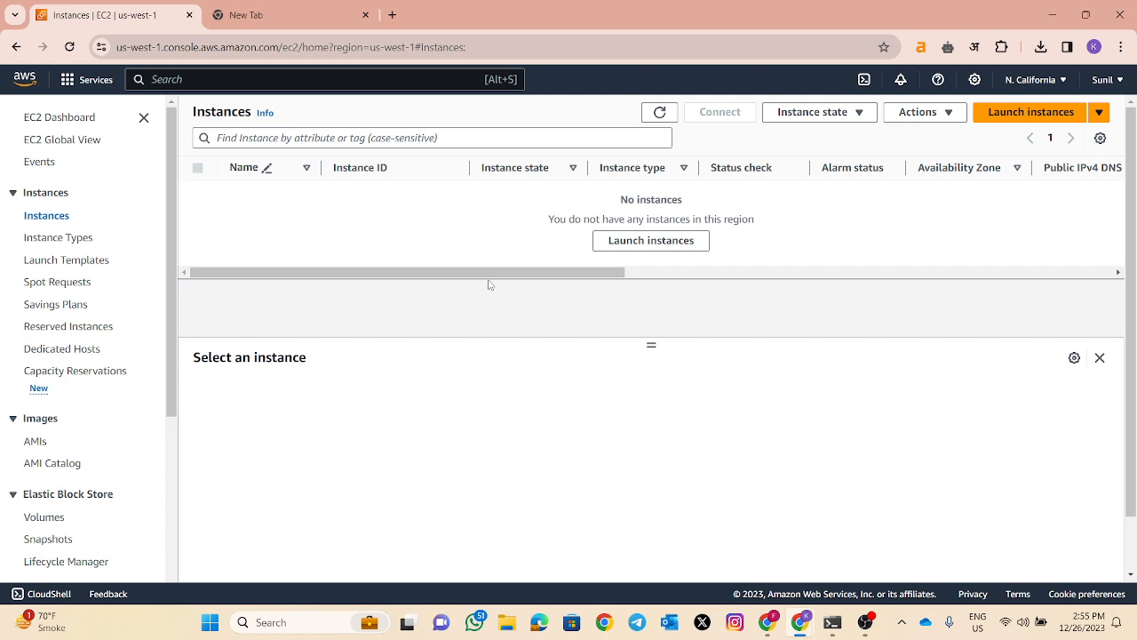
left_click_drag(493, 276, 457, 267)
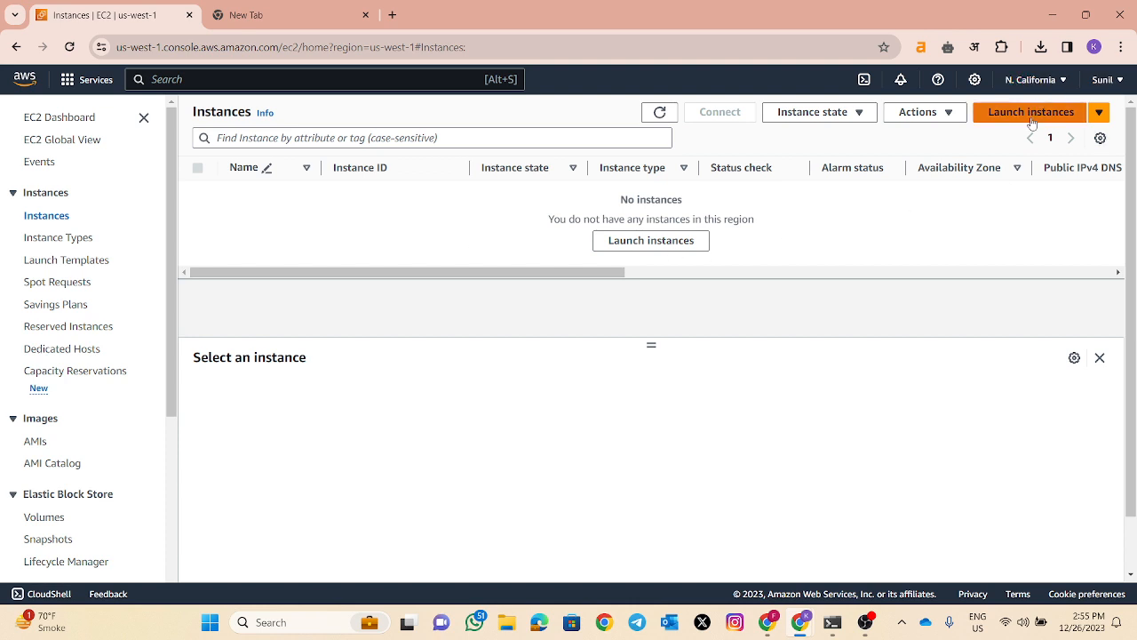
left_click(636, 249)
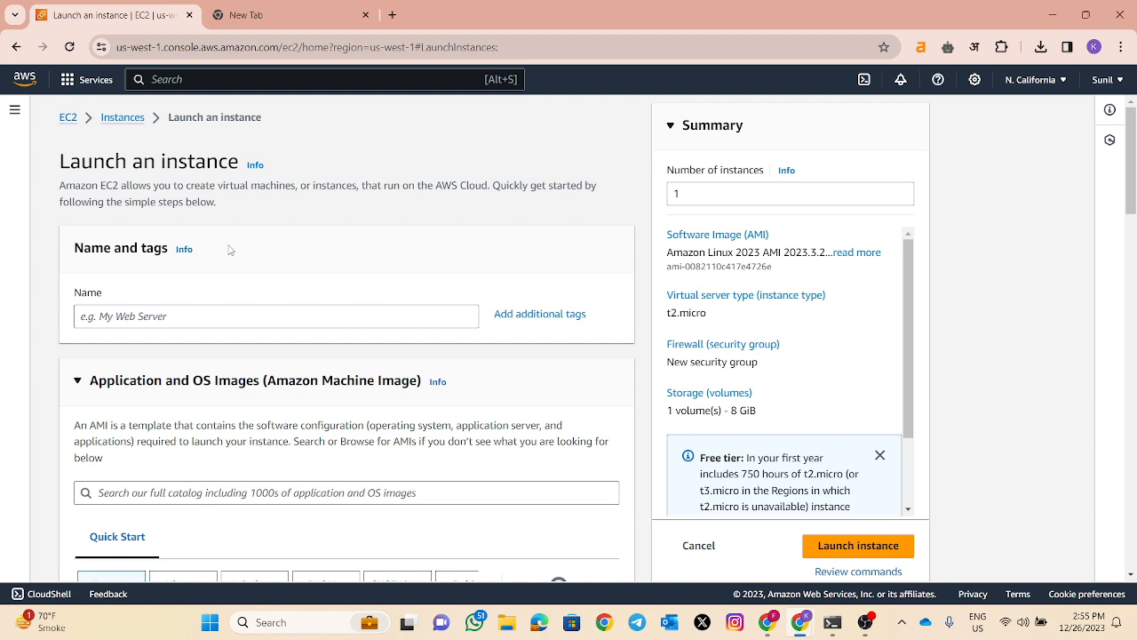
Name the new instance "Lamp Server"
left_click(205, 318)
type("Ke")
key("BackSpace")
key("BackSpace")
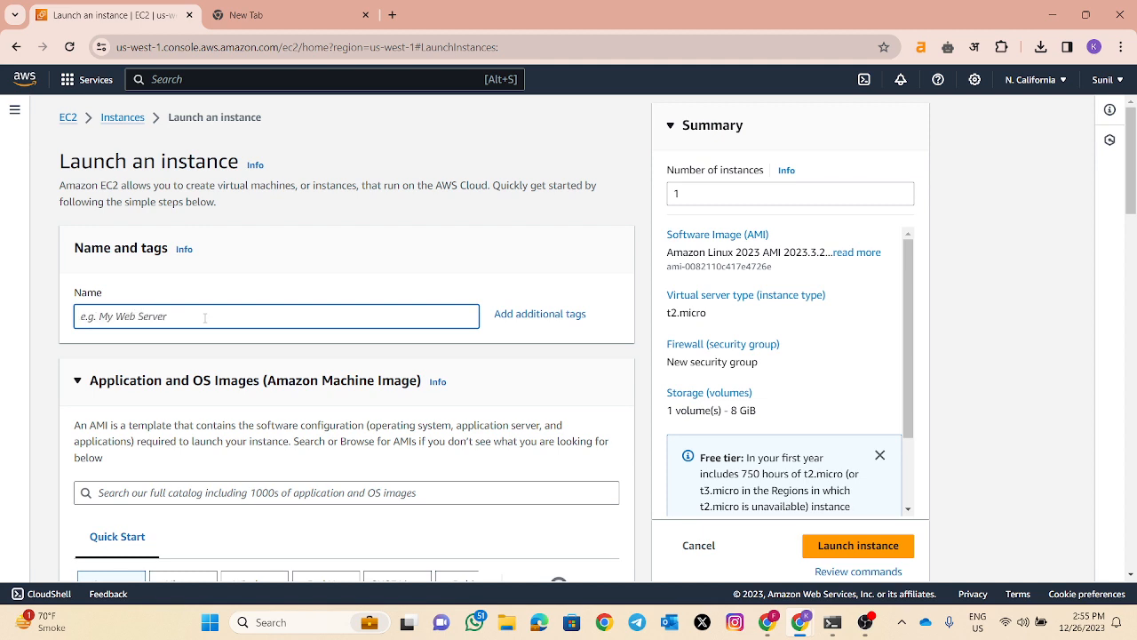
type("Lamp Server")
Choose Ubuntu as the operating system, with Ubuntu Server 22.04 LTS (HVM), SSD Volume Type as the machine image
scroll(194, 306, "down", 3)
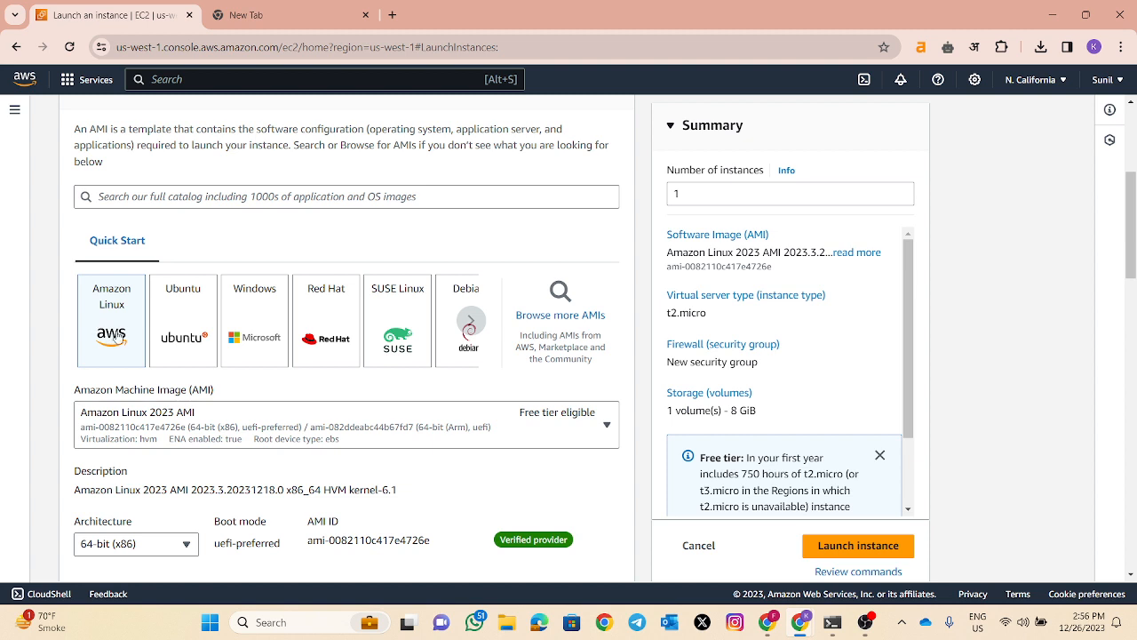
scroll(170, 329, "down", 1)
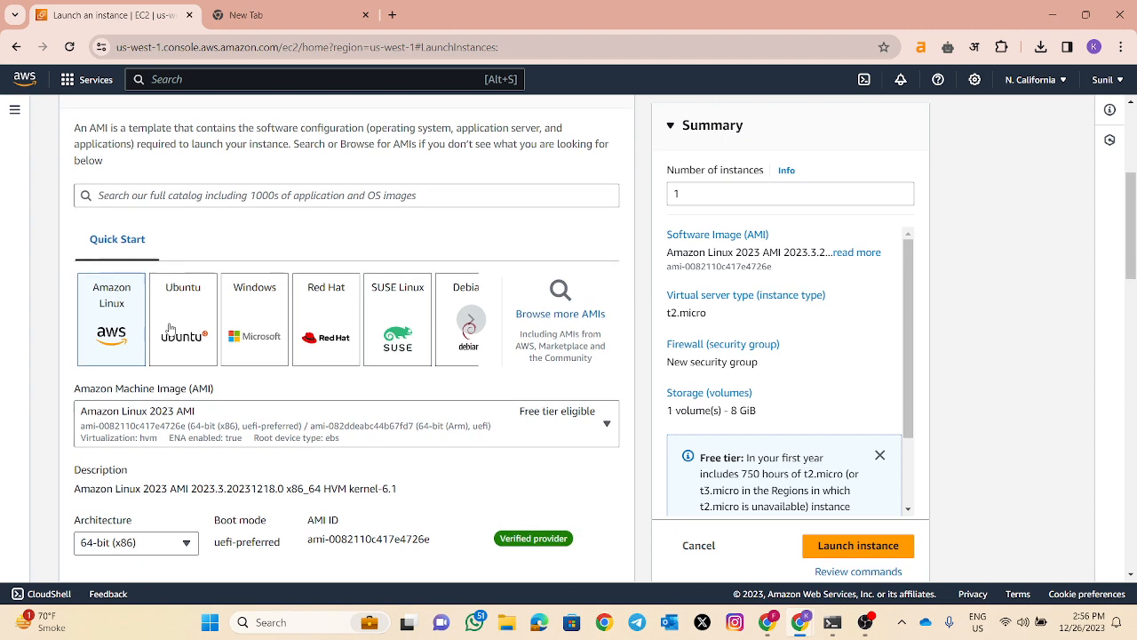
left_click(180, 269)
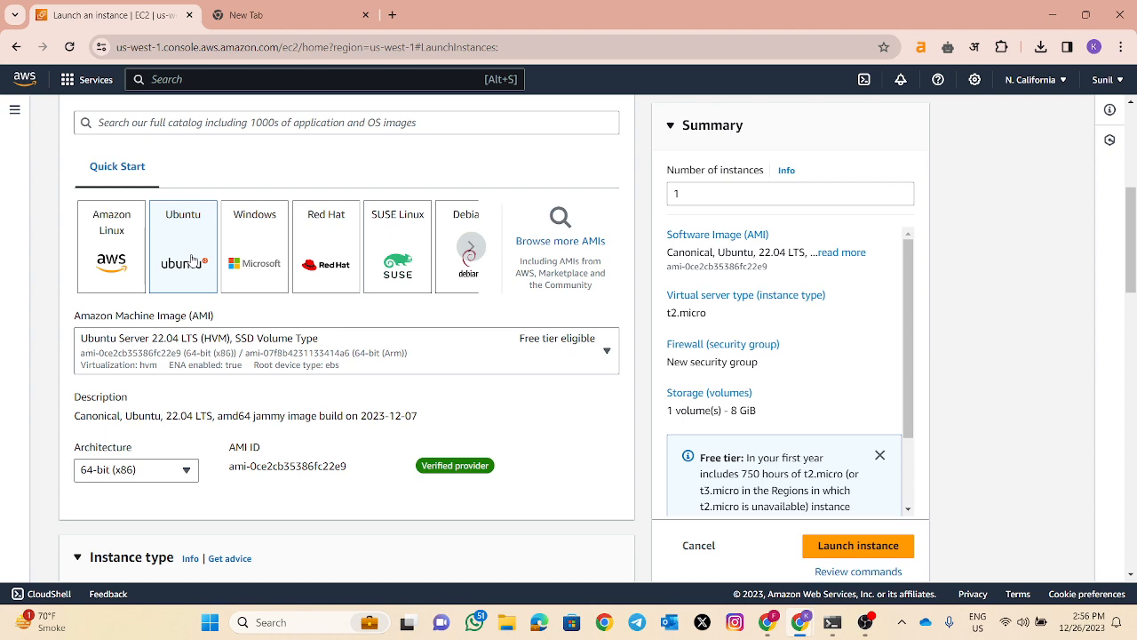
scroll(193, 261, "down", 1)
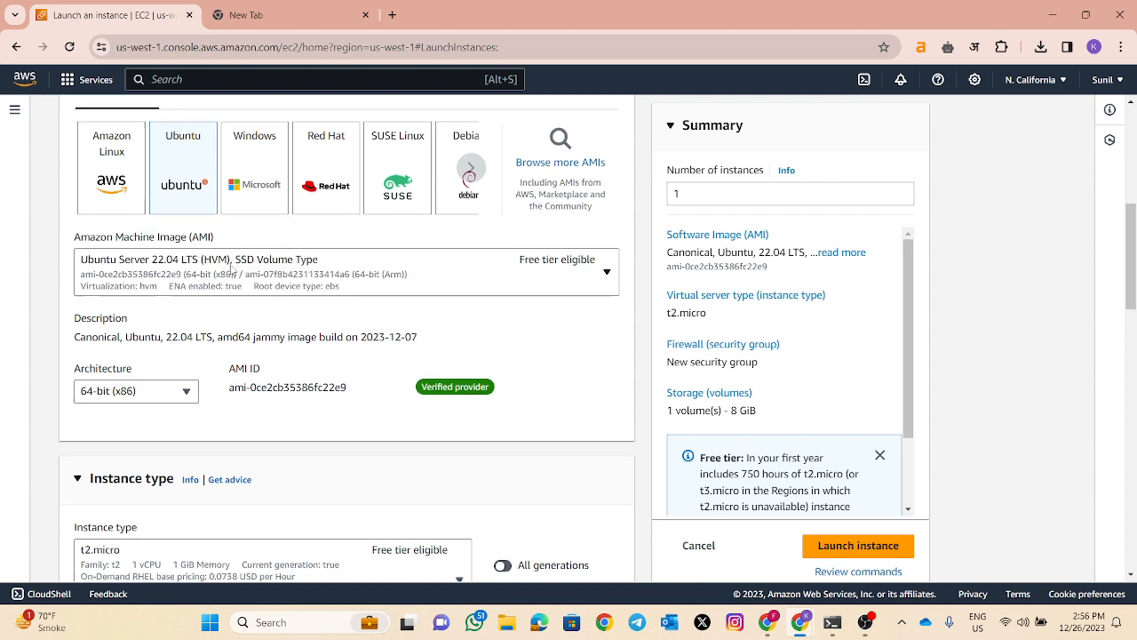
scroll(233, 215, "down", 1)
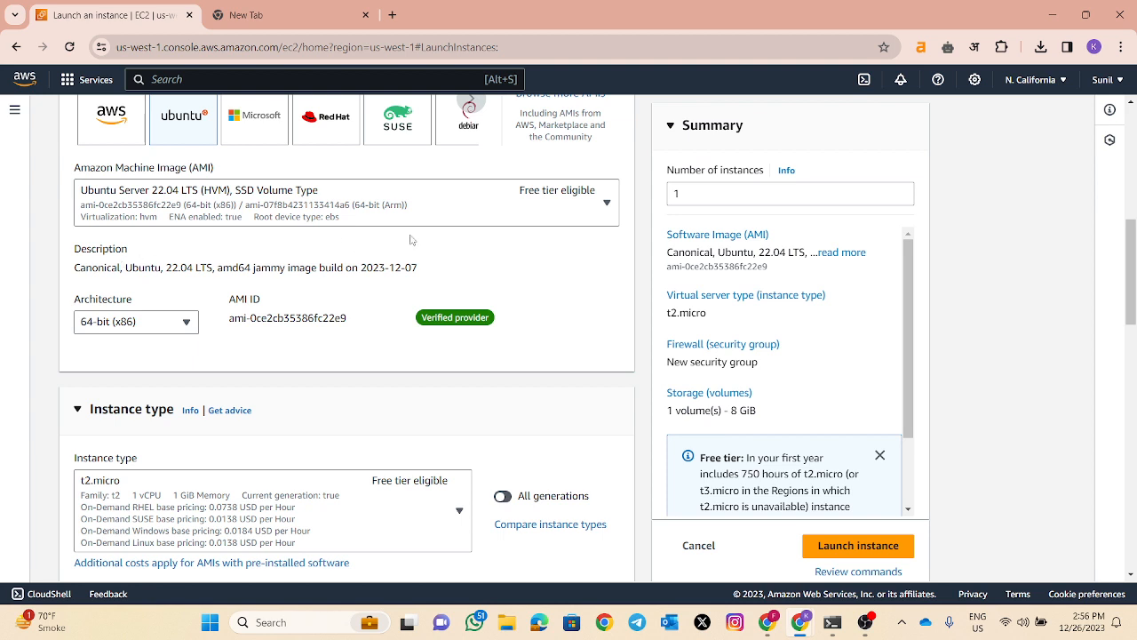
left_click(608, 204)
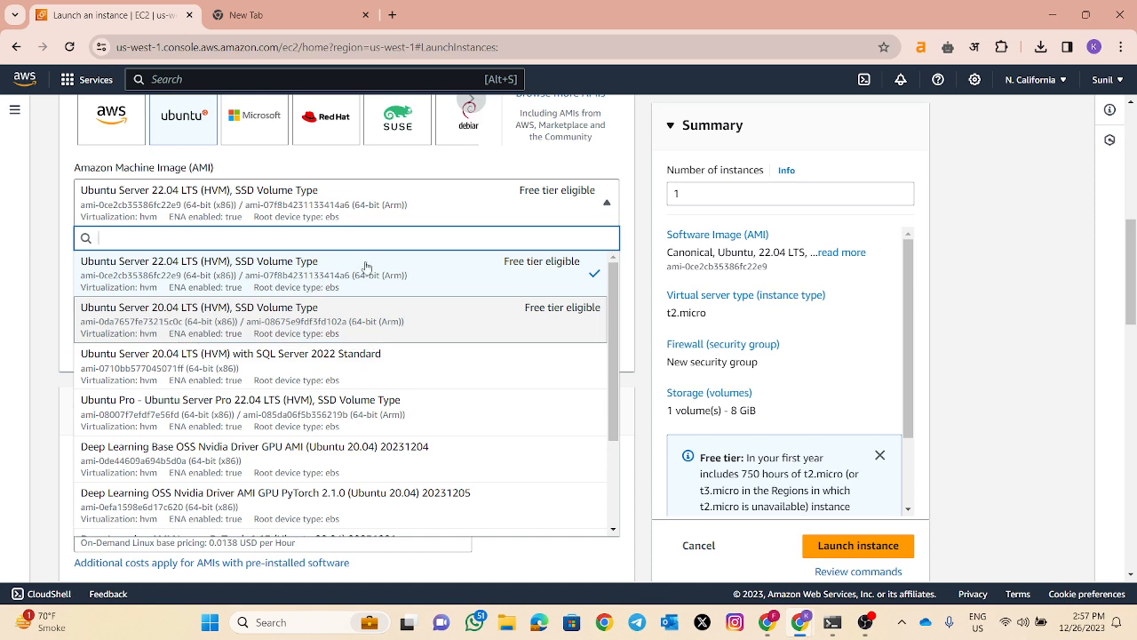
left_click(607, 204)
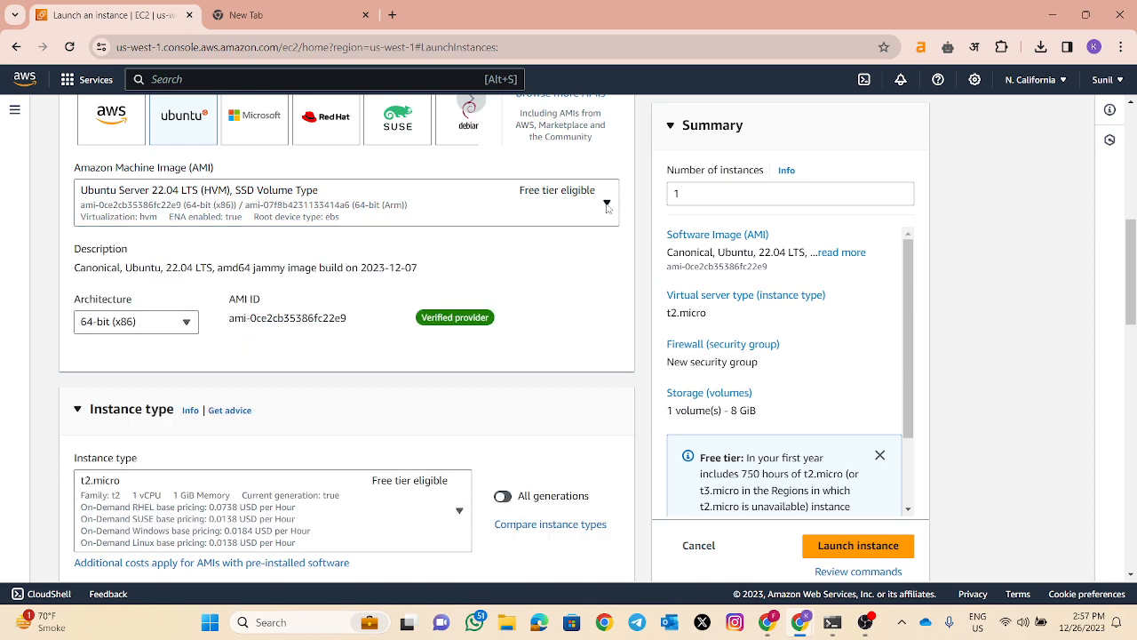
Try 5 as the number of instances, and set it back to 1
scroll(715, 195, "up", 1)
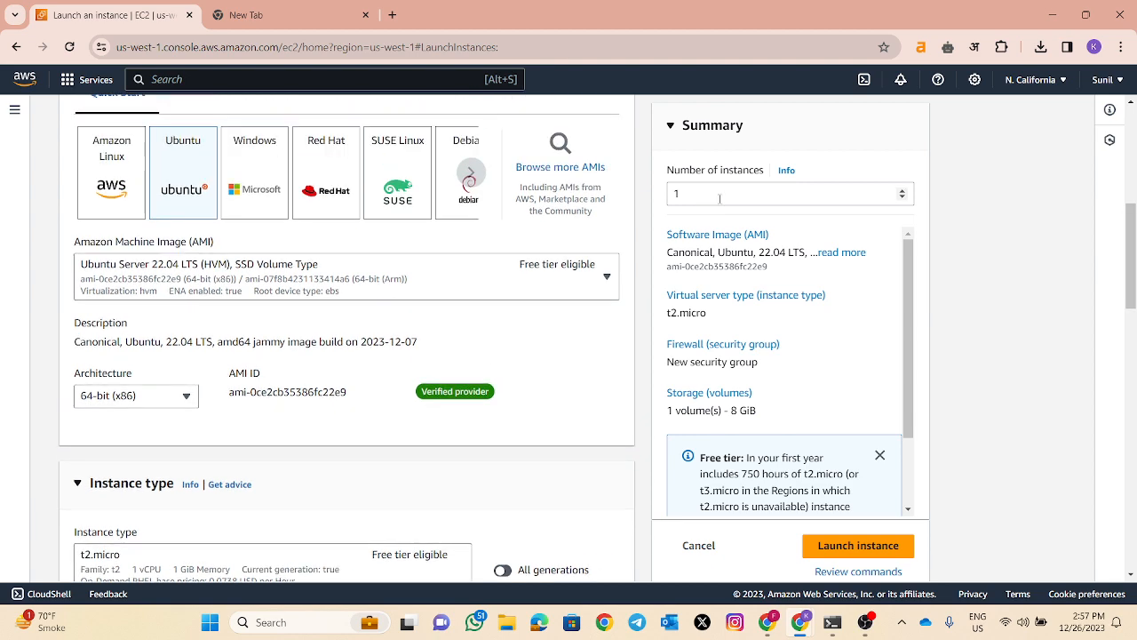
left_click(730, 186)
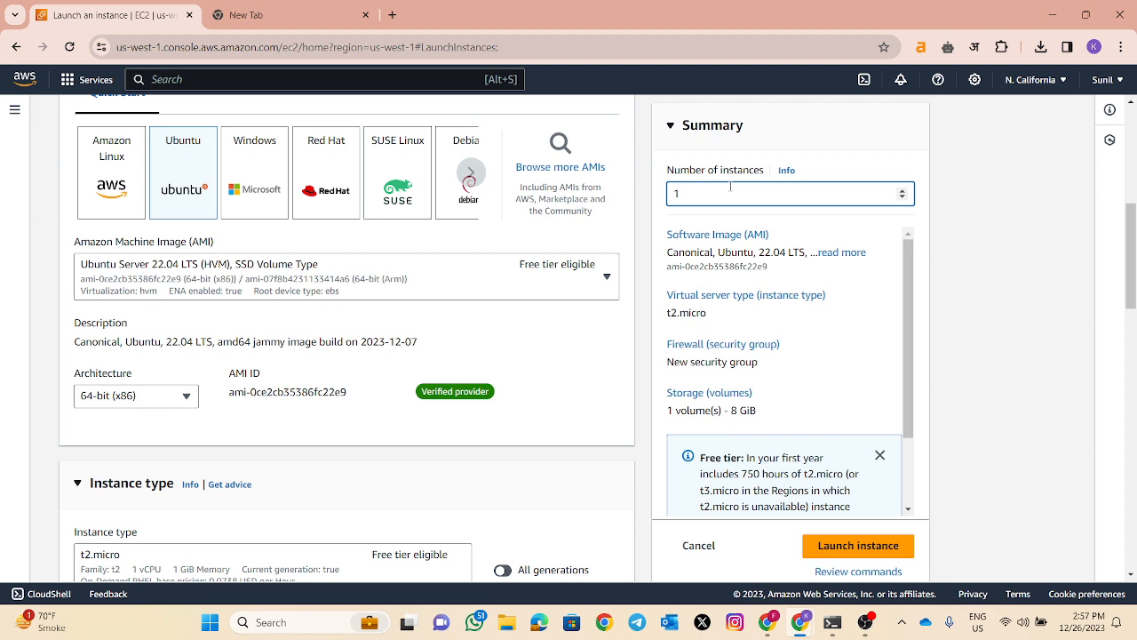
key("BackSpace")
type("5")
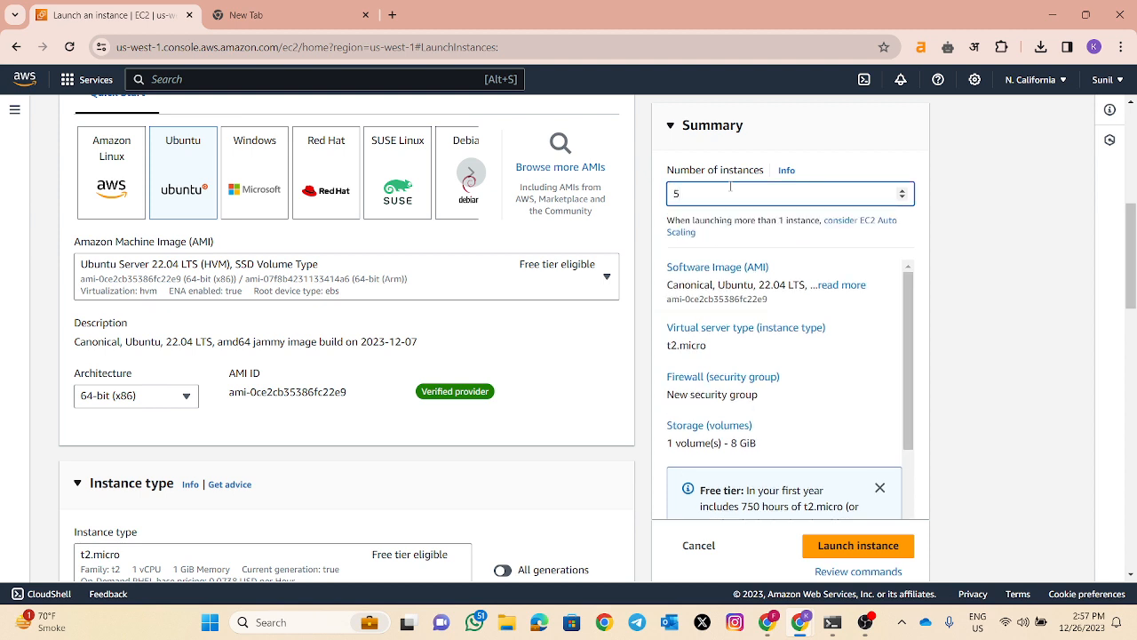
key("BackSpace")
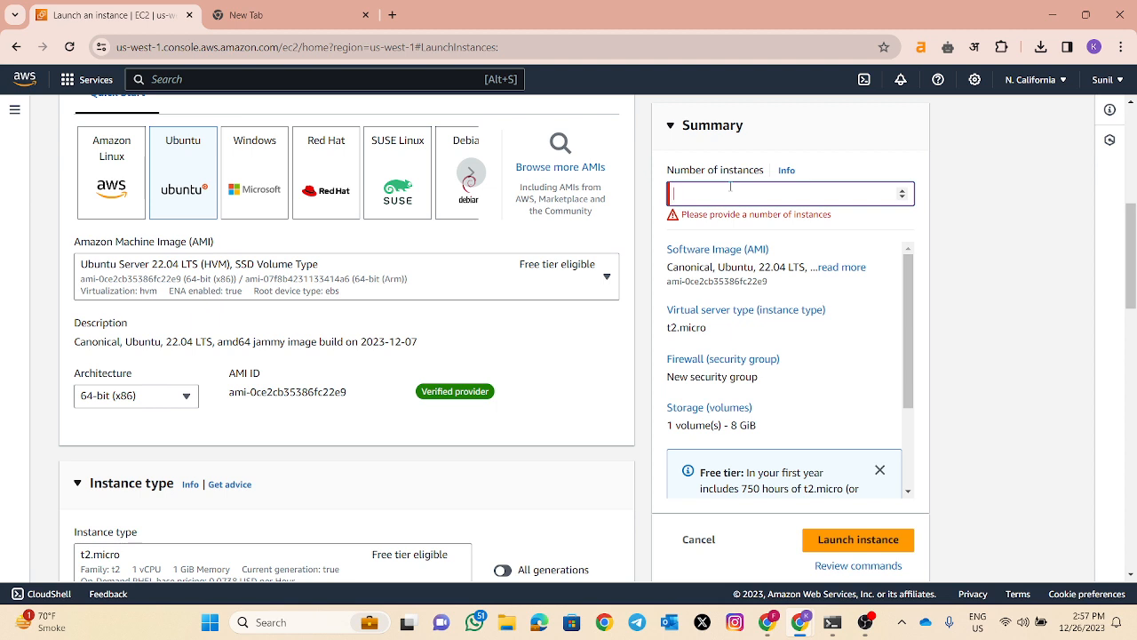
type("1")
Examine the existing key pairs, the options for creating a new key pair, and the recently downloaded key file
scroll(393, 292, "down", 6)
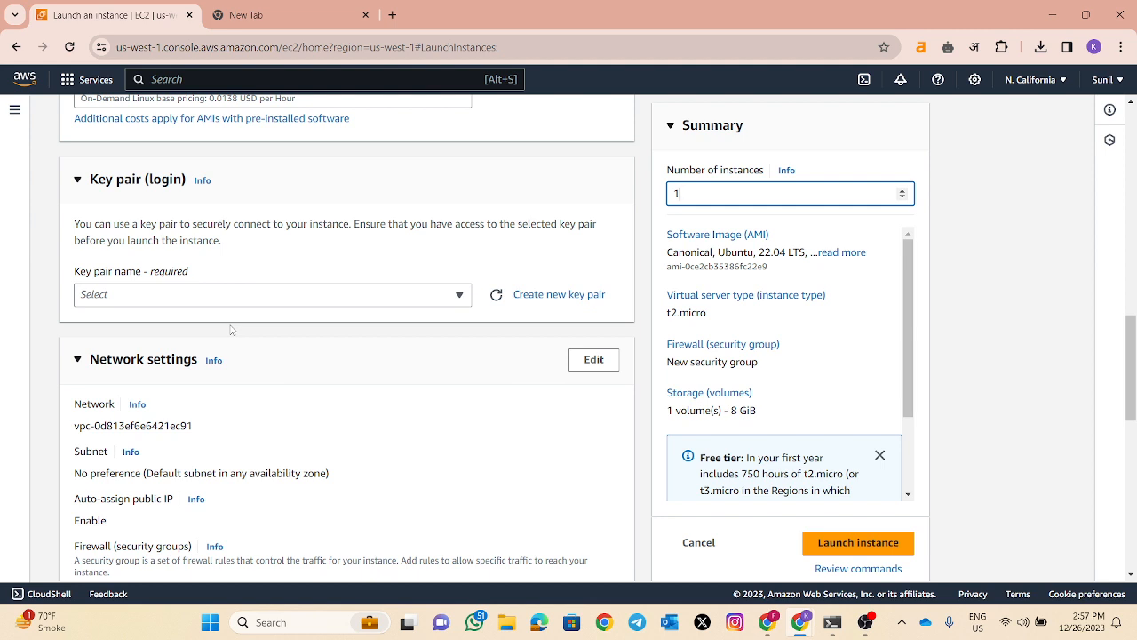
left_click(289, 295)
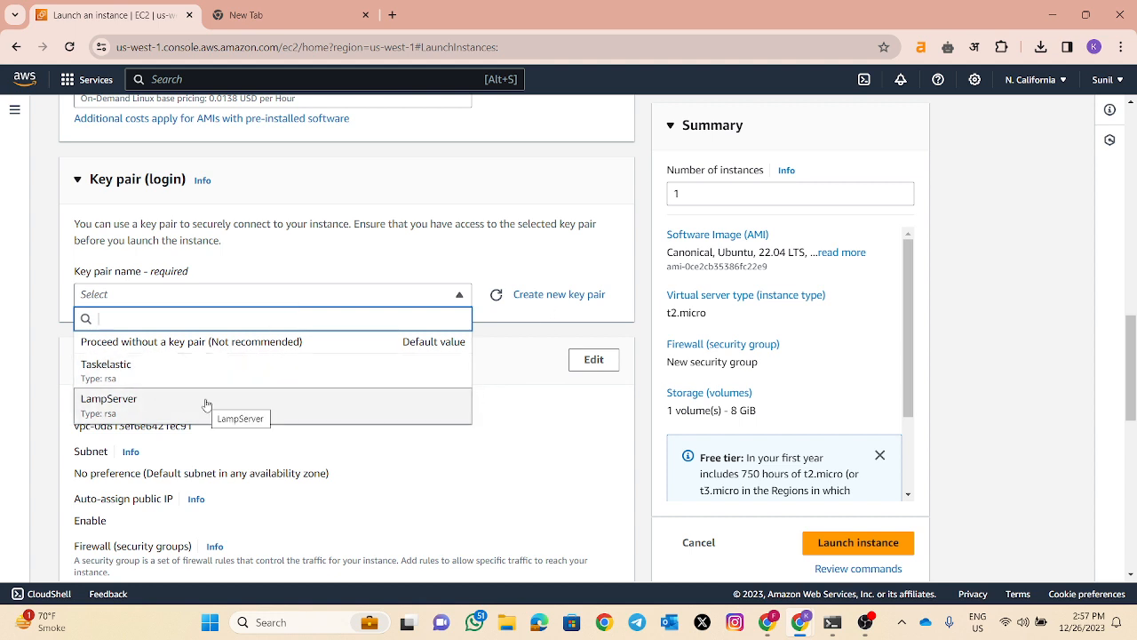
left_click(565, 296)
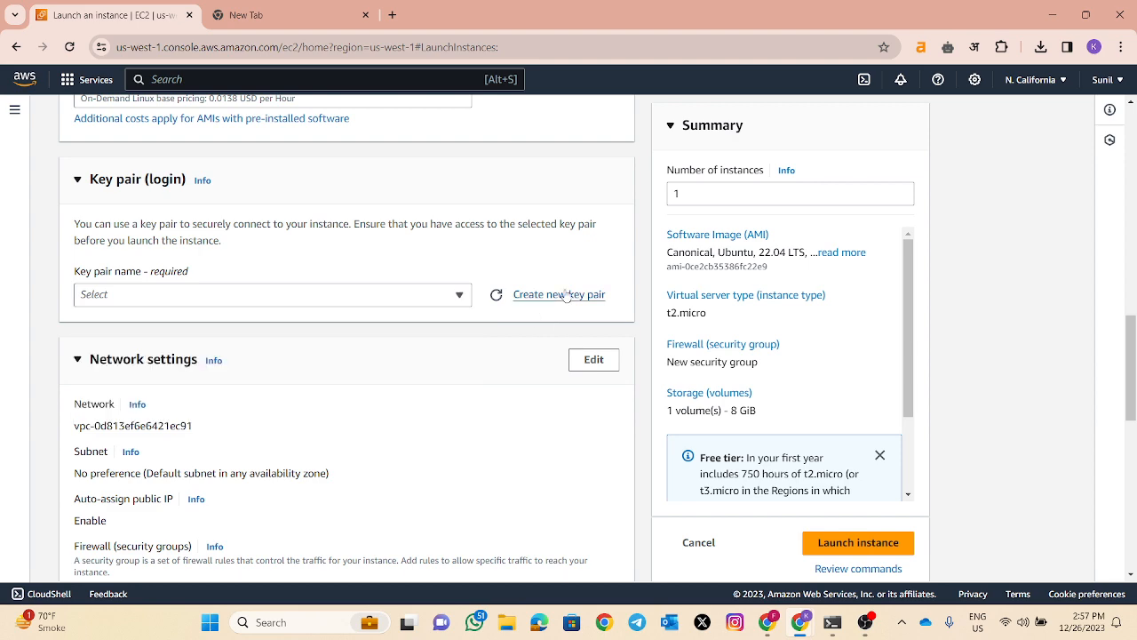
left_click(565, 300)
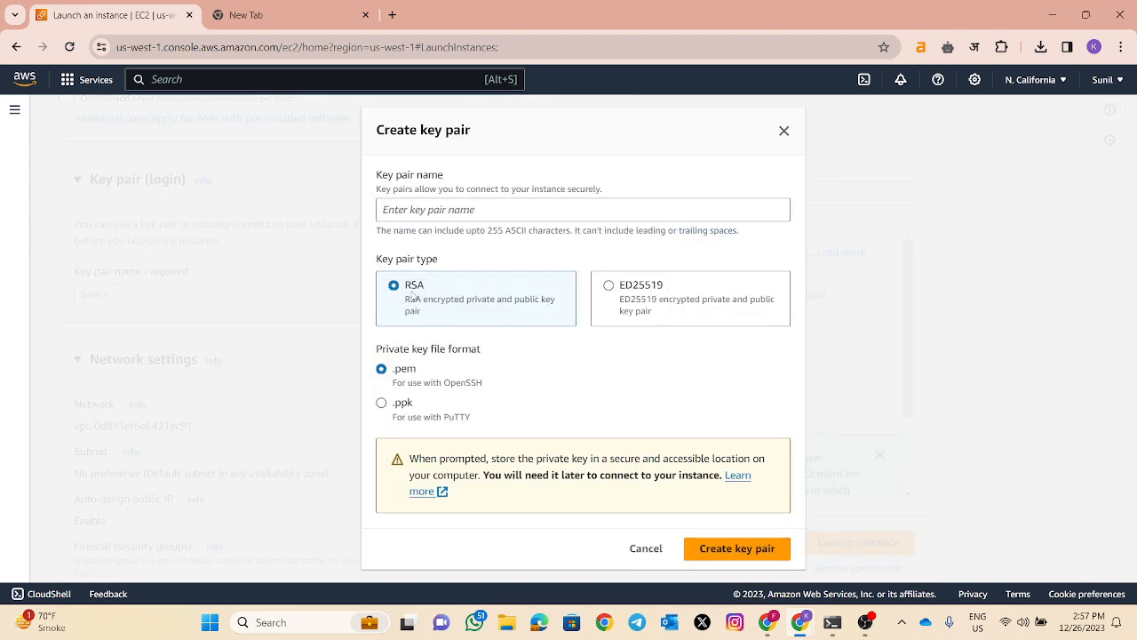
left_click(456, 209)
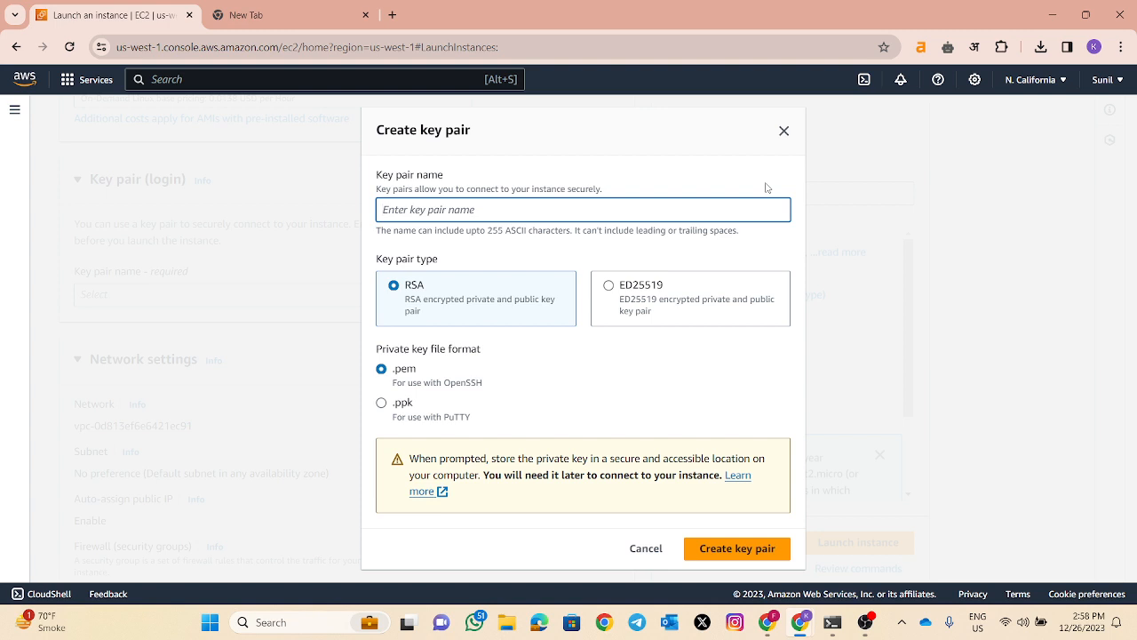
left_click(784, 131)
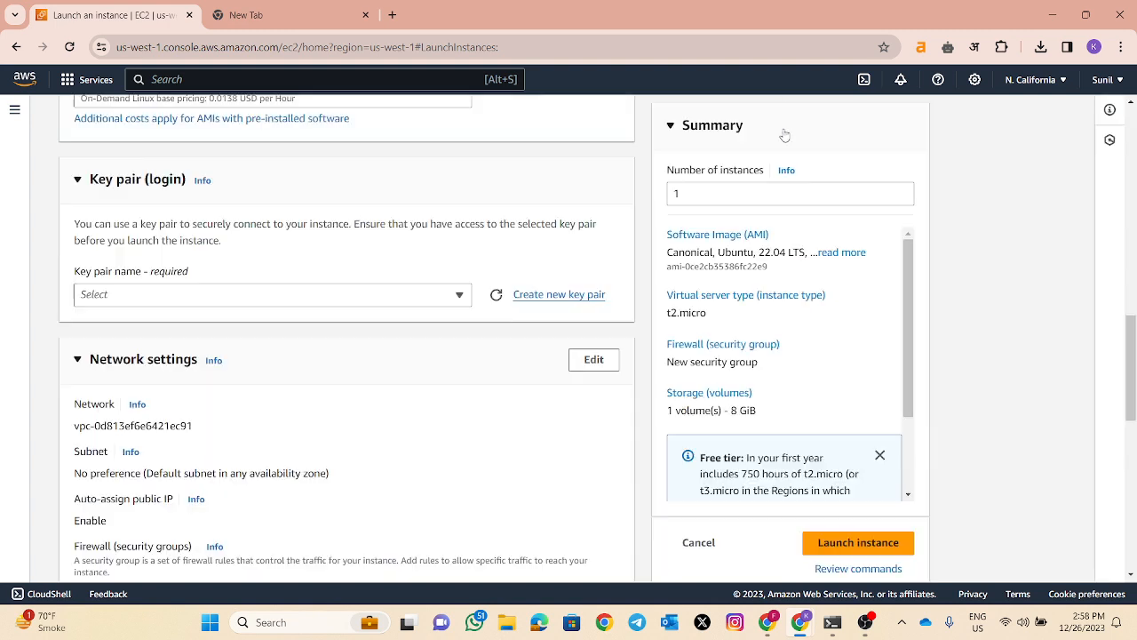
left_click(1042, 46)
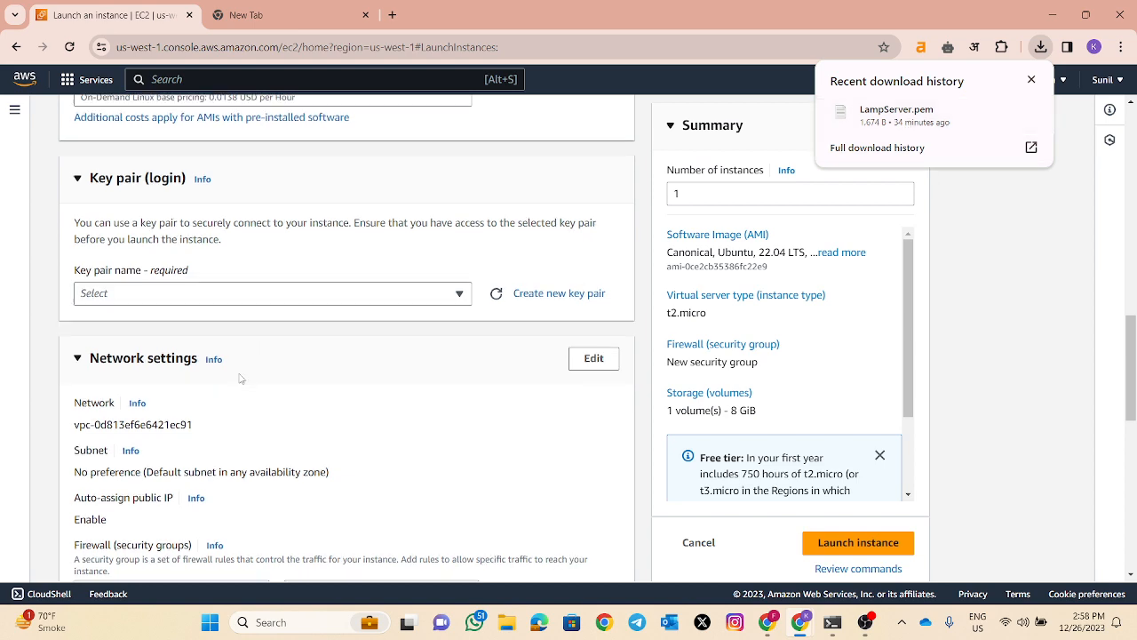
In the network settings, allow SSH traffic from Anywhere (0.0.0.0/0) for the new security group
scroll(389, 322, "down", 3)
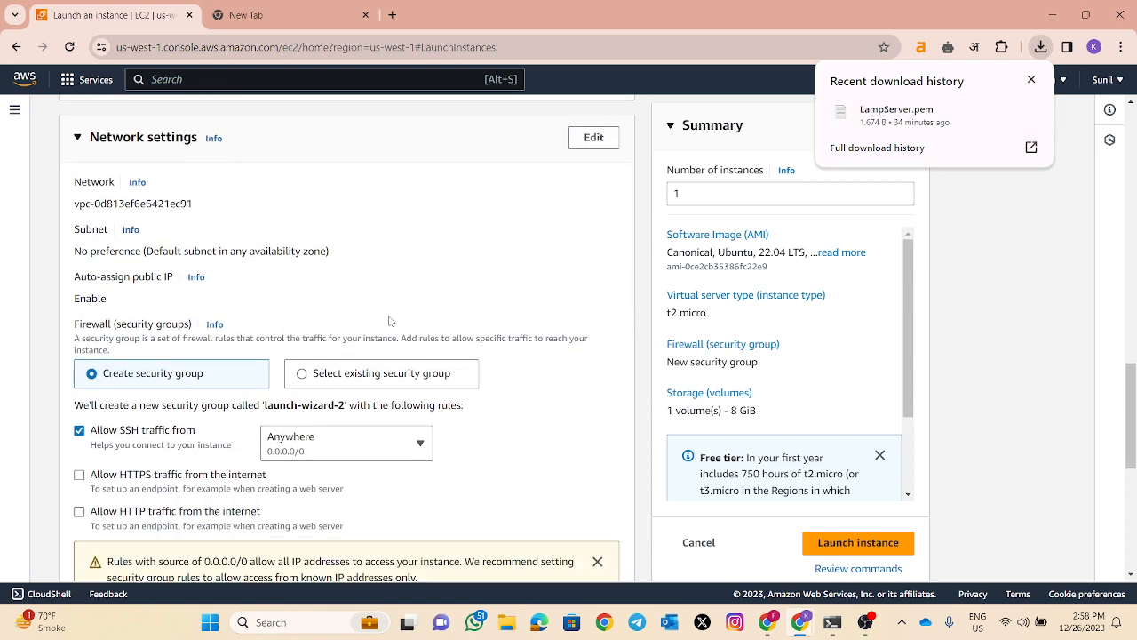
scroll(402, 266, "down", 1)
scroll(402, 262, "up", 1)
left_click(402, 261)
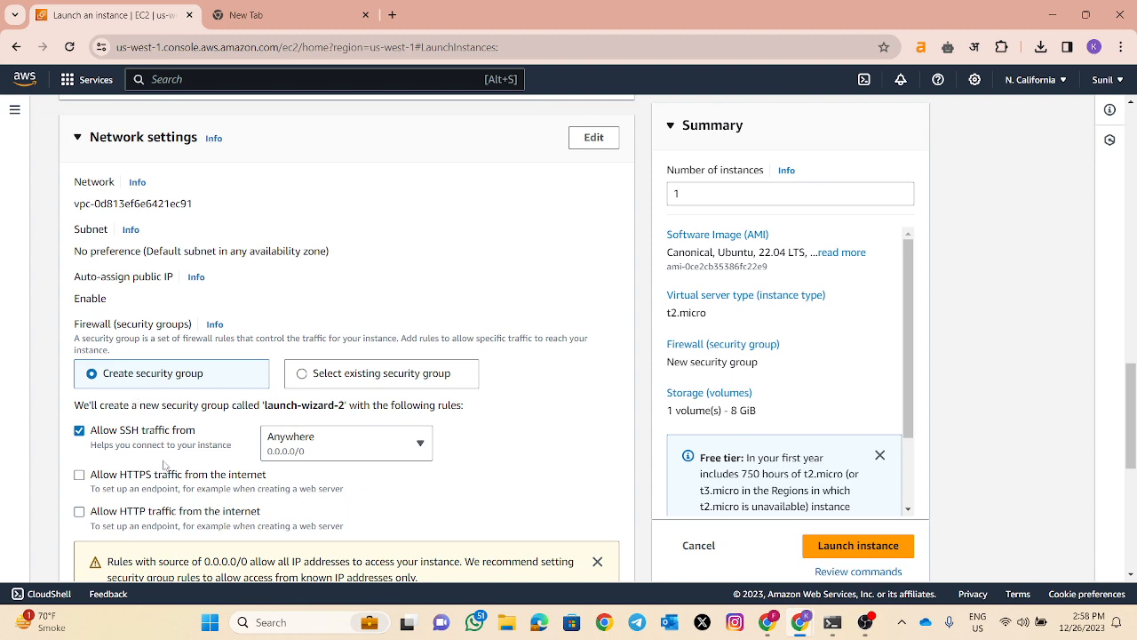
scroll(178, 371, "down", 2)
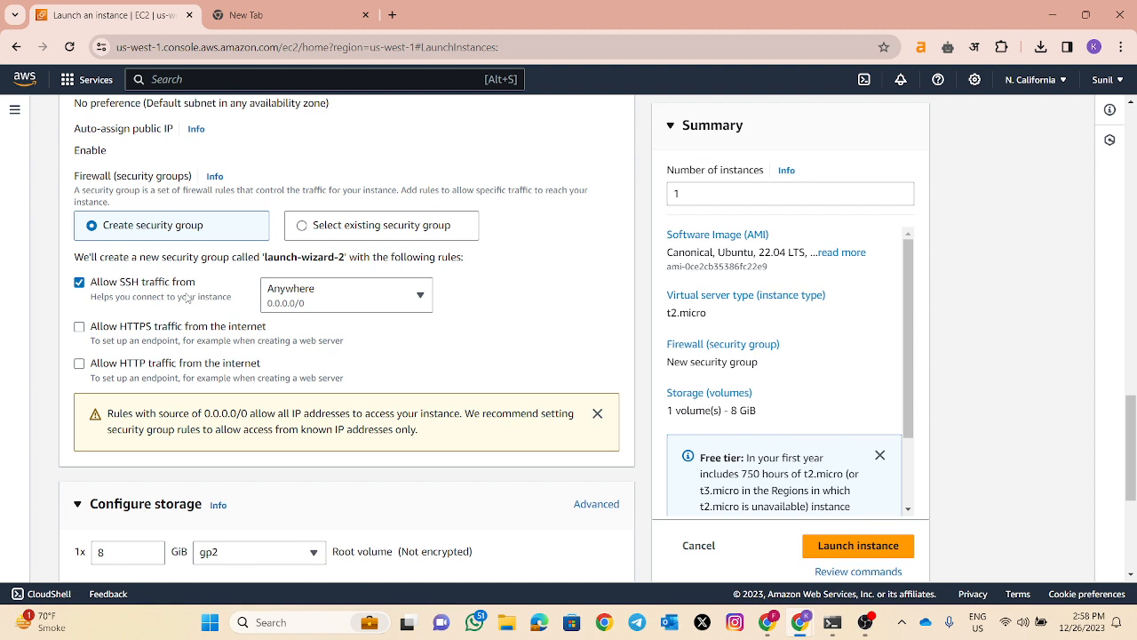
left_click(381, 305)
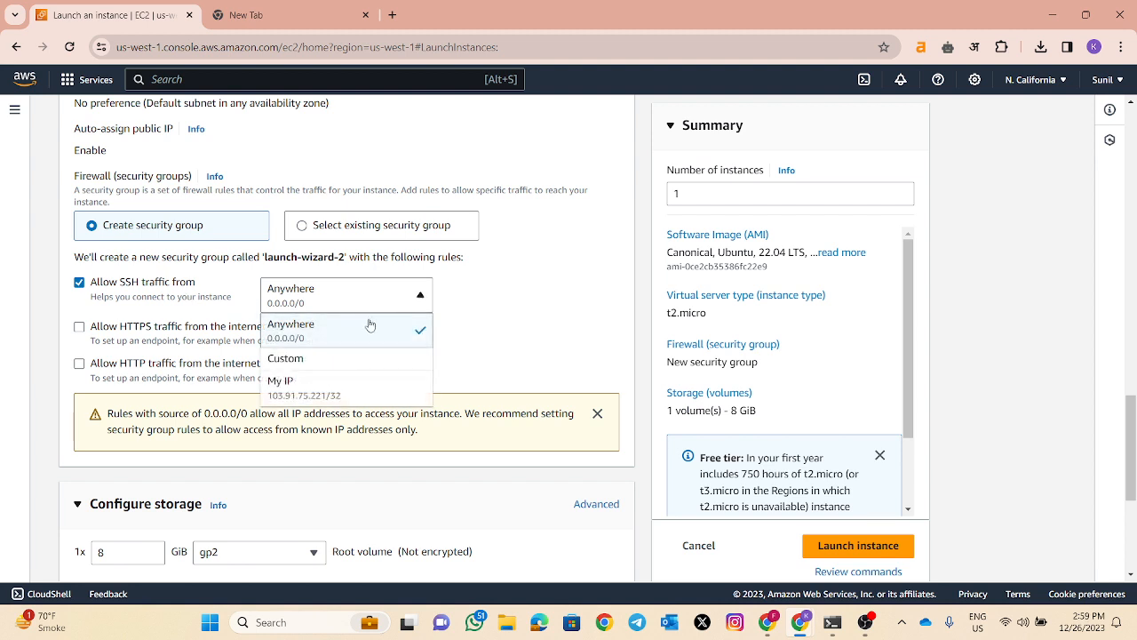
left_click(356, 336)
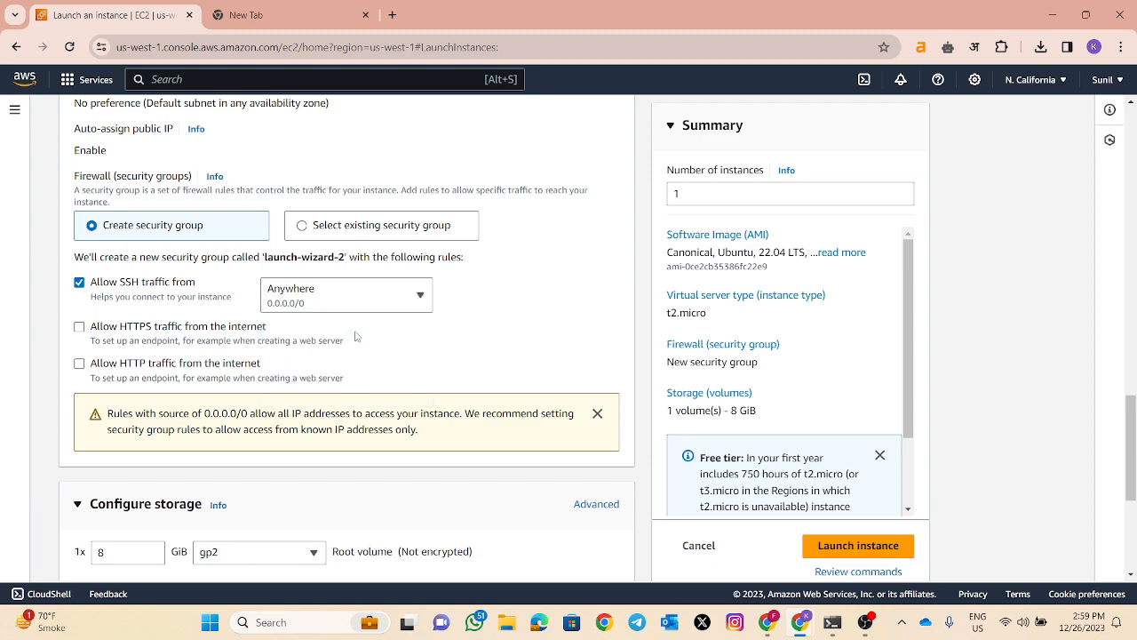
Review the root volume size and type in the storage configuration together with the security group rules
scroll(356, 336, "down", 3)
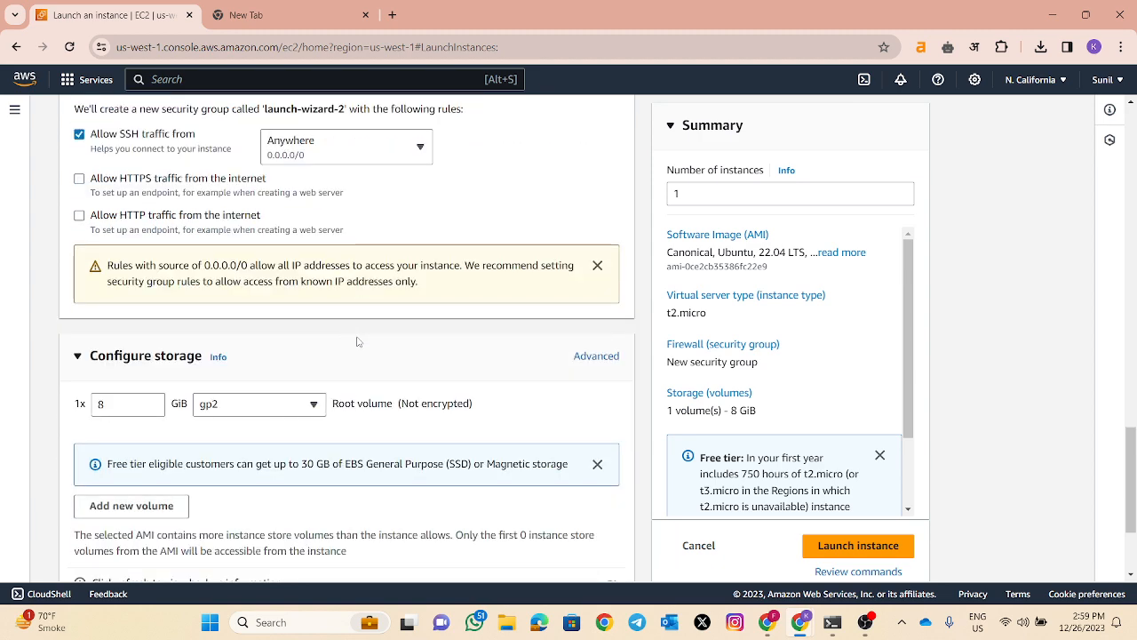
scroll(356, 339, "down", 3)
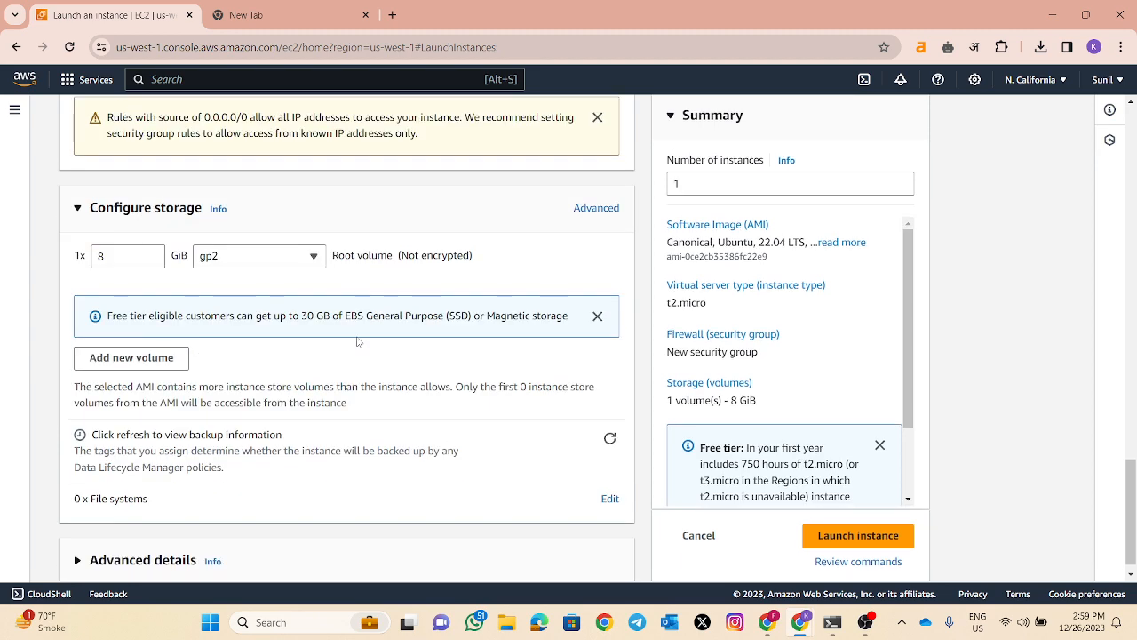
double_click(99, 256)
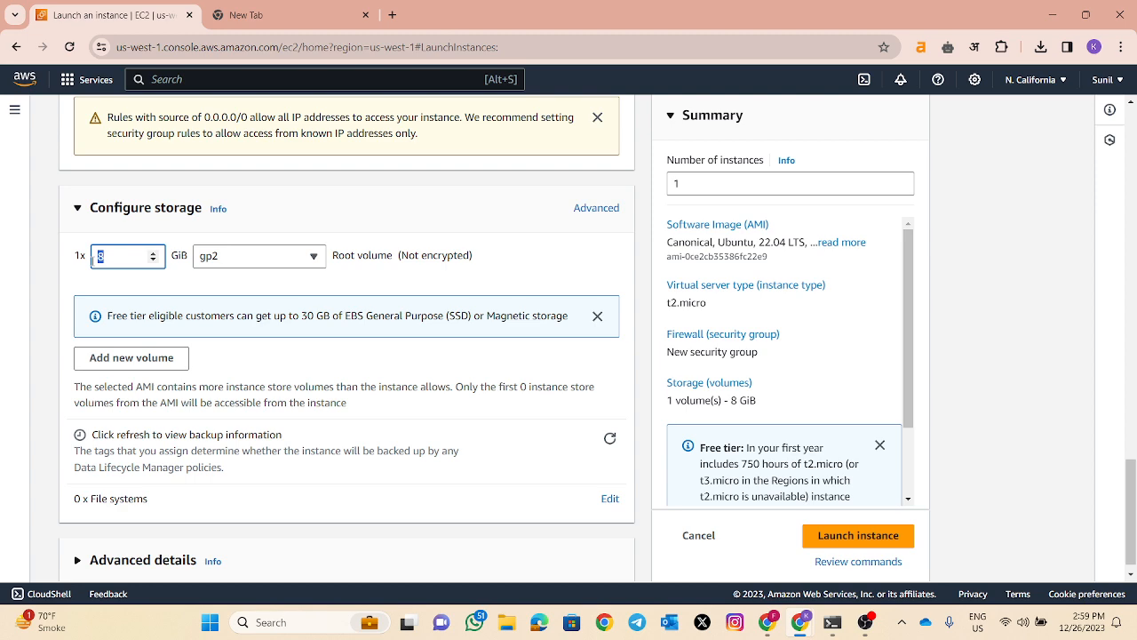
scroll(272, 285, "up", 5)
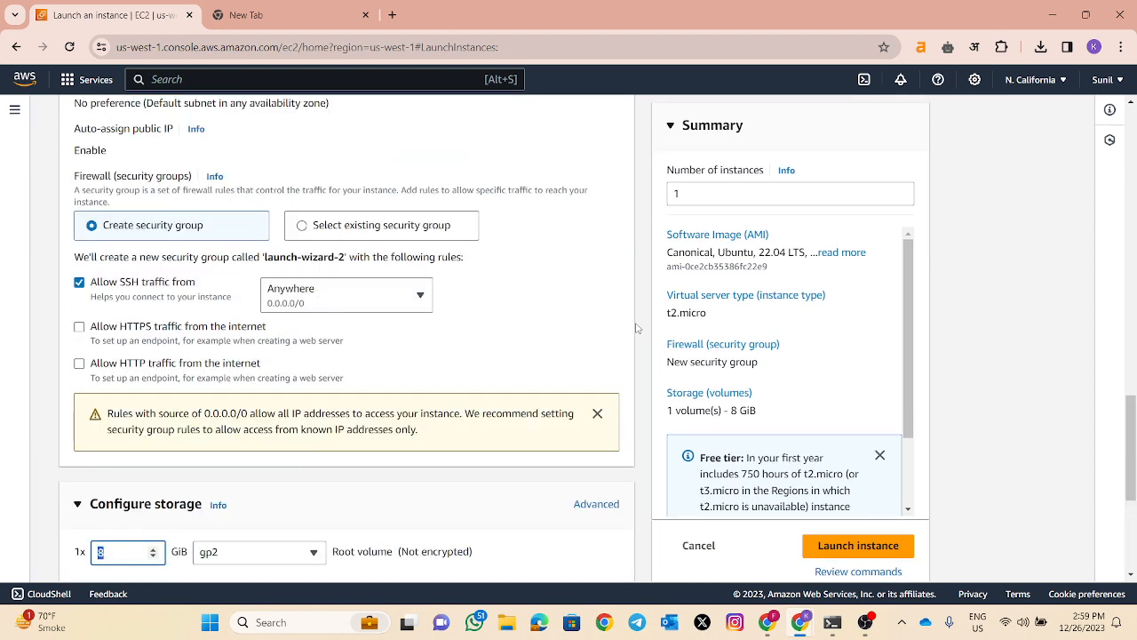
scroll(267, 425, "down", 3)
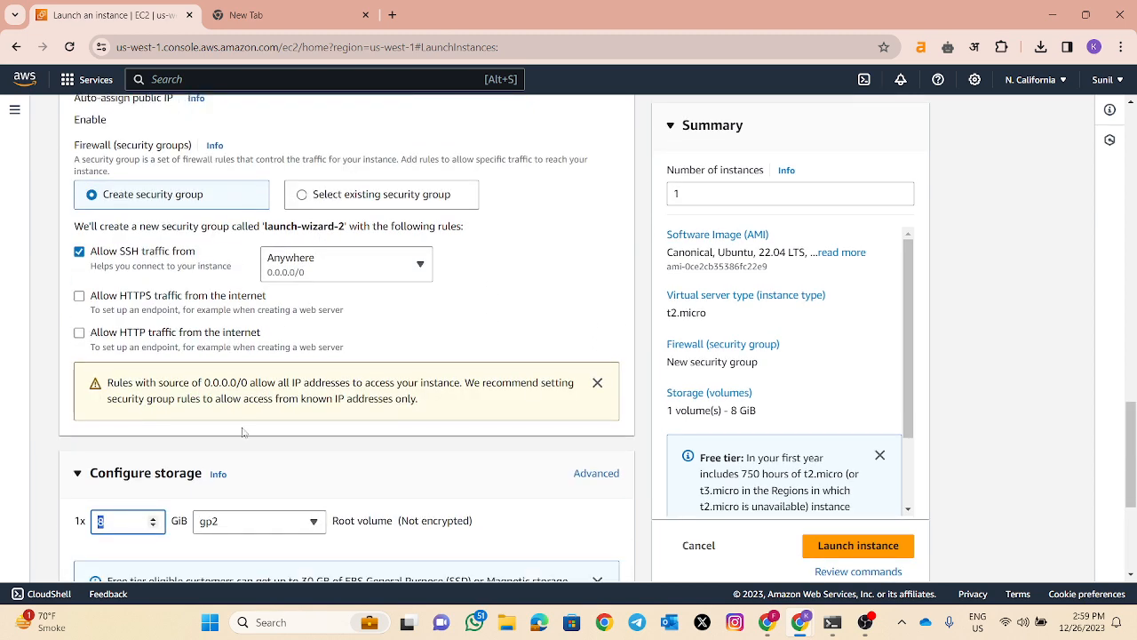
Set the root volume's size to 30 GiB and its type to General purpose SSD (gp3)
left_click(122, 402)
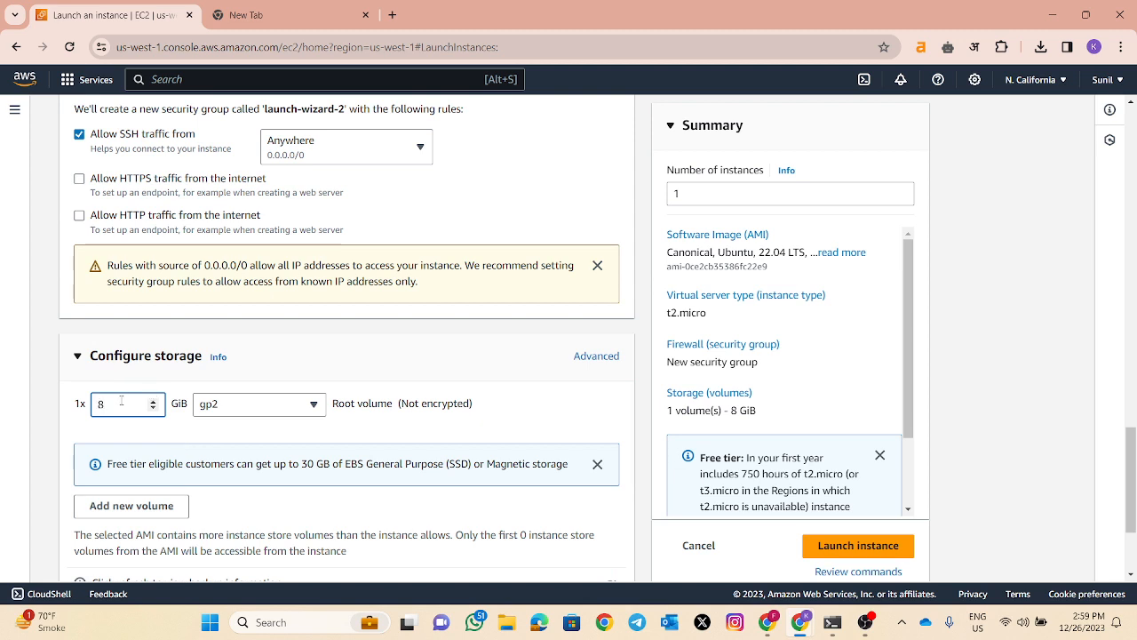
key("BackSpace")
type("30")
scroll(169, 418, "down", 1)
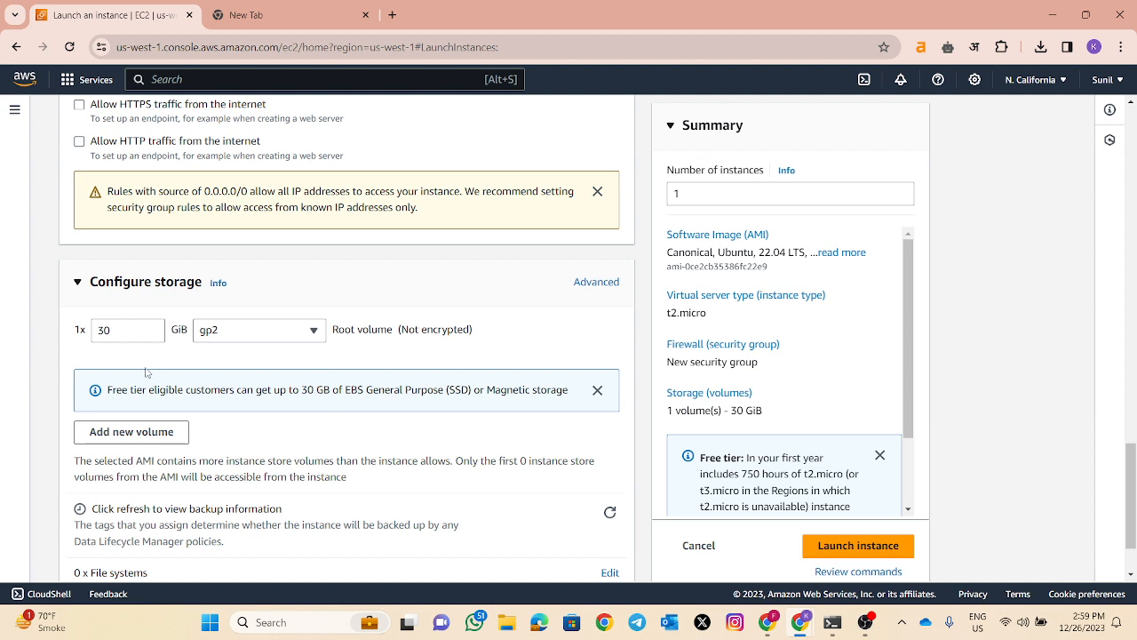
left_click(318, 332)
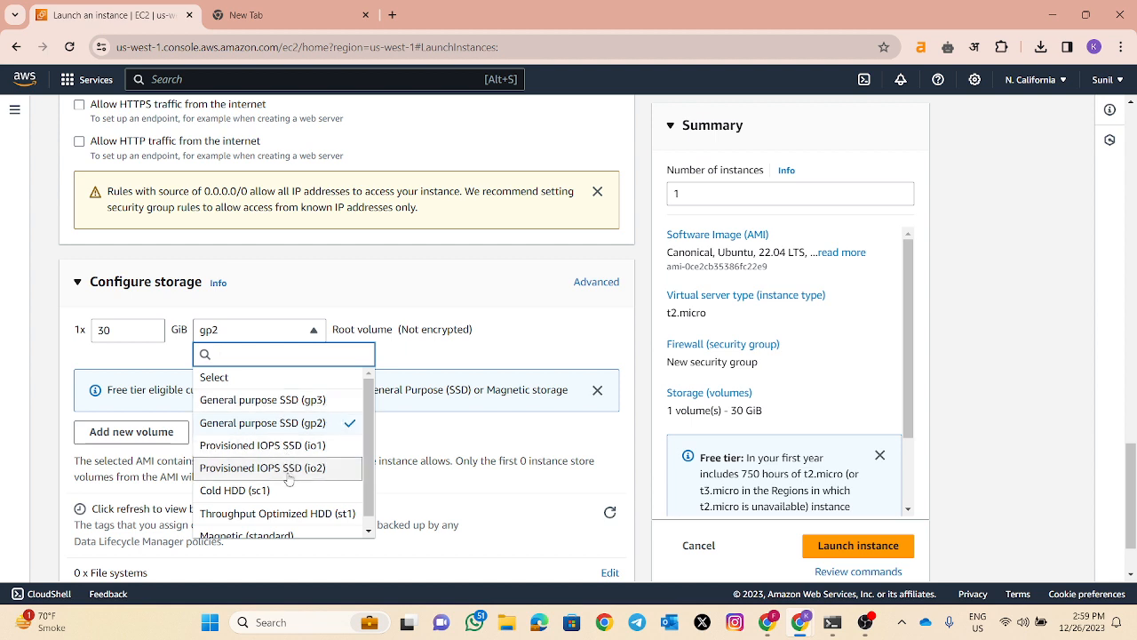
scroll(288, 473, "down", 1)
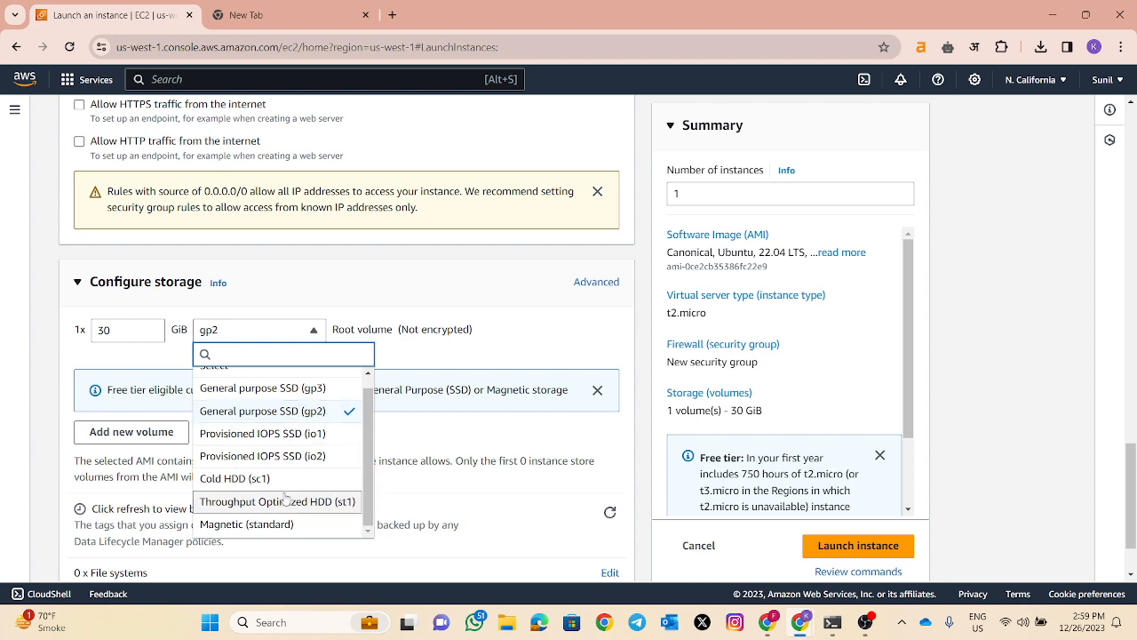
left_click(317, 393)
scroll(295, 373, "down", 2)
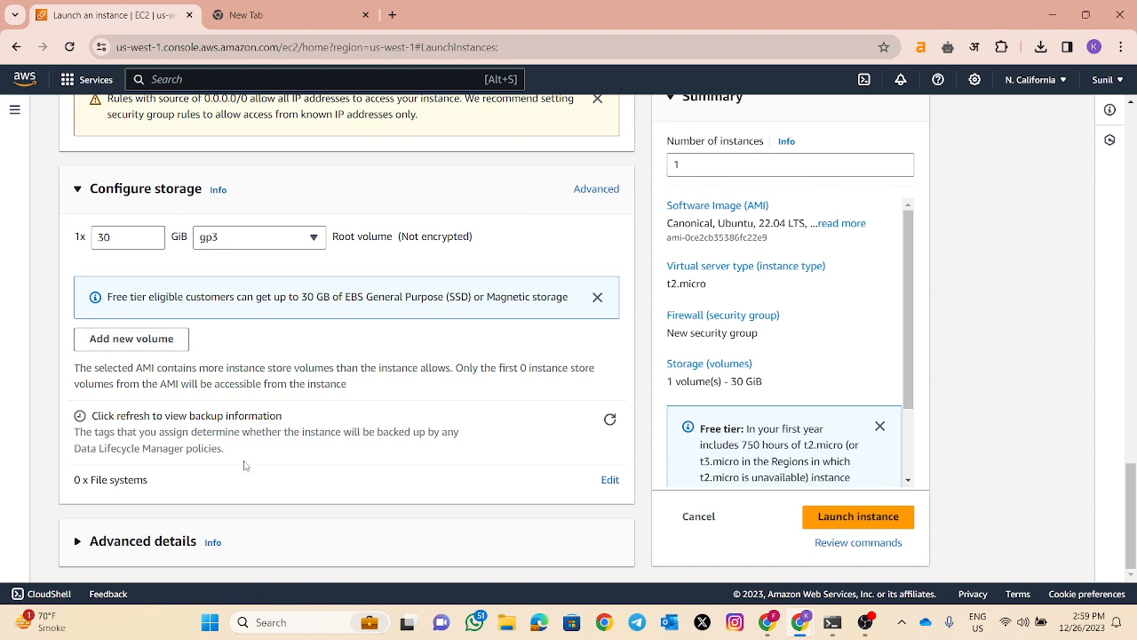
scroll(793, 316, "down", 2)
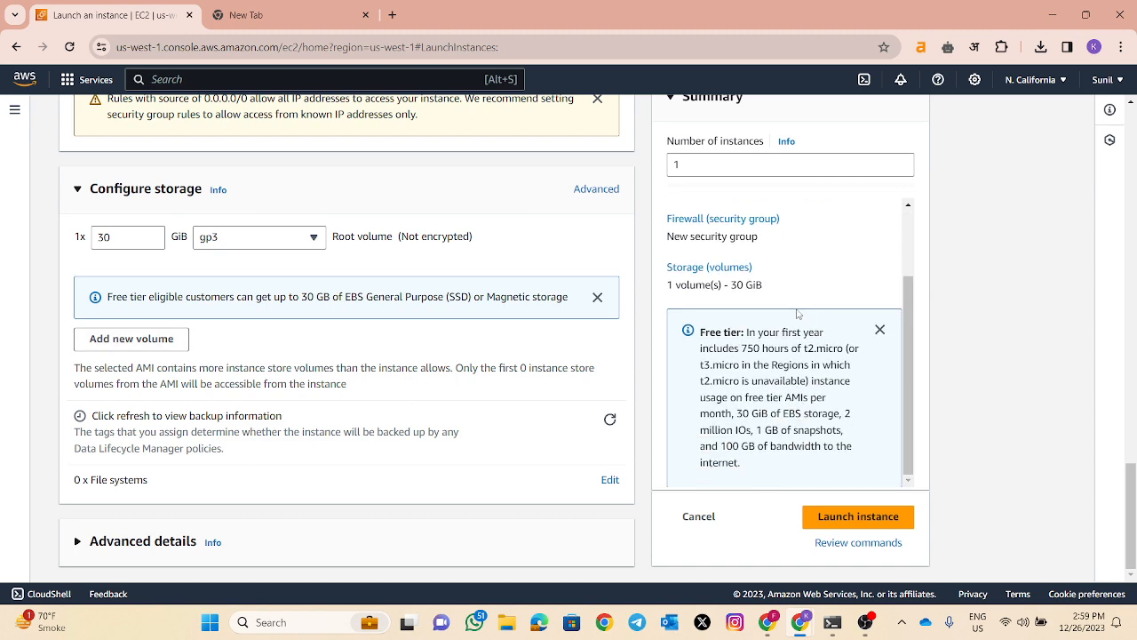
Examine the advanced details of the instance configuration, including the domain join directory options, and collapse the section again
left_click(86, 542)
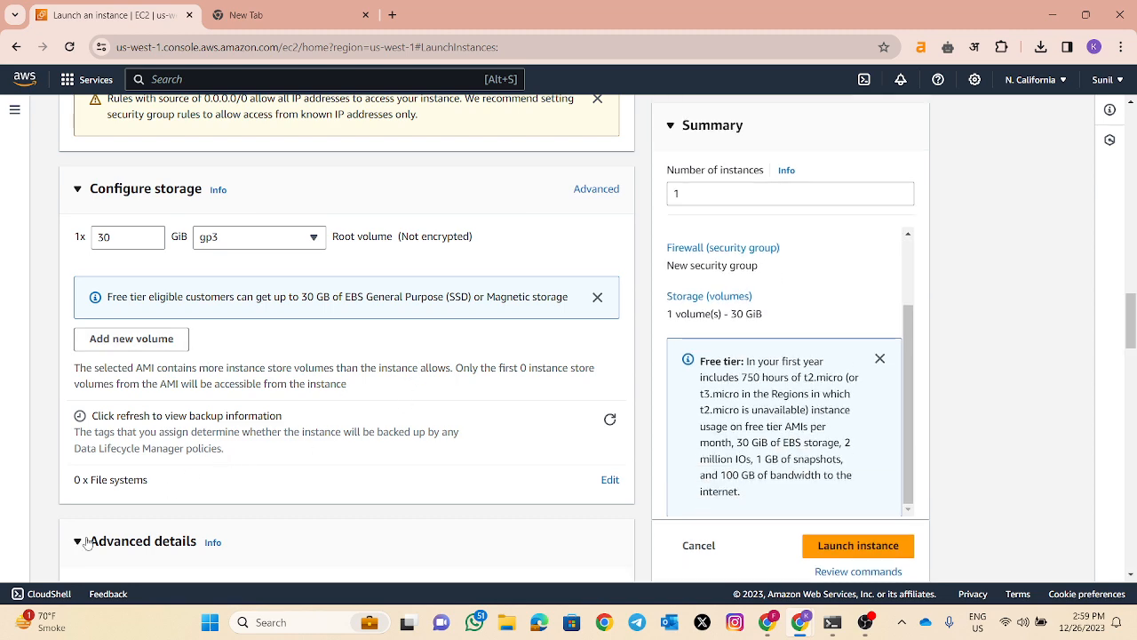
scroll(233, 459, "down", 3)
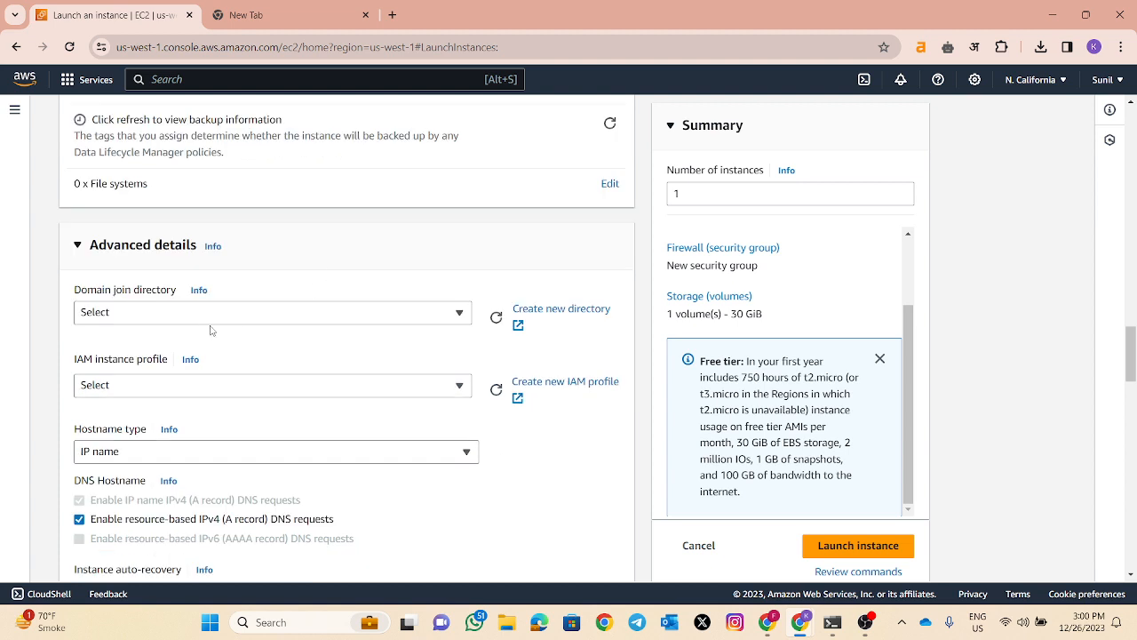
left_click(215, 318)
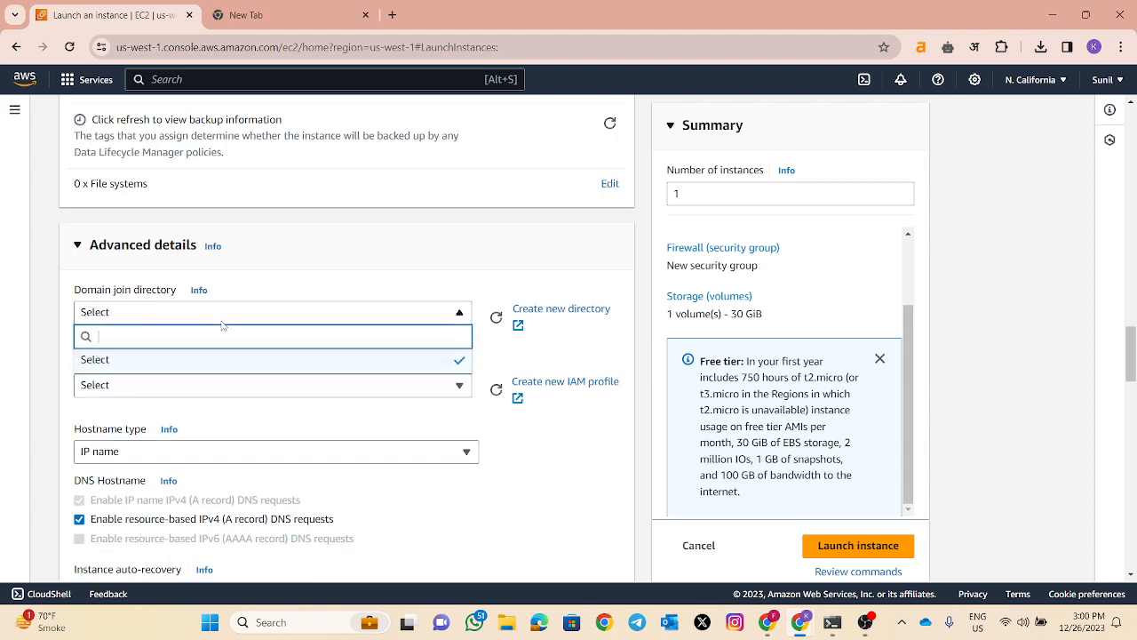
left_click(222, 321)
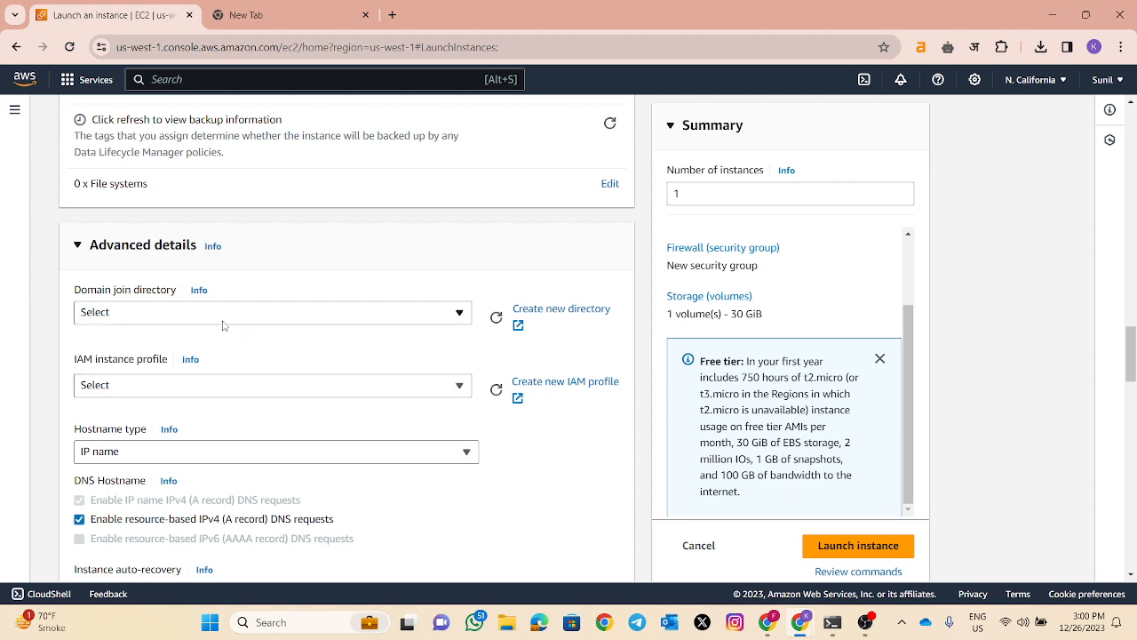
scroll(222, 325, "down", 3)
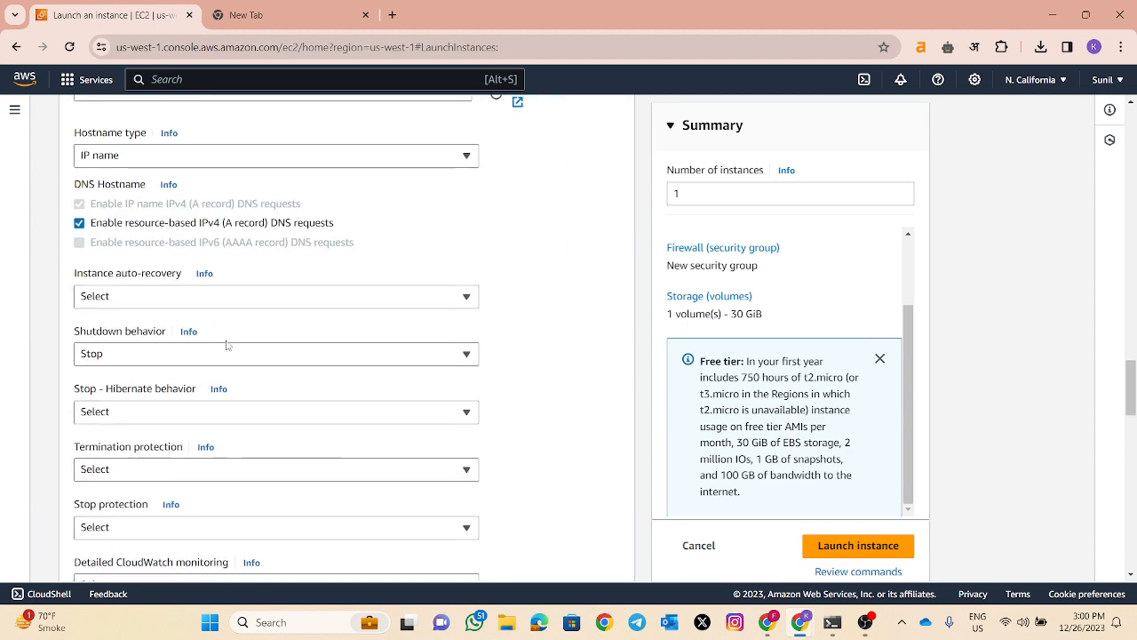
scroll(226, 345, "down", 4)
scroll(226, 345, "down", 5)
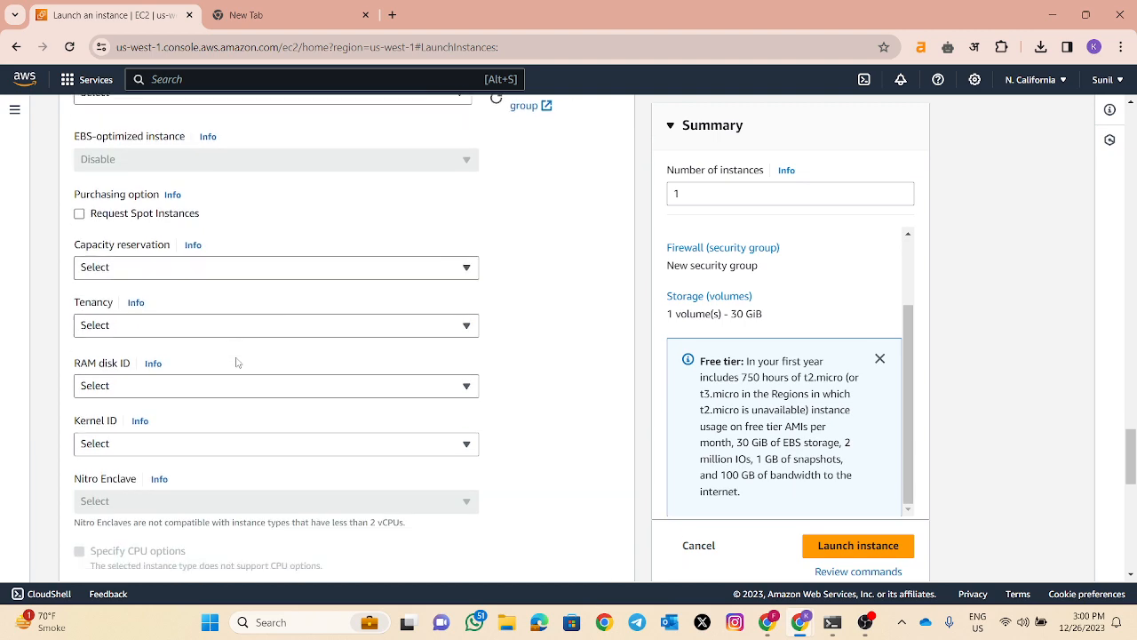
scroll(246, 383, "down", 3)
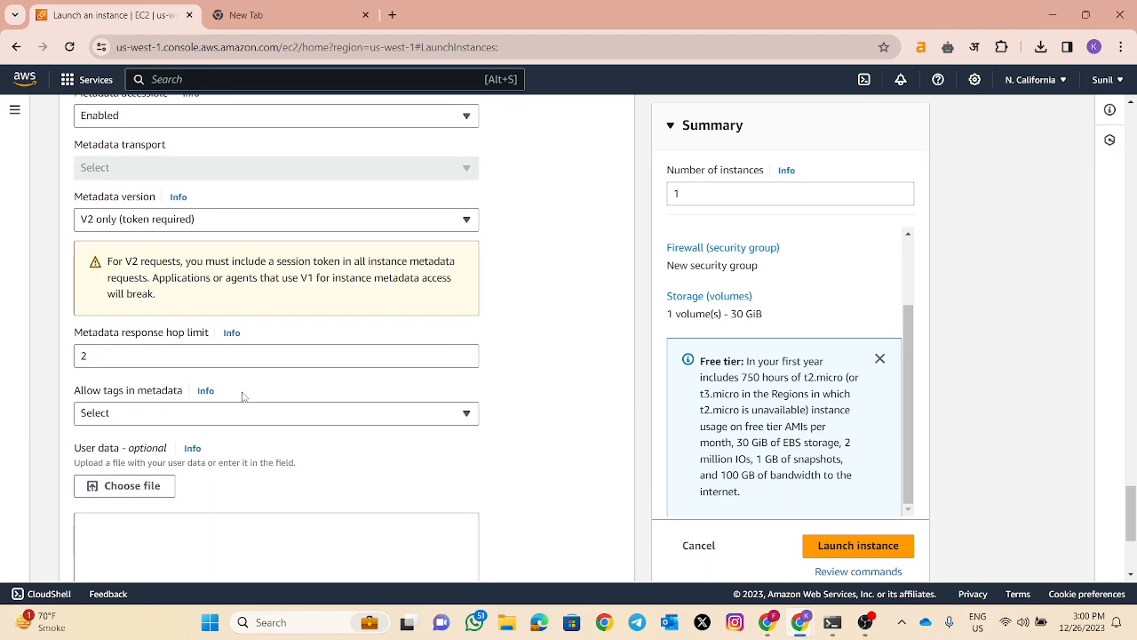
scroll(240, 396, "up", 8)
scroll(237, 399, "up", 8)
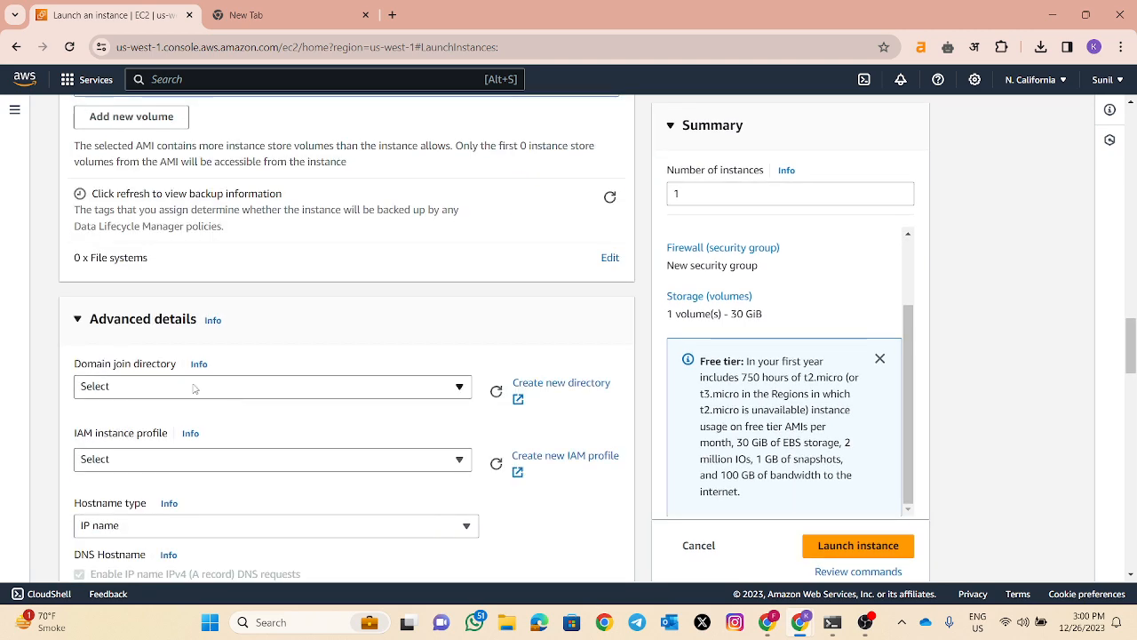
left_click(78, 322)
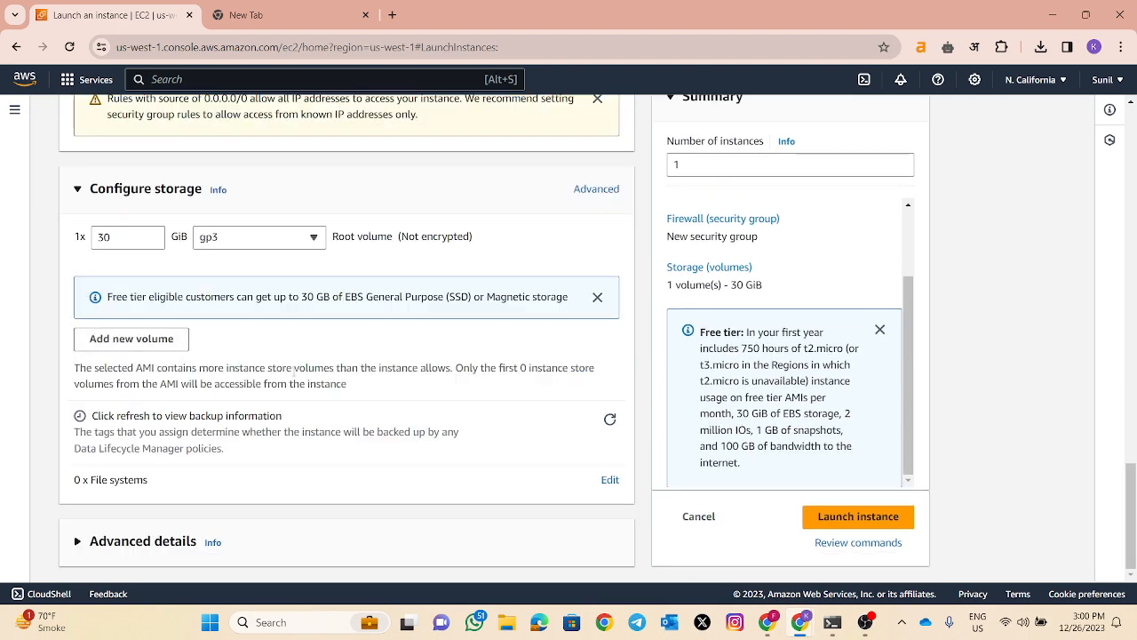
Review the launch settings from the name down to storage and try to launch the instance without choosing a key pair
scroll(187, 309, "up", 15)
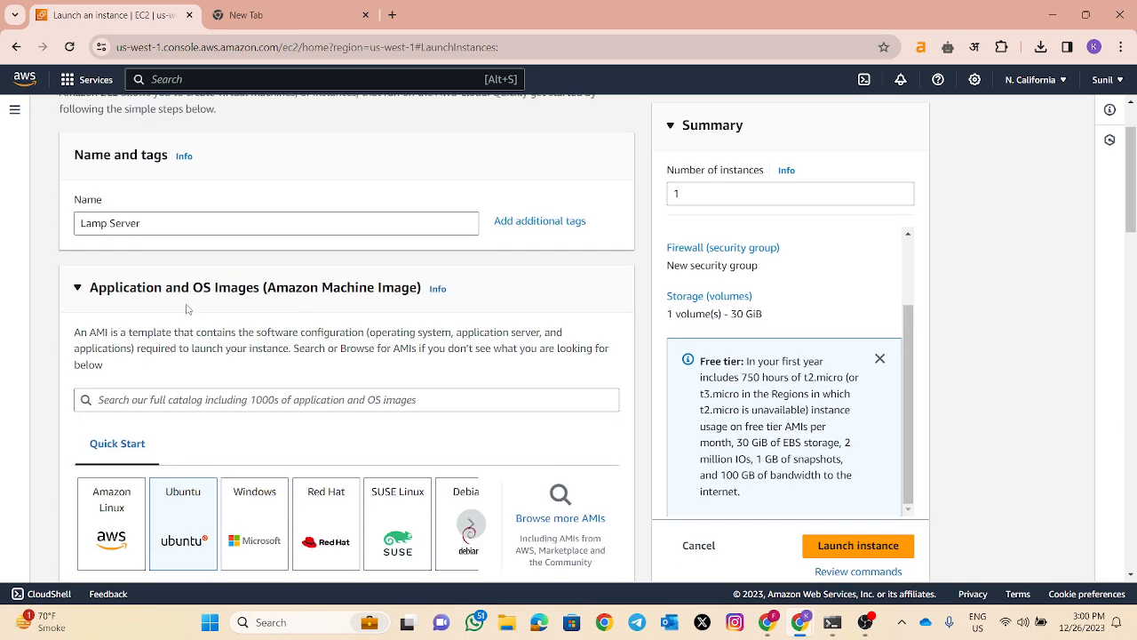
scroll(187, 309, "down", 6)
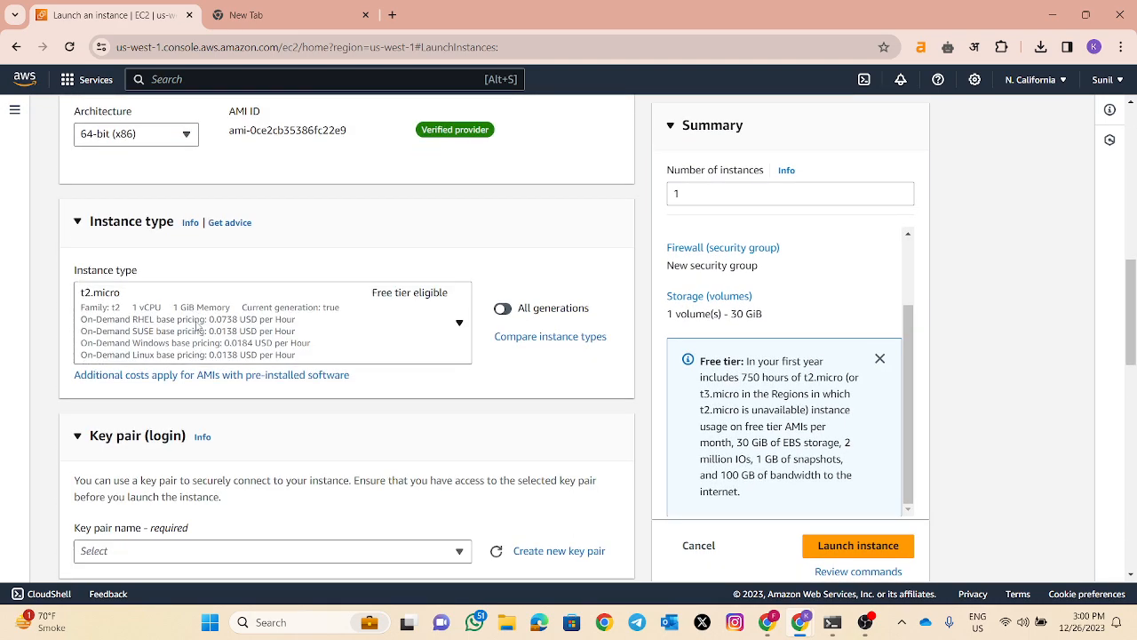
scroll(198, 327, "down", 6)
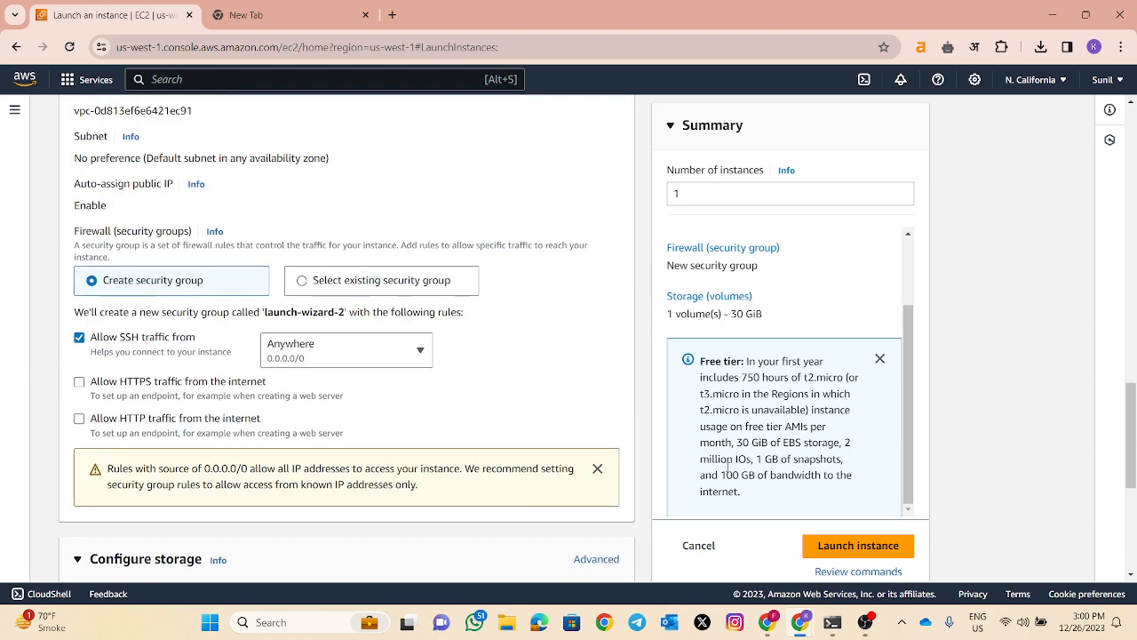
scroll(729, 464, "down", 2)
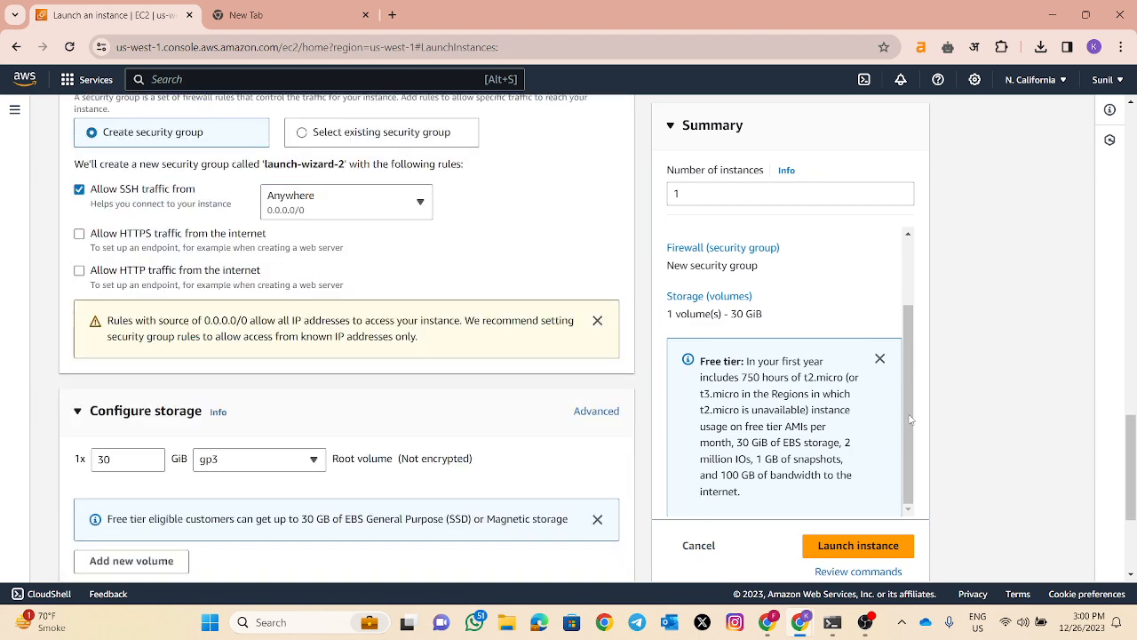
left_click(842, 548)
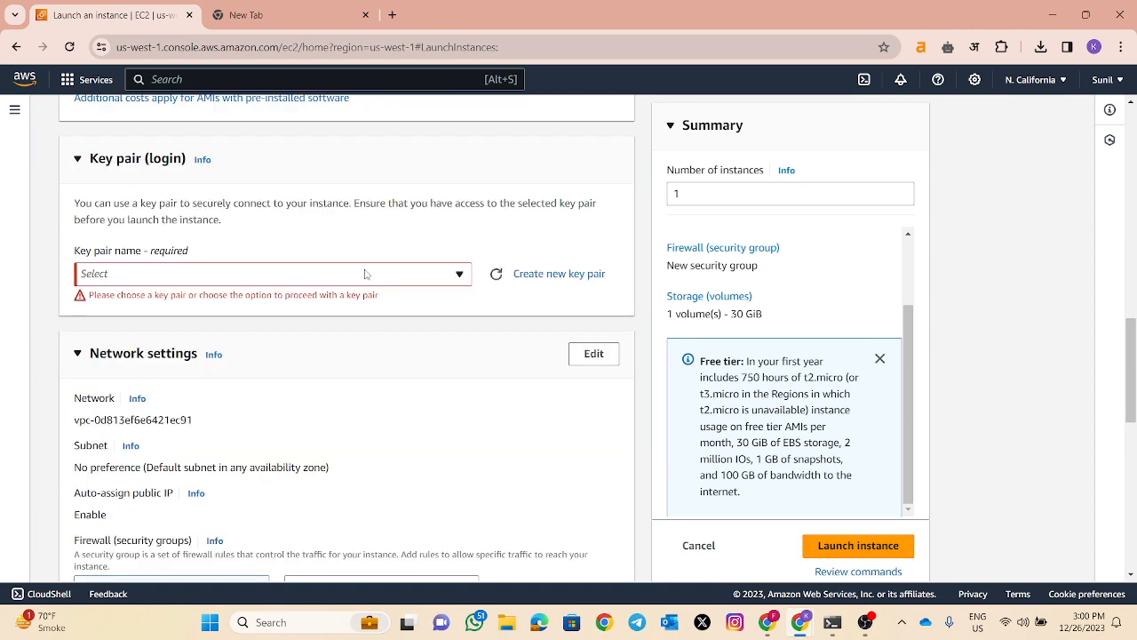
Choose the LampServer key pair for login and launch the instance
left_click(395, 277)
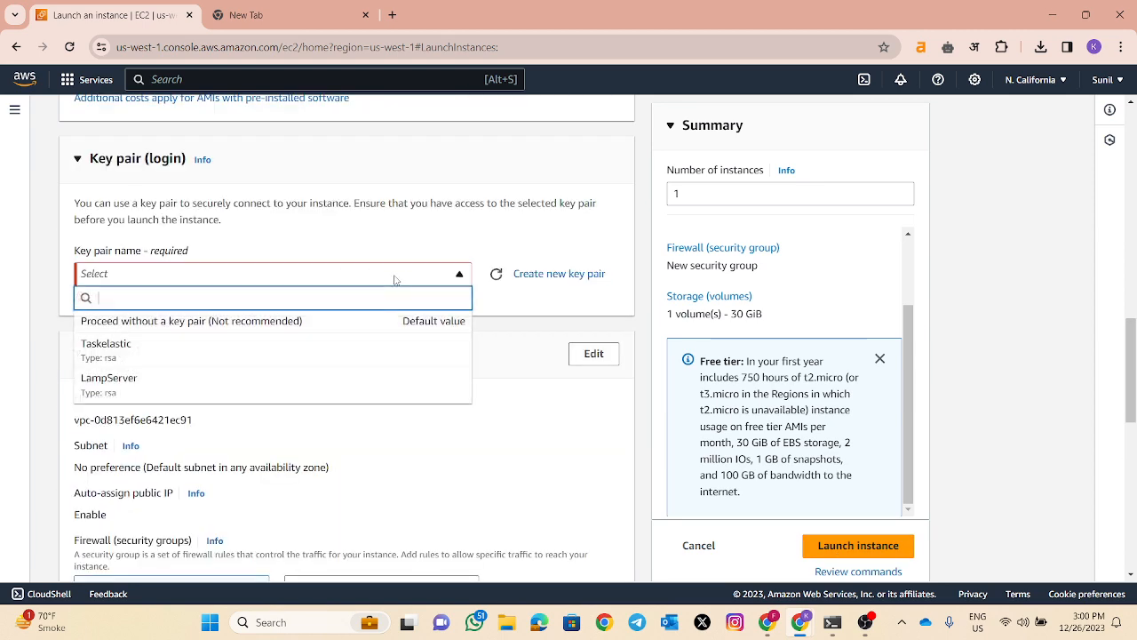
left_click(166, 396)
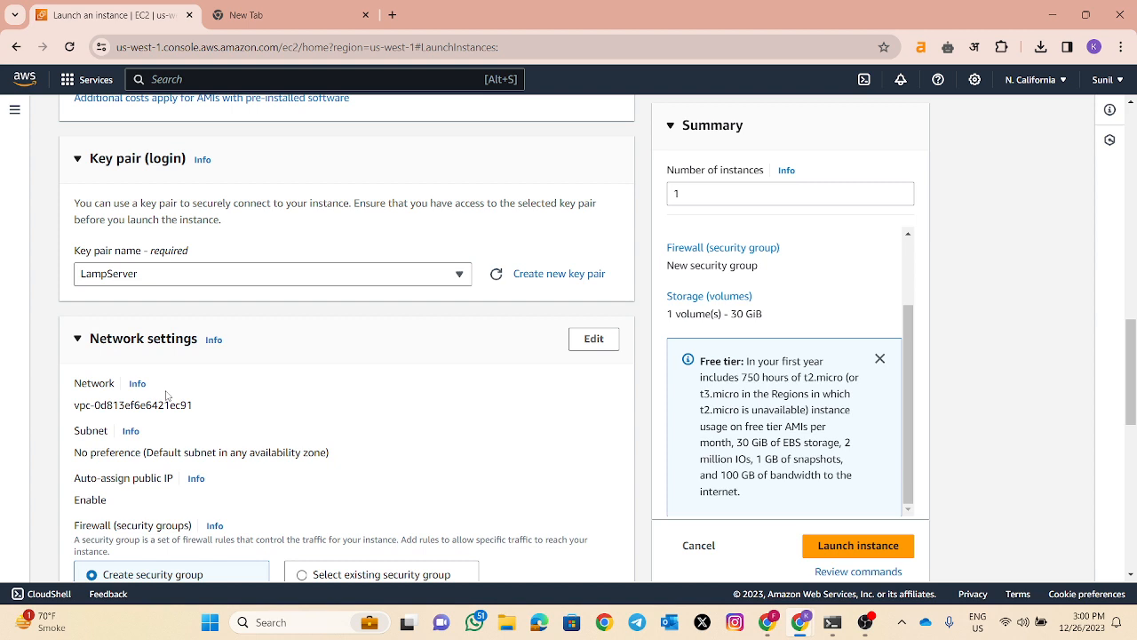
scroll(267, 337, "down", 3)
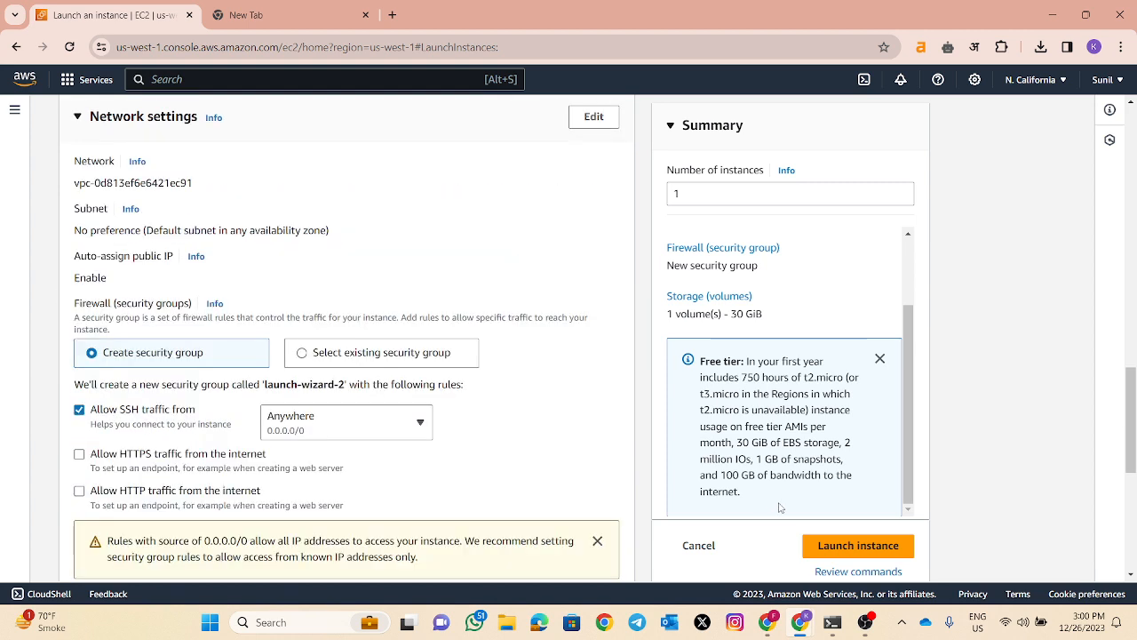
left_click(833, 546)
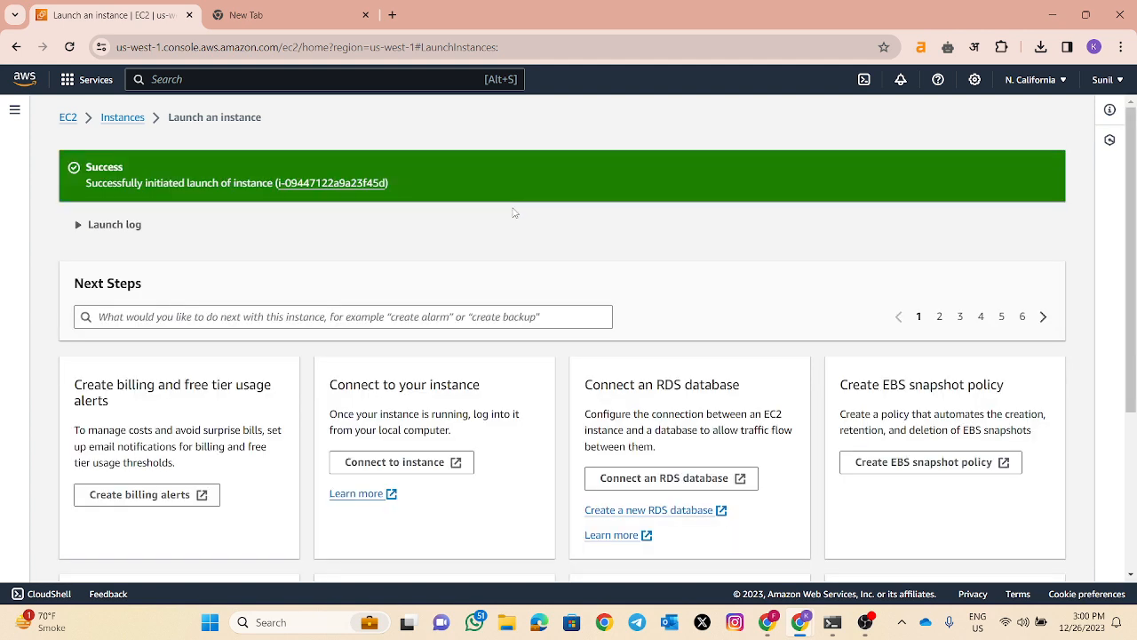
Open the list of EC2 instances, refresh it to check the new instance's state, and check the recently downloaded key file
left_click(127, 124)
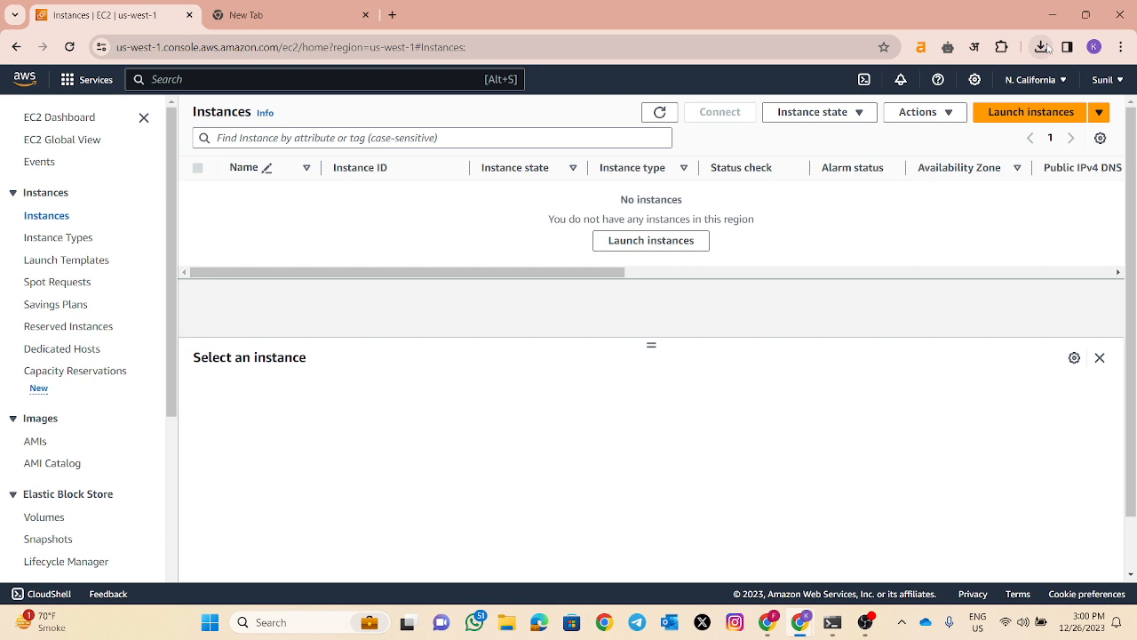
left_click(1041, 46)
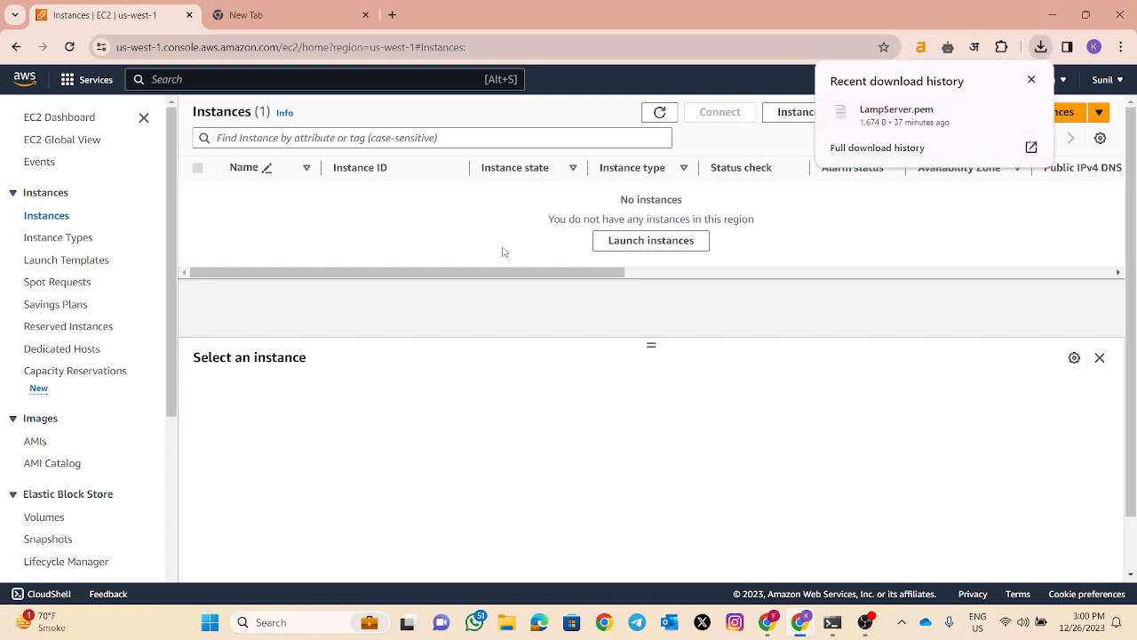
left_click_drag(578, 272, 641, 269)
left_click(662, 113)
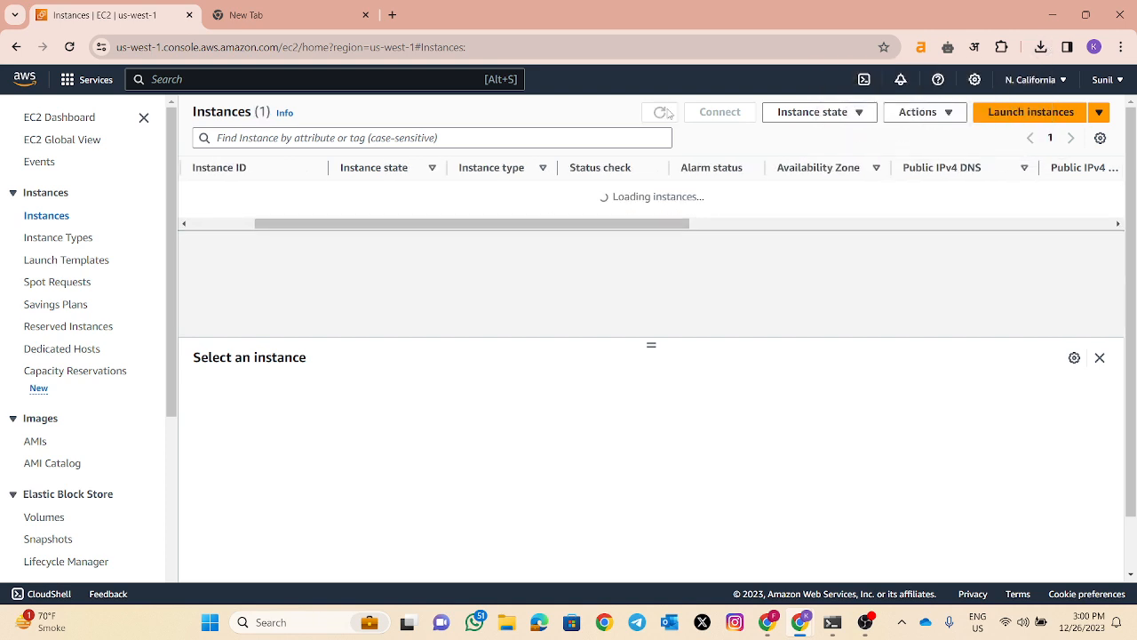
left_click_drag(653, 209, 522, 221)
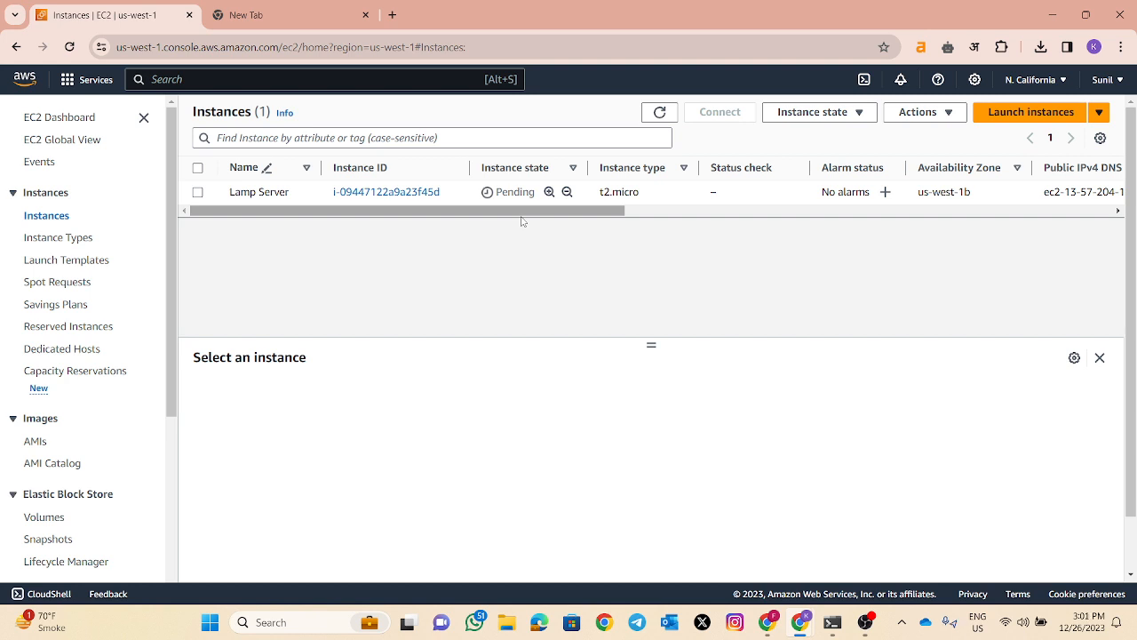
left_click(1041, 46)
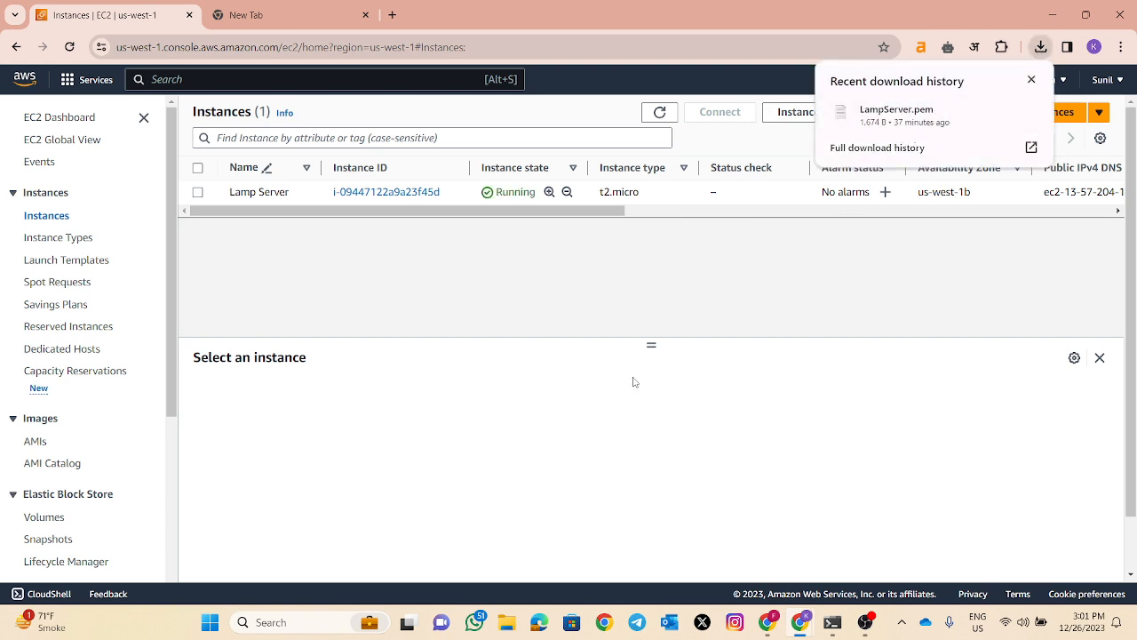
left_click(625, 404)
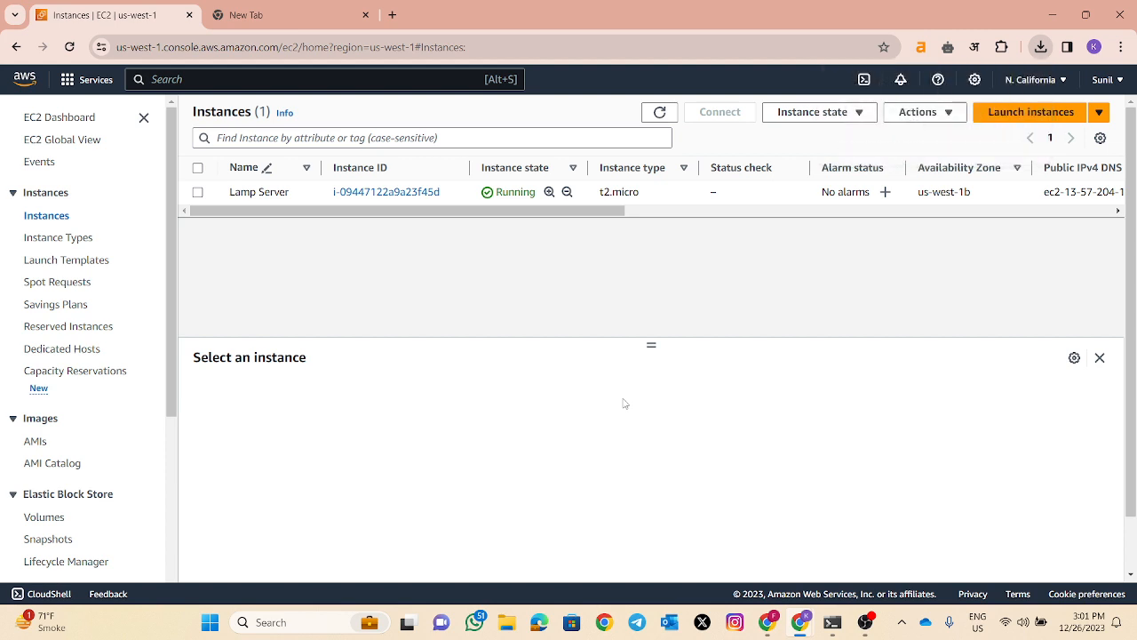
Search the web for "putty download", view the PuTTY download page on putty.org, and close that page
left_click(315, 626)
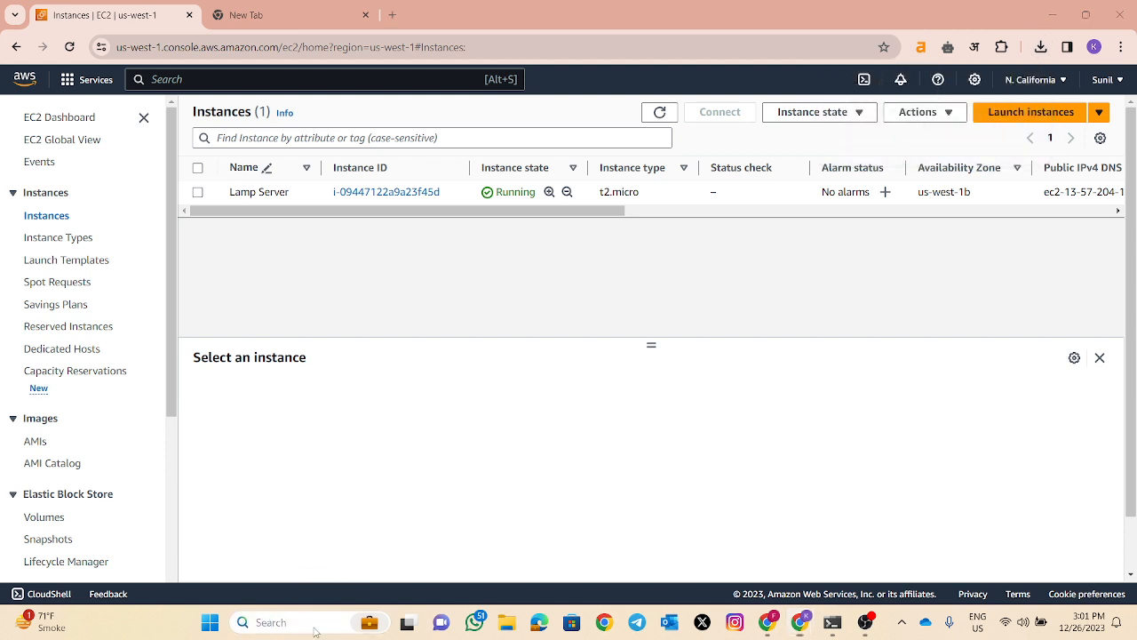
left_click(298, 5)
type("putty donw")
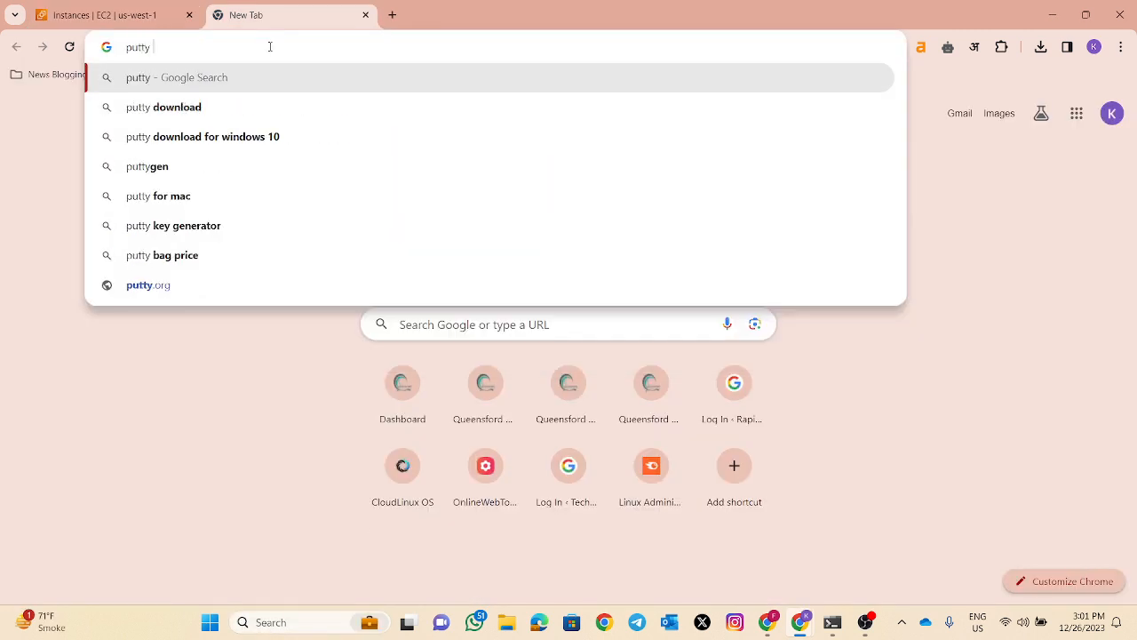
left_click(258, 114)
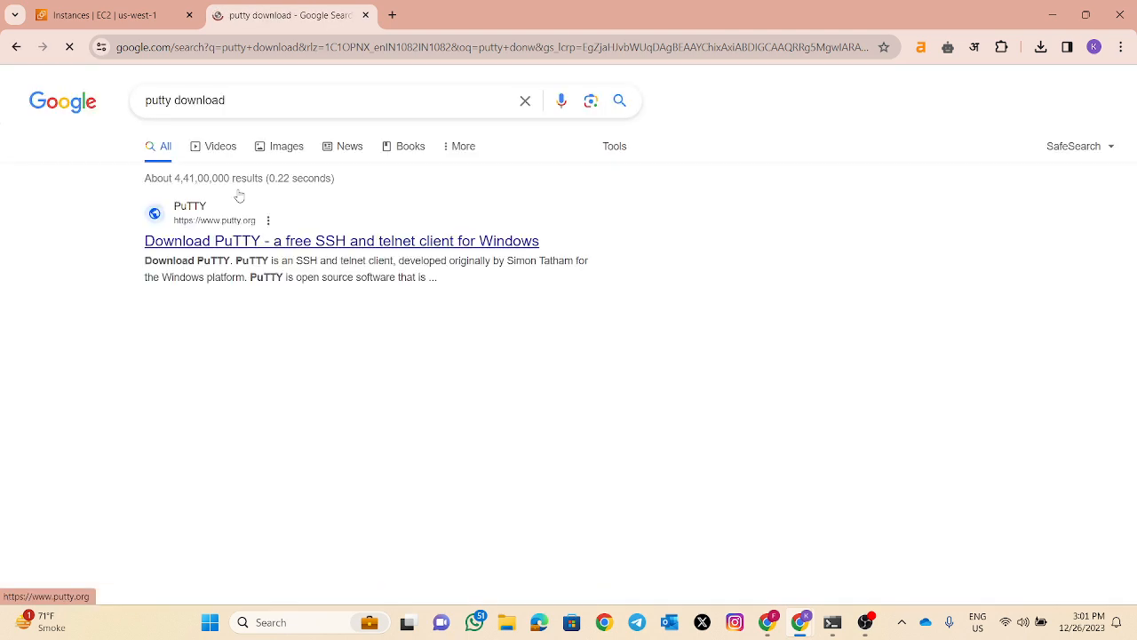
left_click(297, 242)
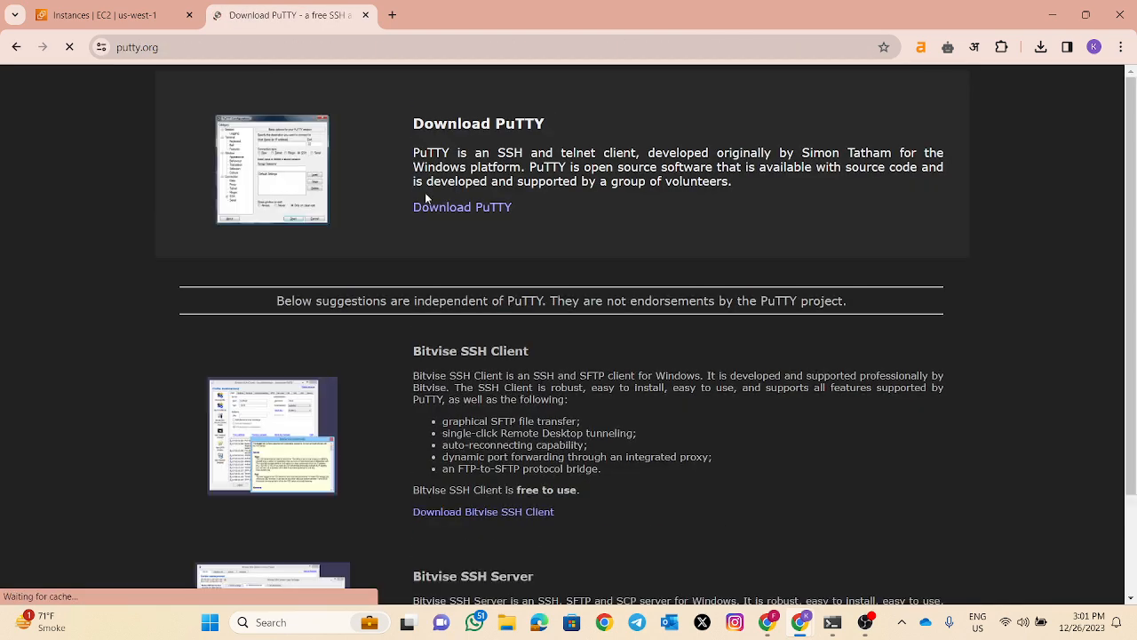
left_click(366, 15)
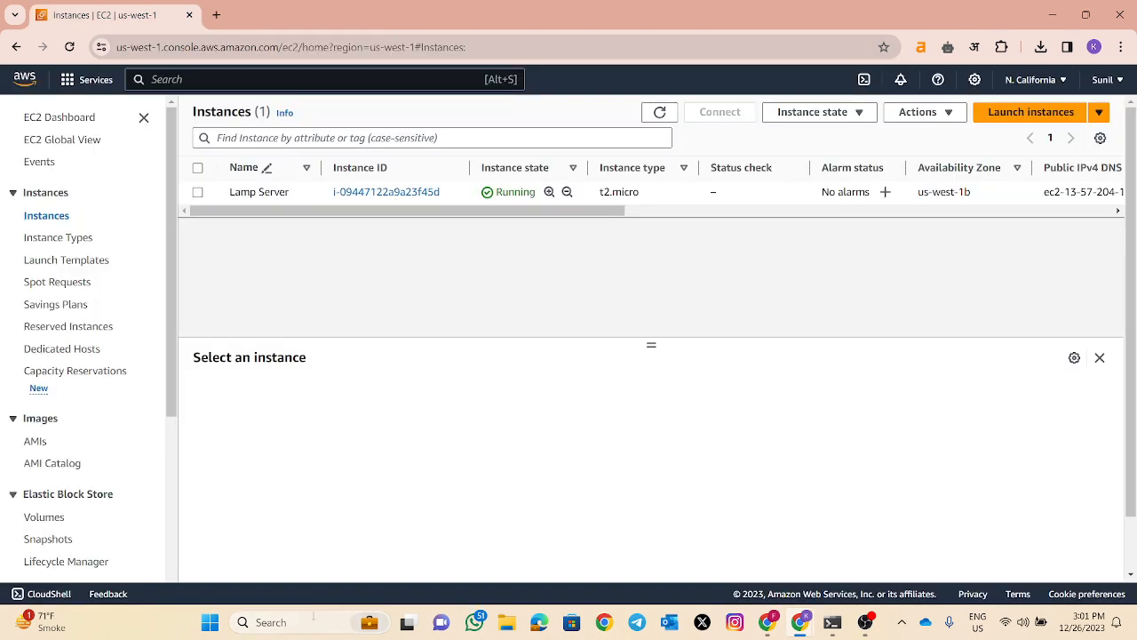
Launch PuTTYgen from the computer's installed apps and check the downloaded LampServer.pem in the browser's recent downloads
left_click(313, 618)
type("putt")
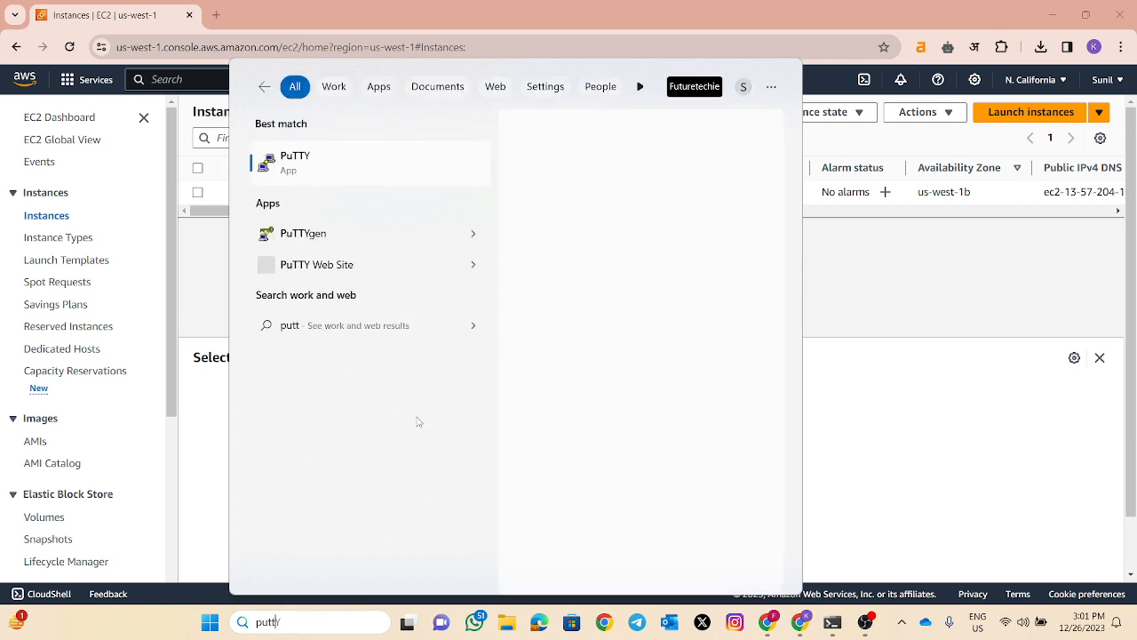
type("y")
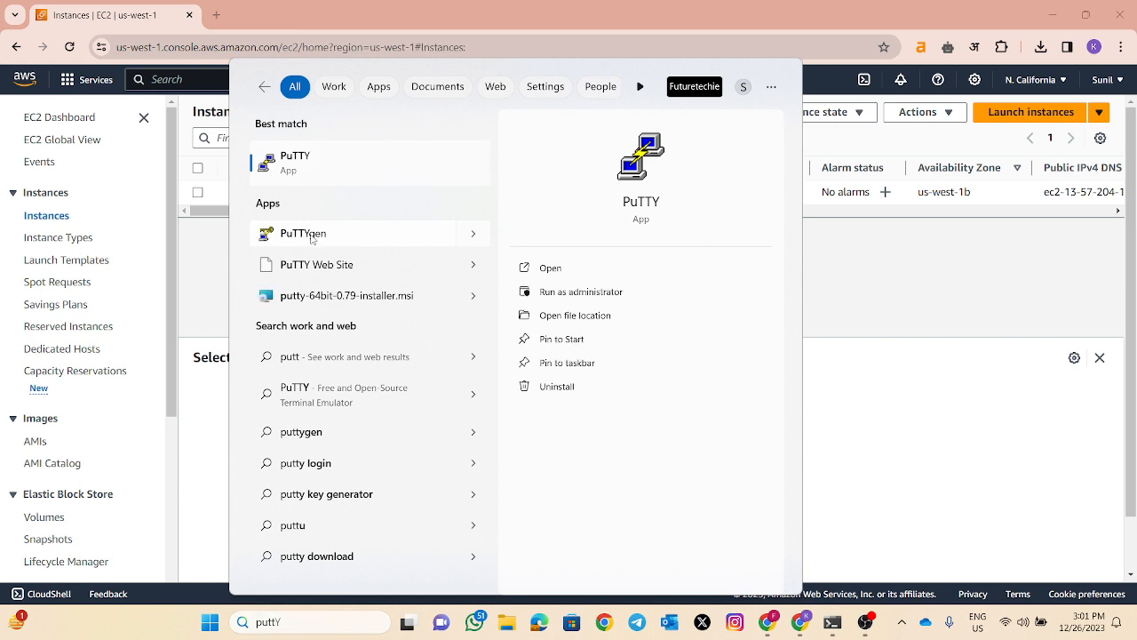
left_click(311, 234)
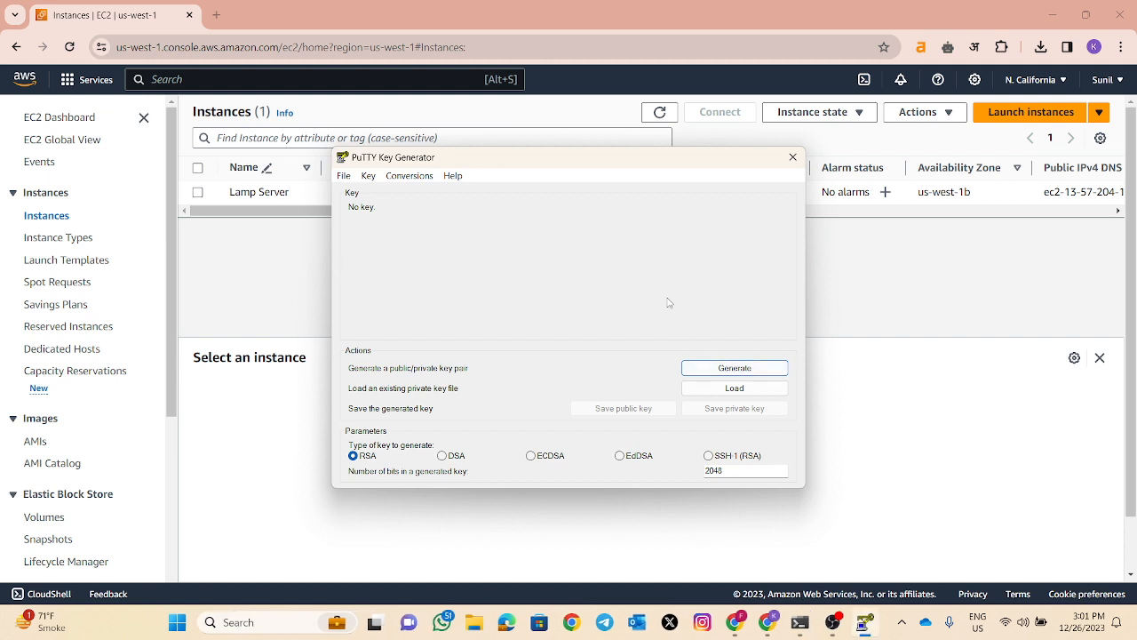
left_click_drag(642, 157, 678, 159)
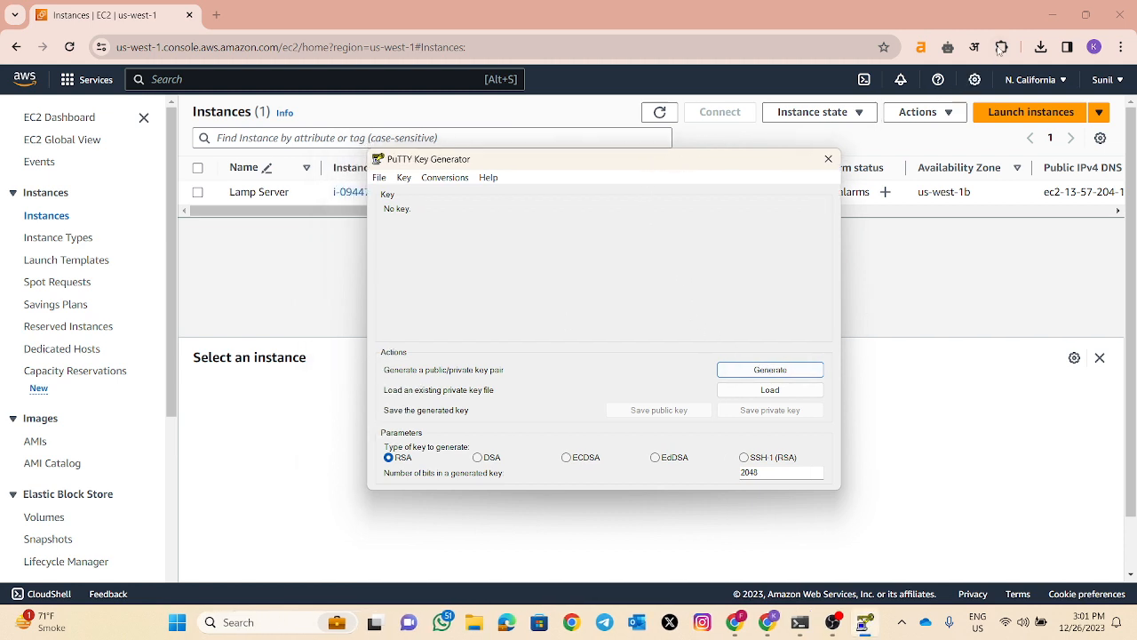
left_click(1040, 48)
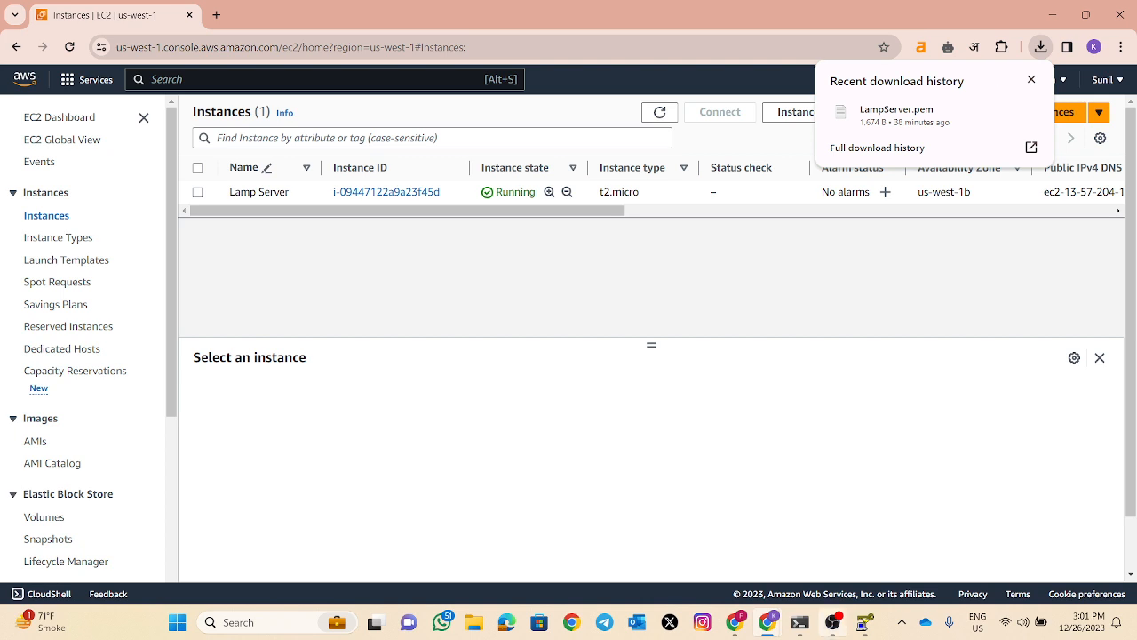
left_click(863, 622)
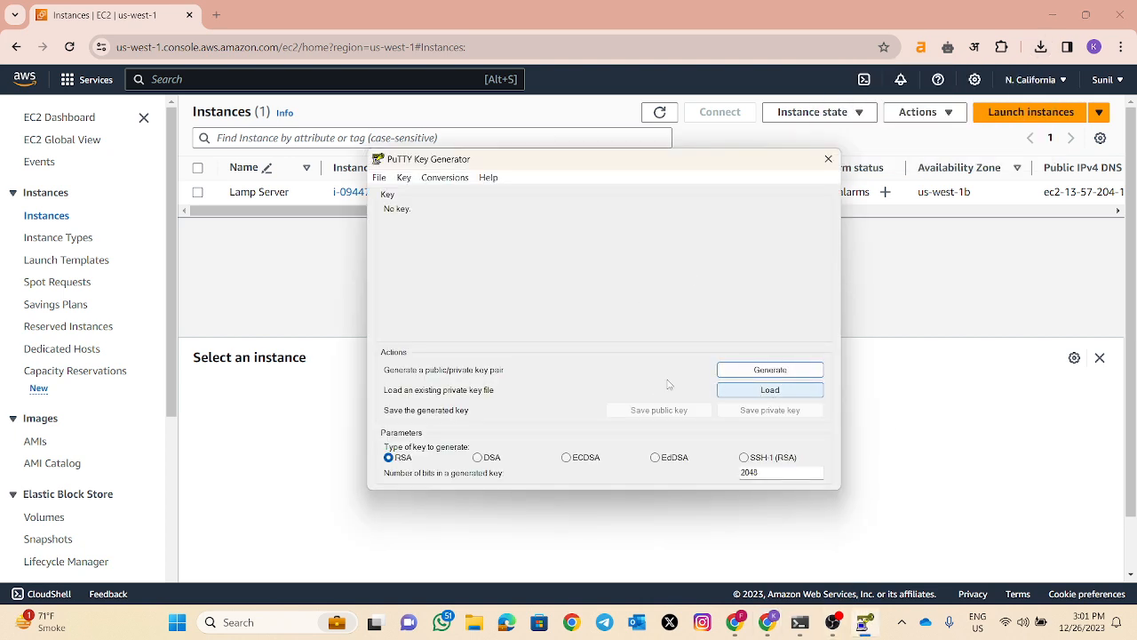
Load the LampServer PEM key from the Downloads folder into PuTTYgen, showing all file types, and acknowledge the import notice
left_click(737, 398)
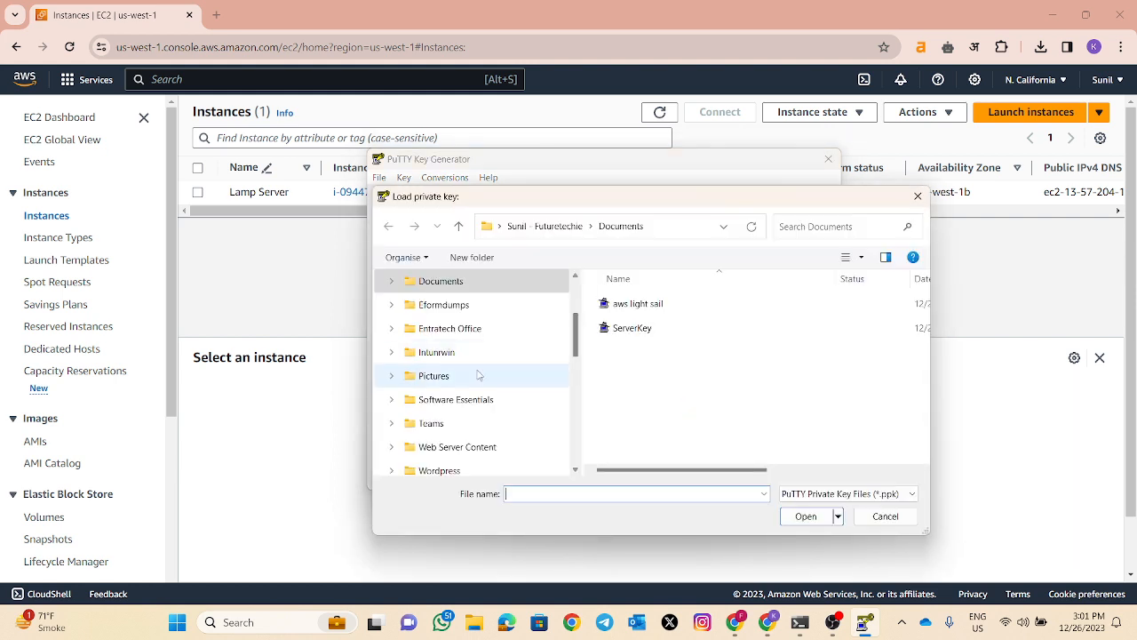
scroll(478, 375, "down", 5)
scroll(471, 395, "up", 3)
scroll(485, 358, "down", 2)
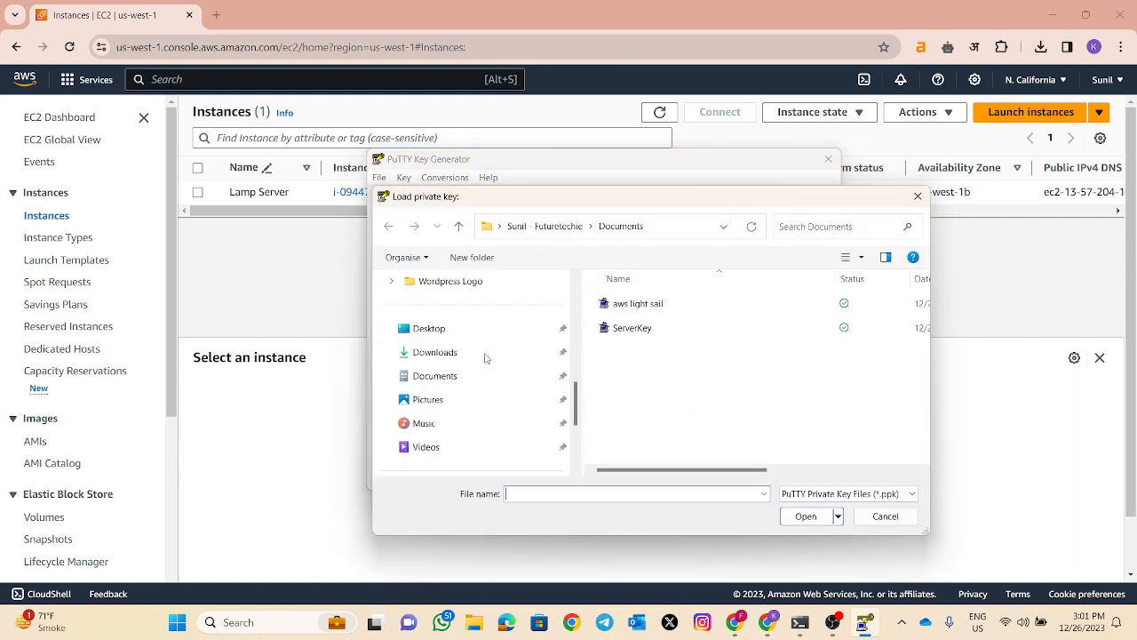
scroll(485, 359, "down", 1)
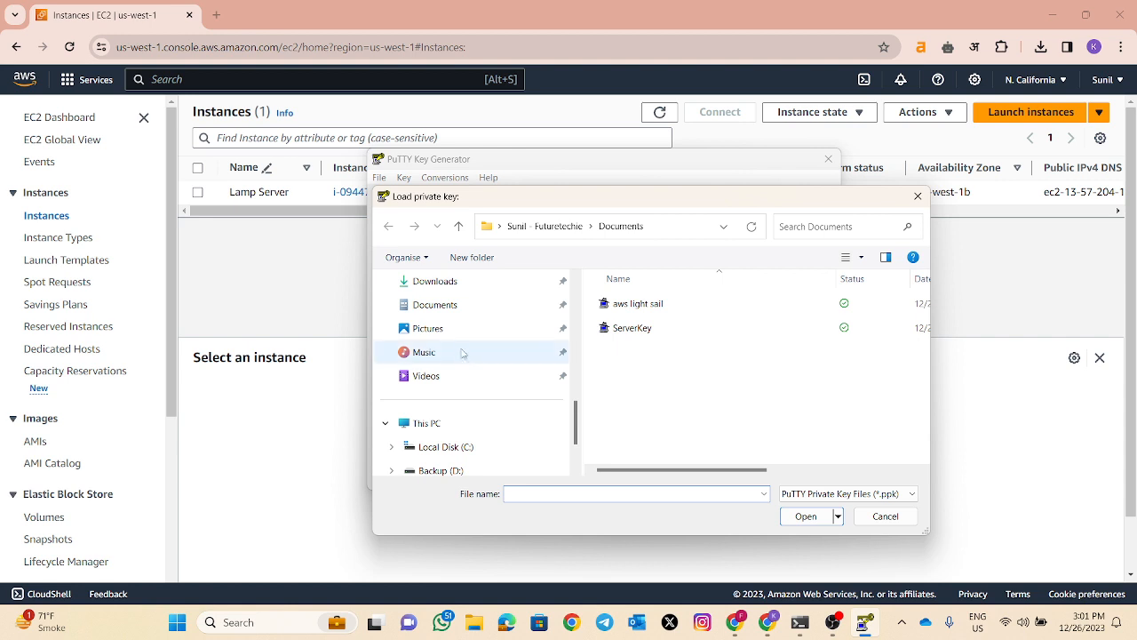
left_click(468, 286)
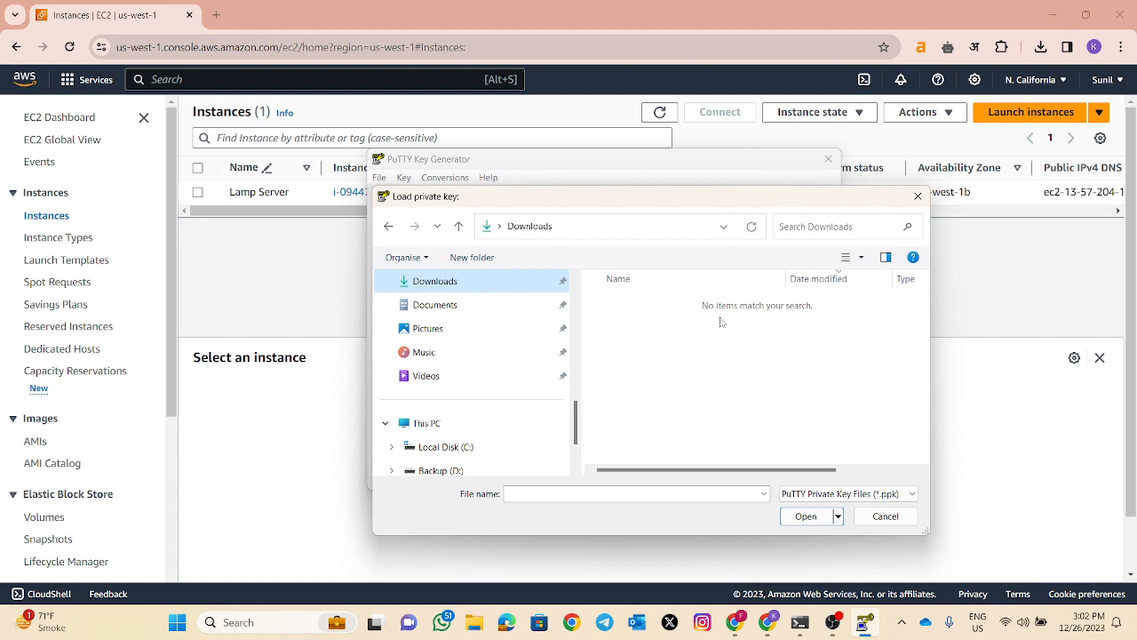
left_click(849, 494)
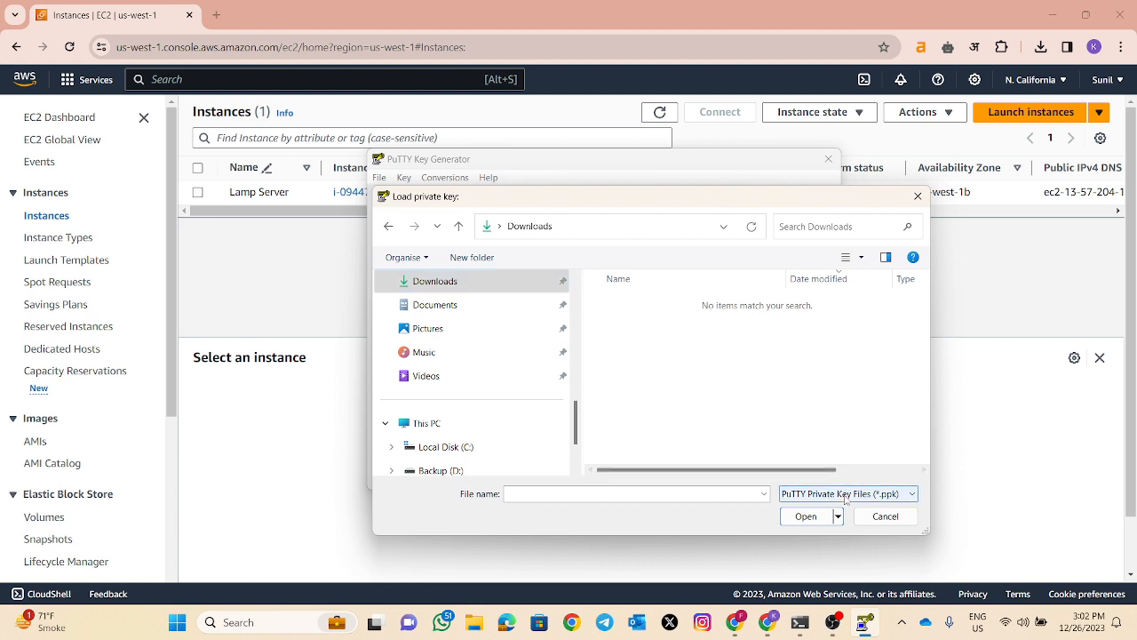
left_click(824, 522)
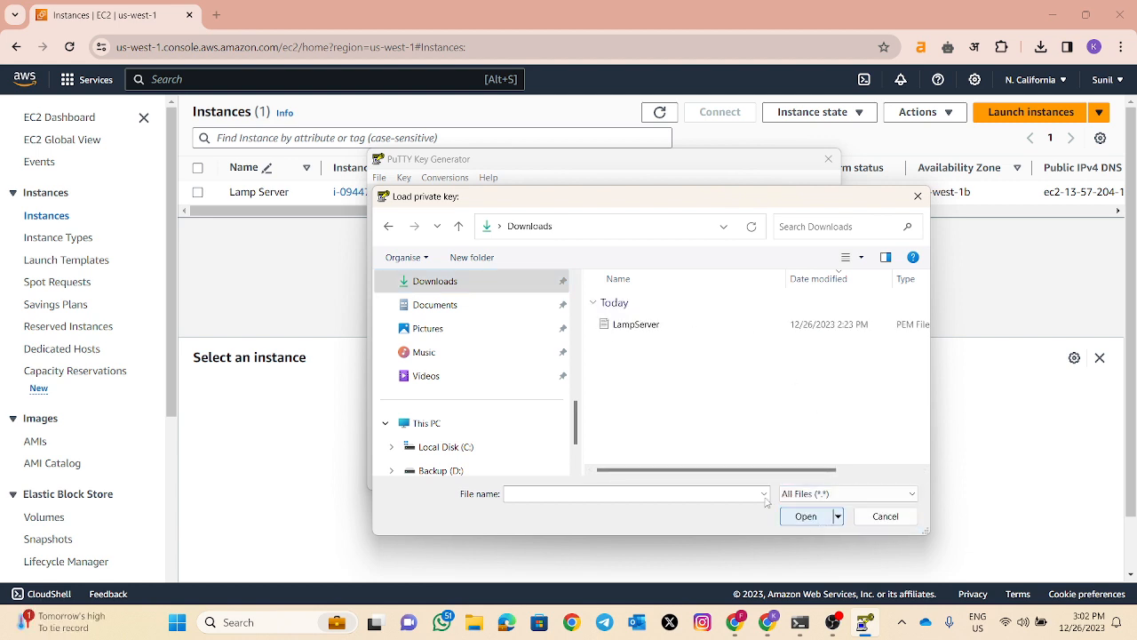
left_click(666, 330)
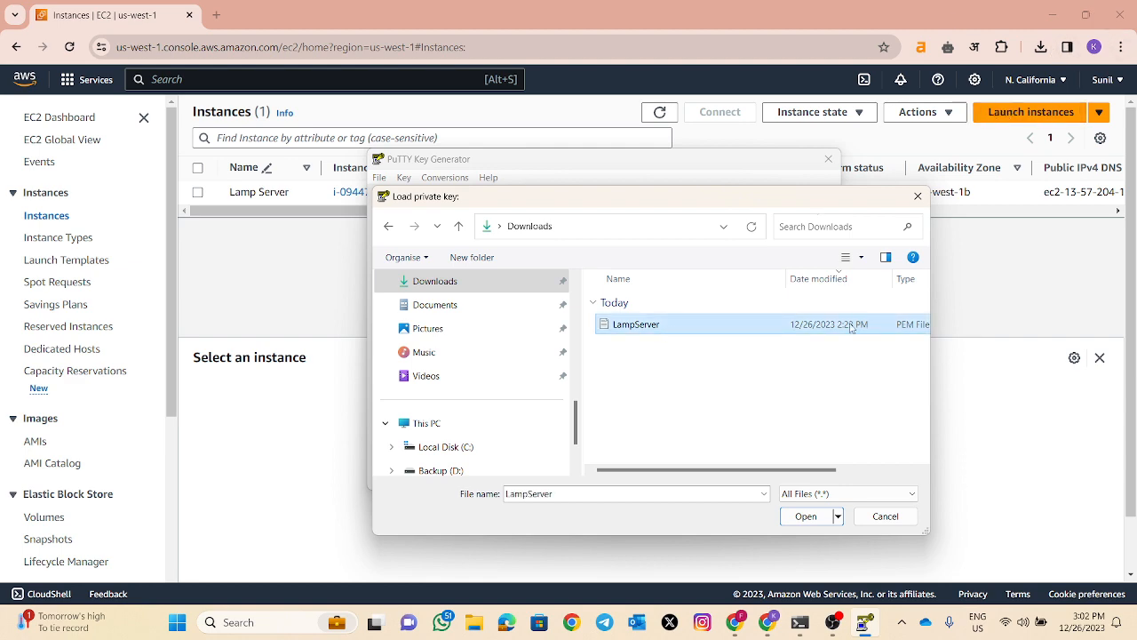
left_click(806, 516)
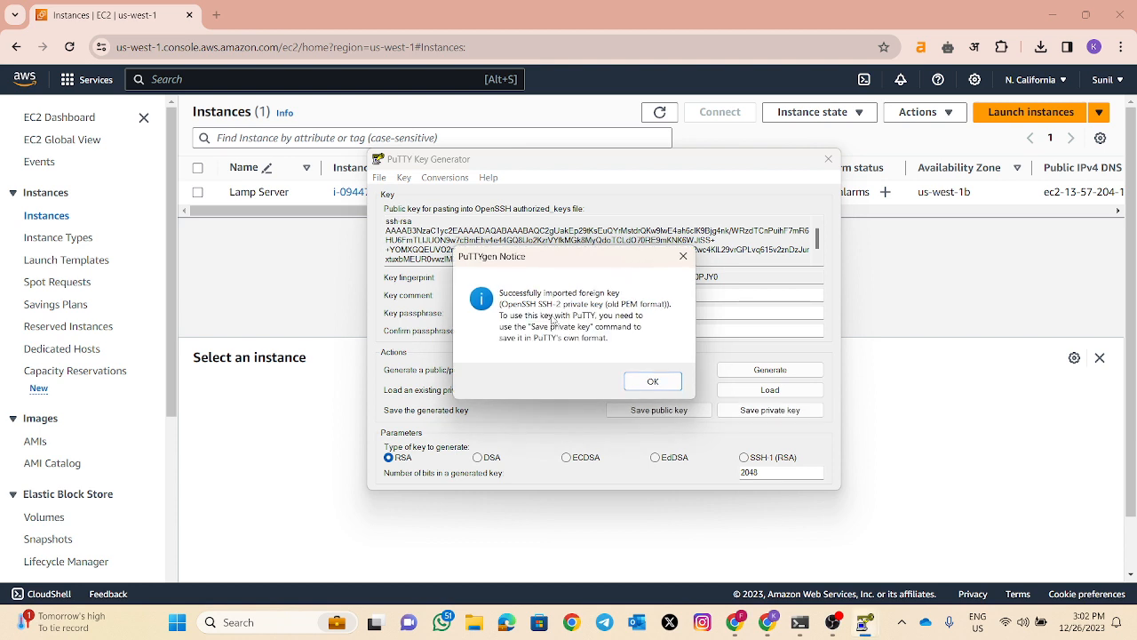
left_click(658, 382)
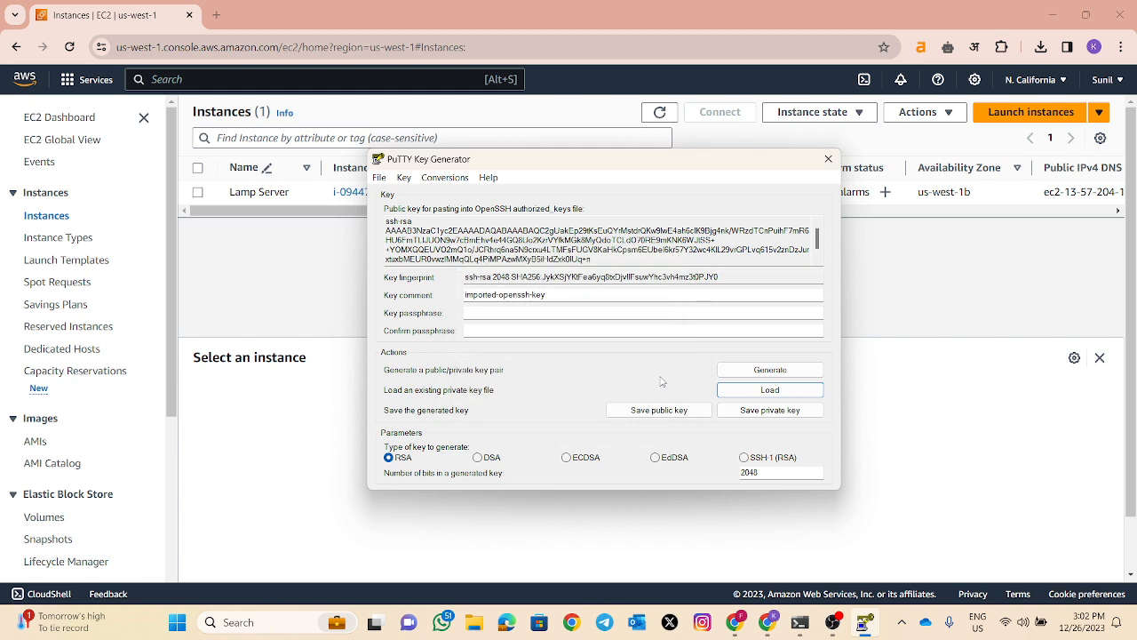
left_click(773, 415)
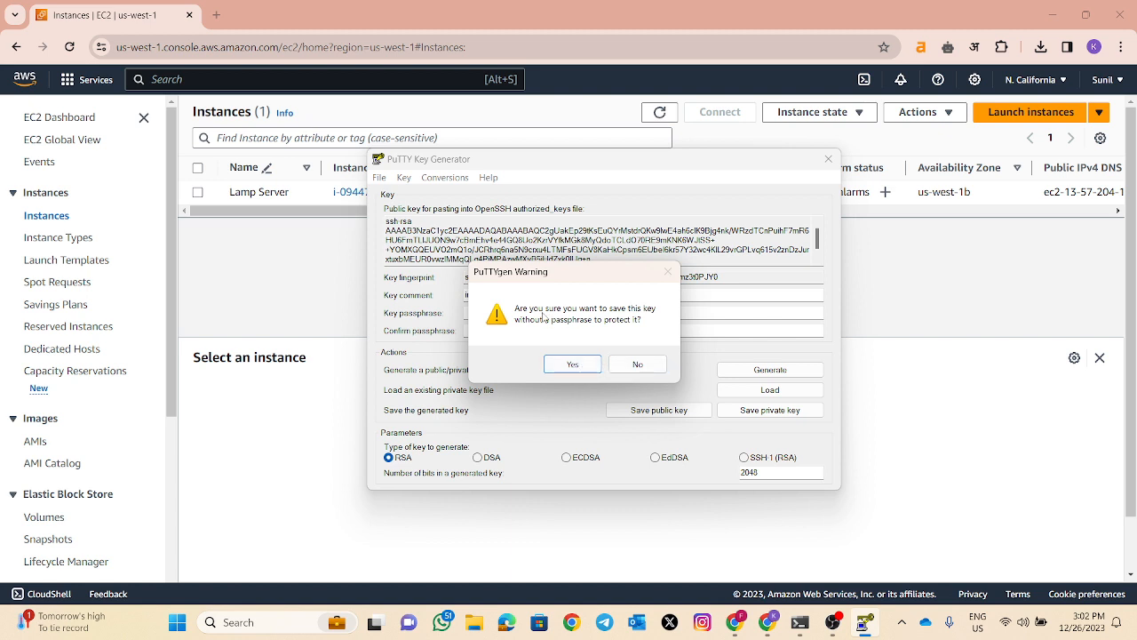
left_click(638, 364)
left_click(542, 312)
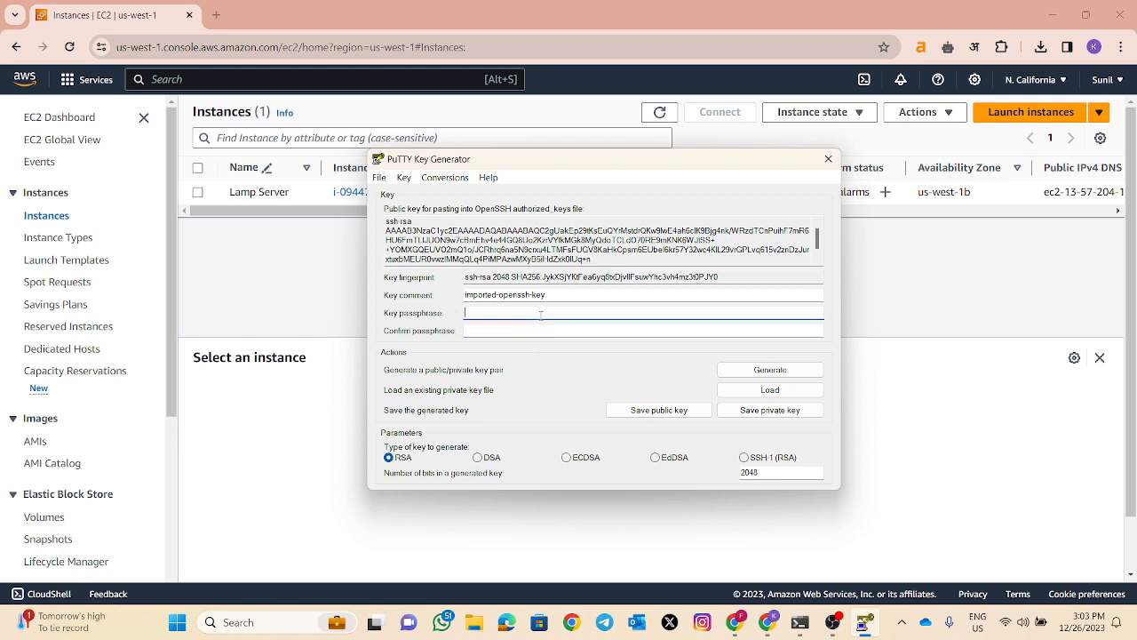
Save the private key without a passphrase as LampServer1 in PPK format in the Downloads folder and close PuTTYgen
left_click(748, 414)
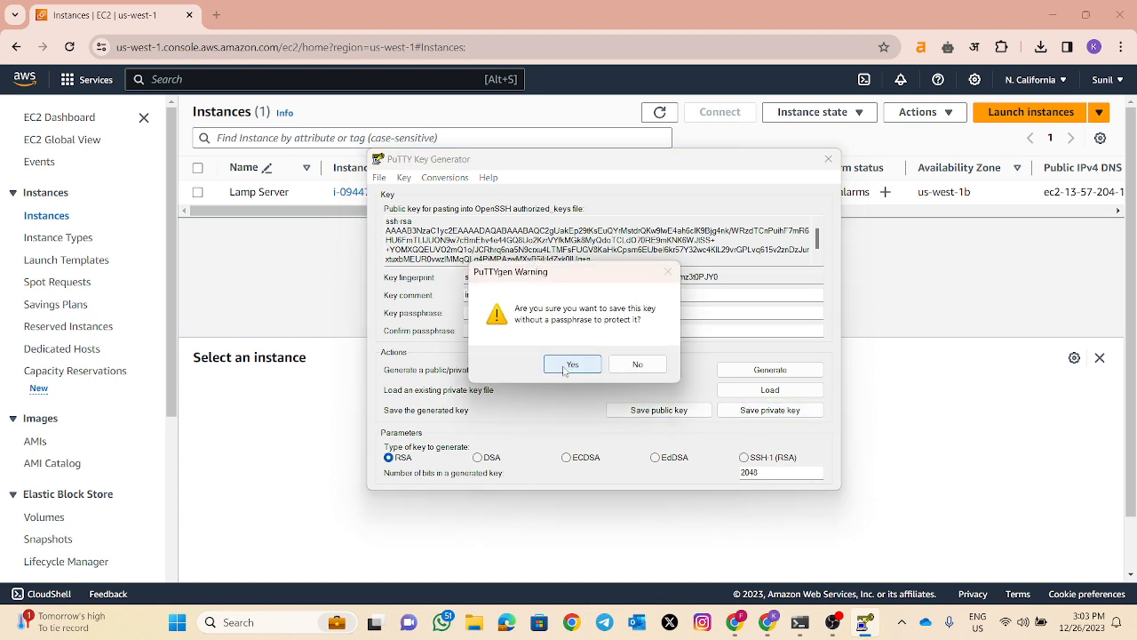
left_click(571, 365)
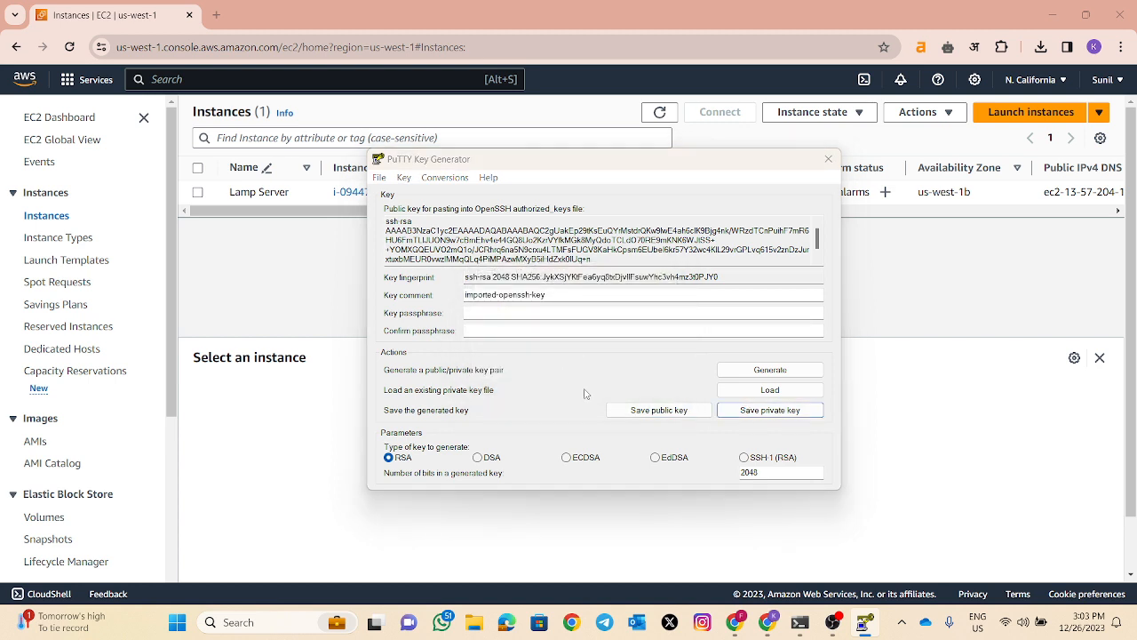
scroll(466, 383, "down", 3)
scroll(458, 374, "up", 3)
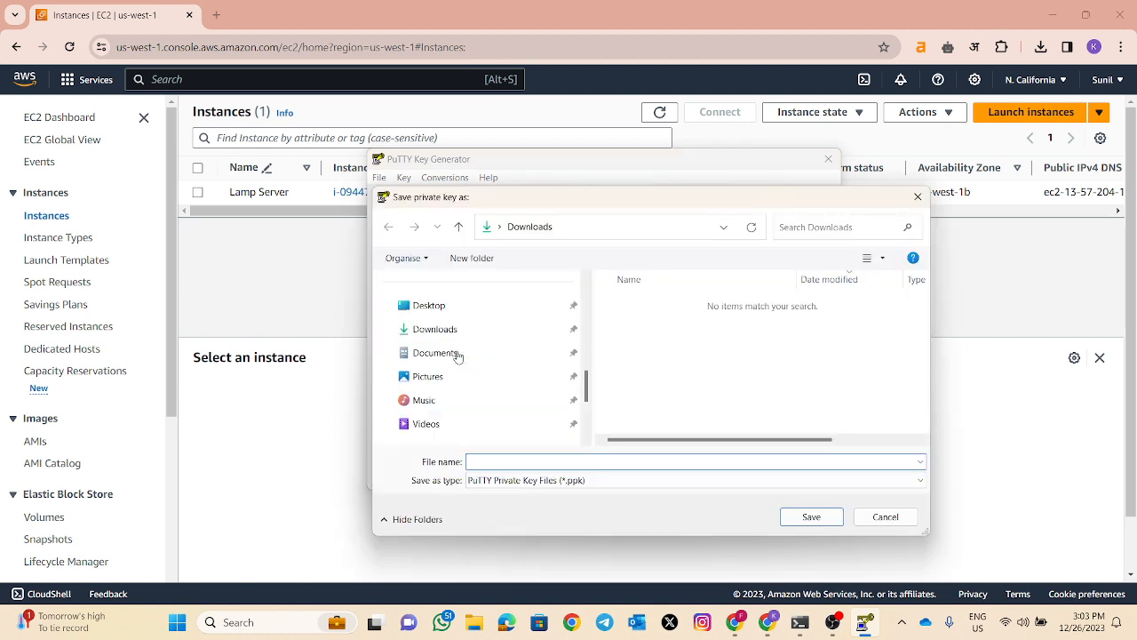
left_click(455, 353)
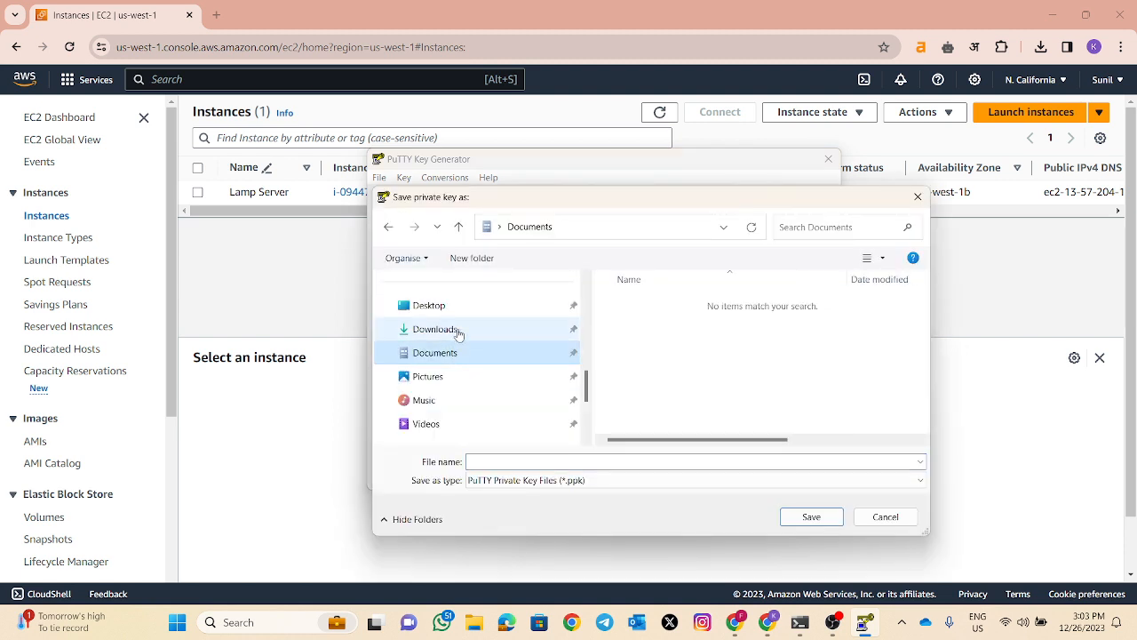
left_click(457, 331)
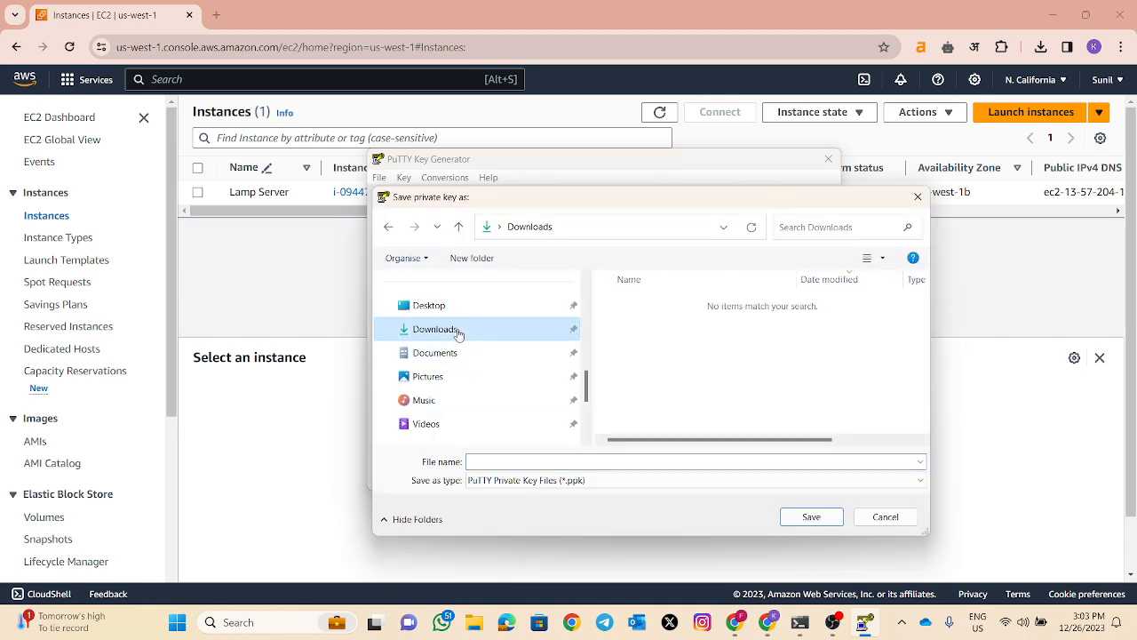
left_click(541, 461)
type("Lanc")
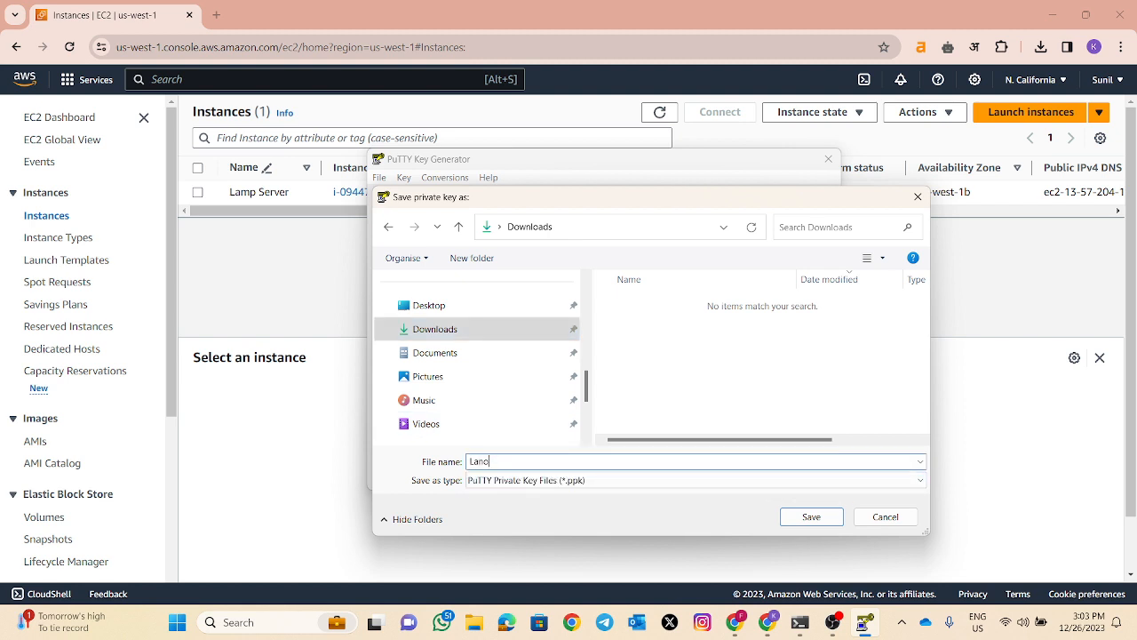
key("BackSpace")
key("BackSpace")
type("mp")
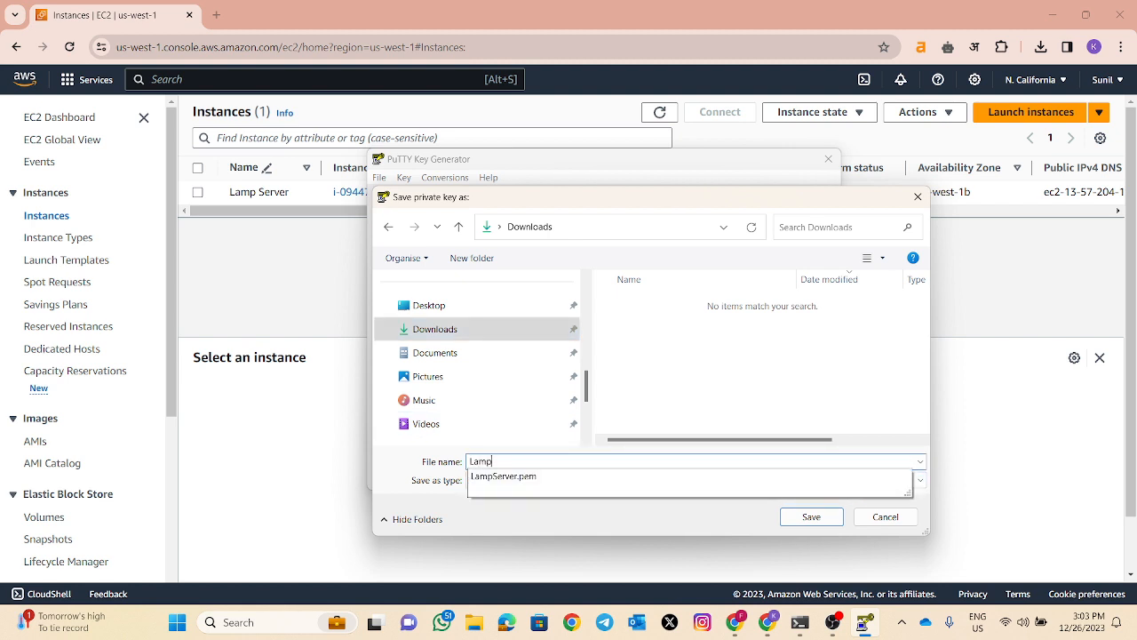
type("Server1")
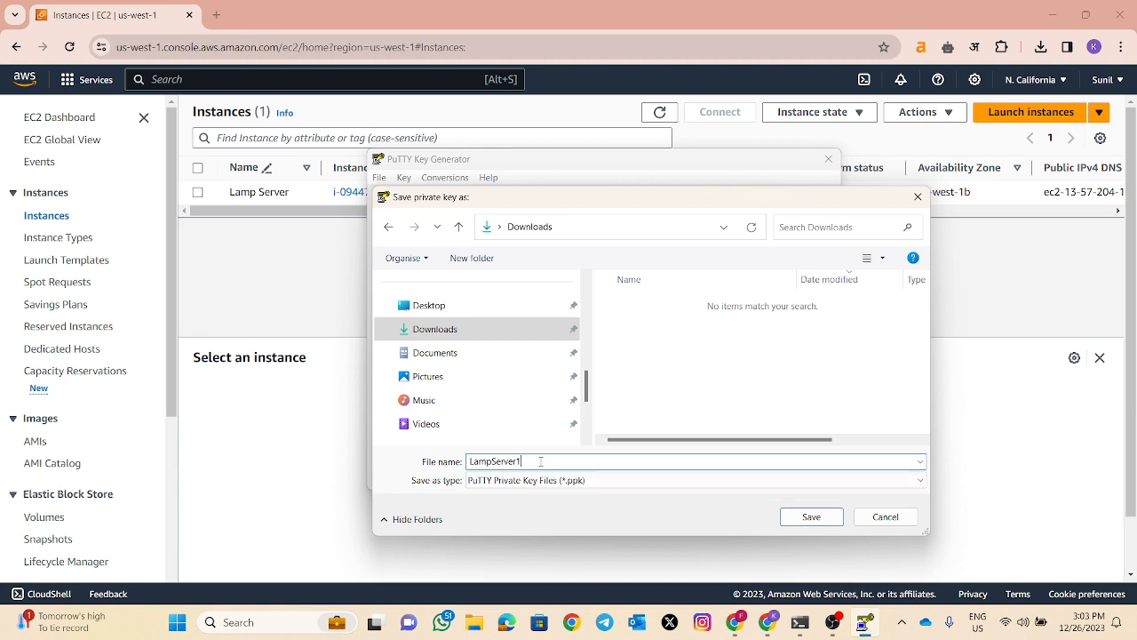
left_click(809, 520)
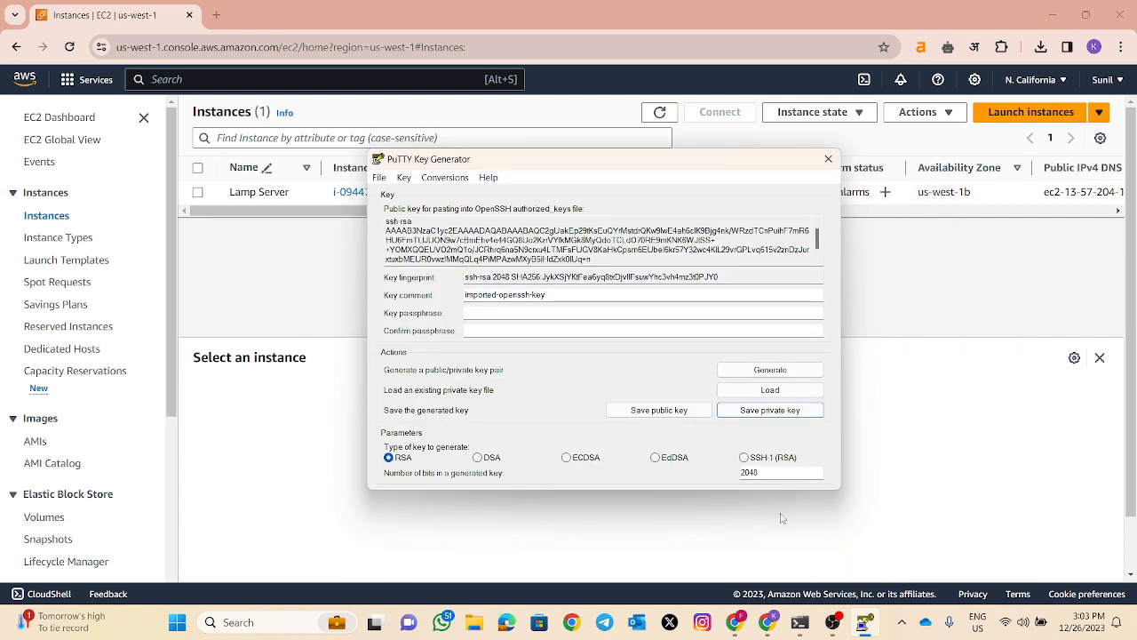
left_click(826, 161)
Select the Lamp Server instance, open its connection options in the EC2 console, and copy its public IP address
left_click_drag(558, 213, 542, 241)
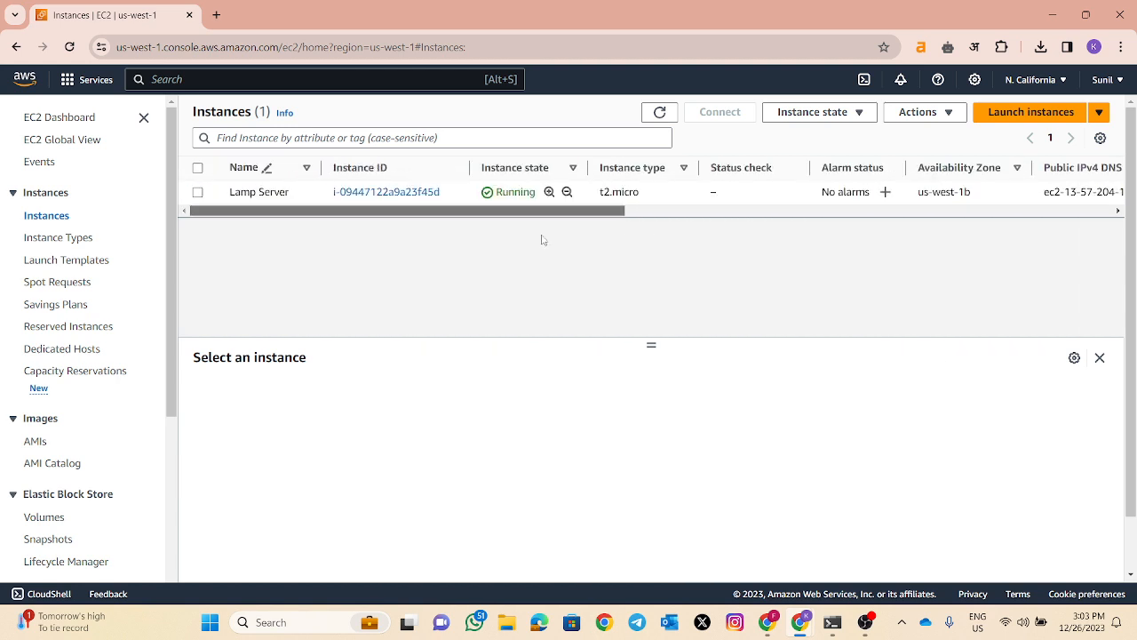
left_click(198, 168)
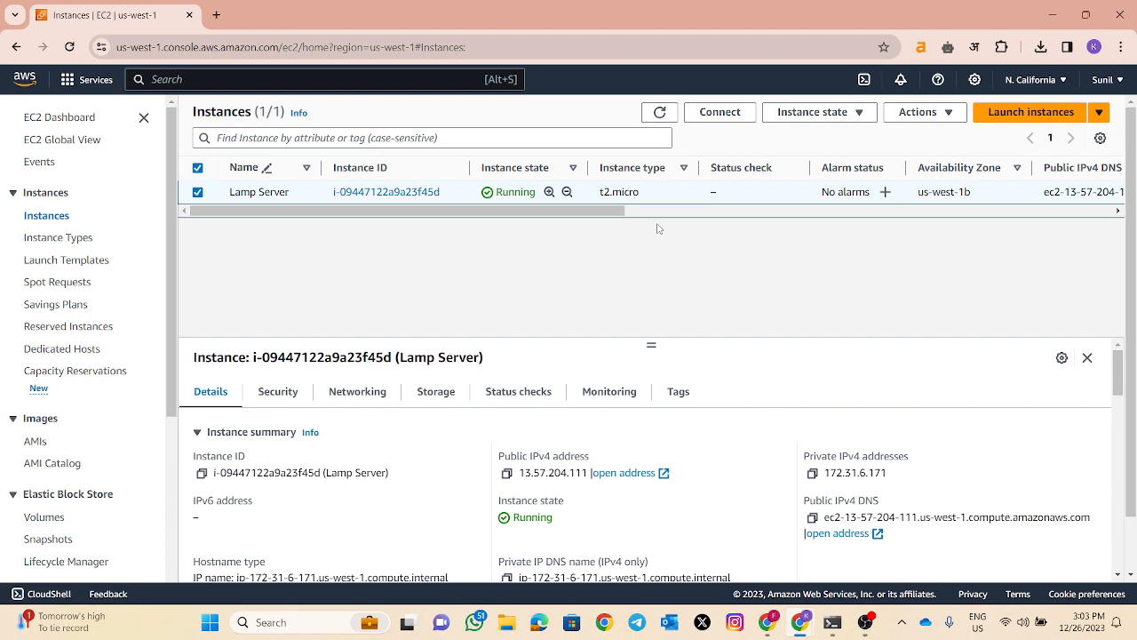
left_click_drag(588, 214, 701, 214)
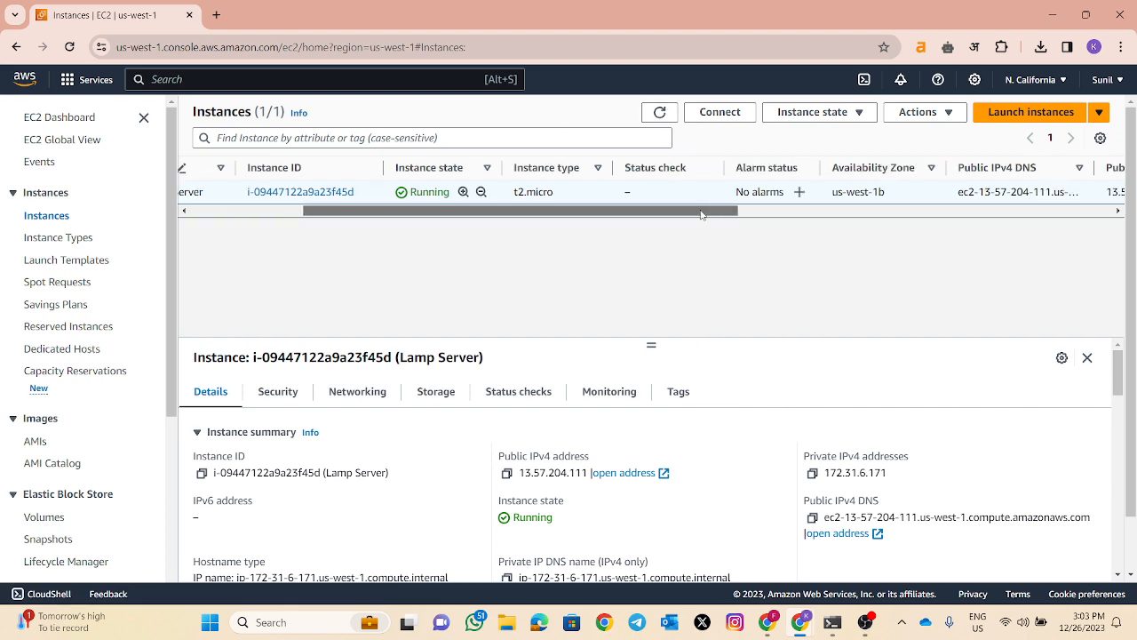
left_click(720, 112)
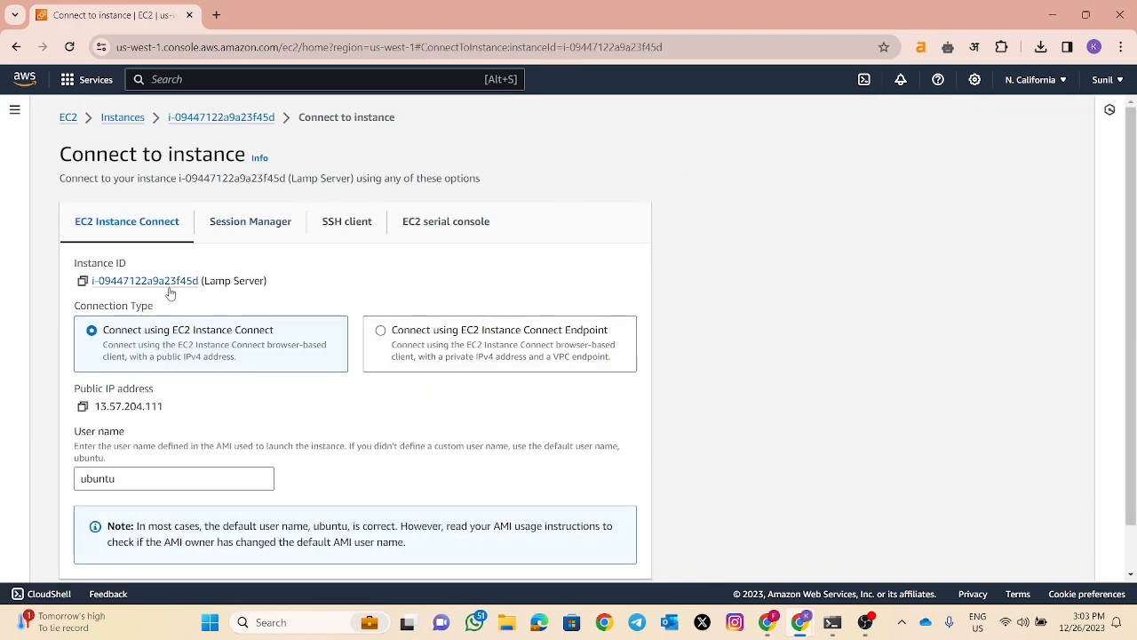
scroll(169, 302, "down", 1)
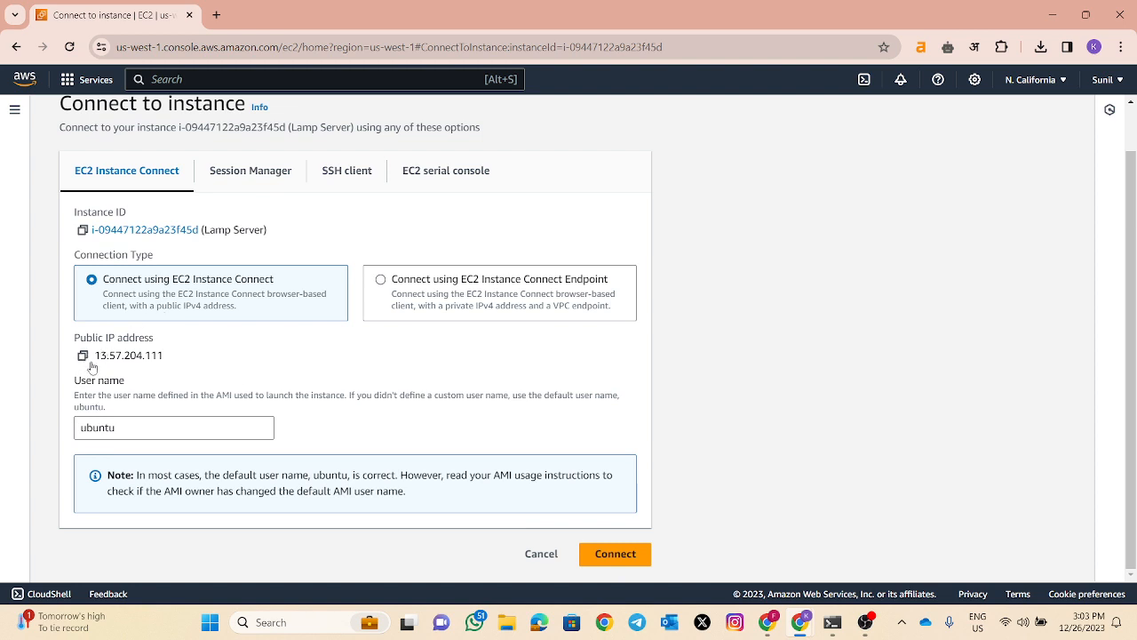
left_click(84, 356)
Connect to Lamp Server through EC2 Instance Connect as the ubuntu user and bring up its browser-based terminal
left_click(621, 549)
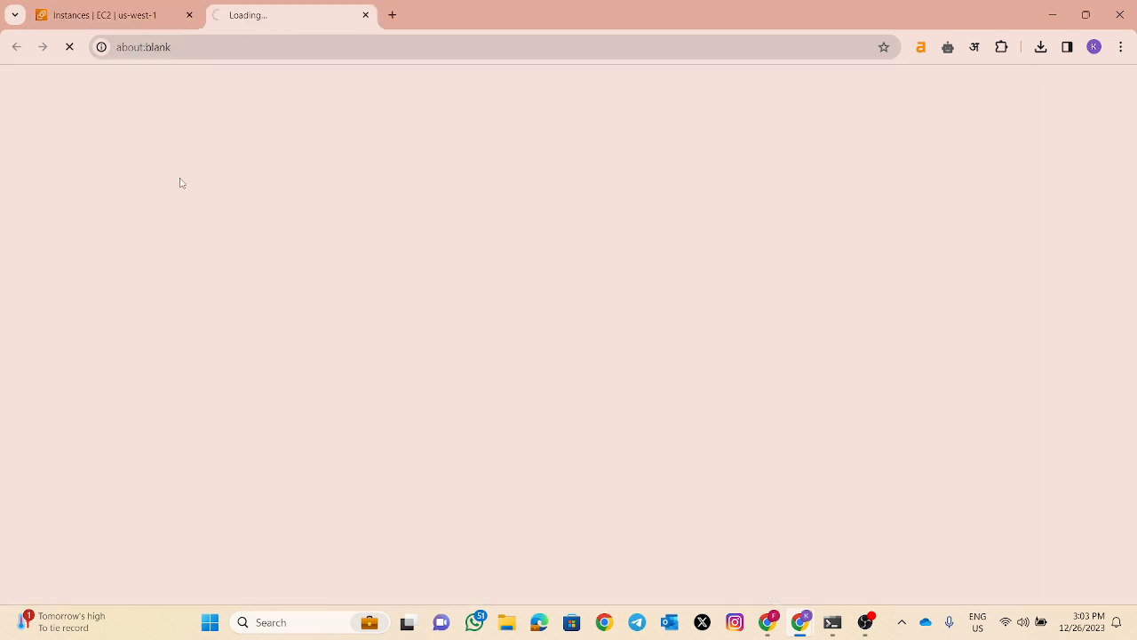
left_click(124, 16)
left_click(315, 18)
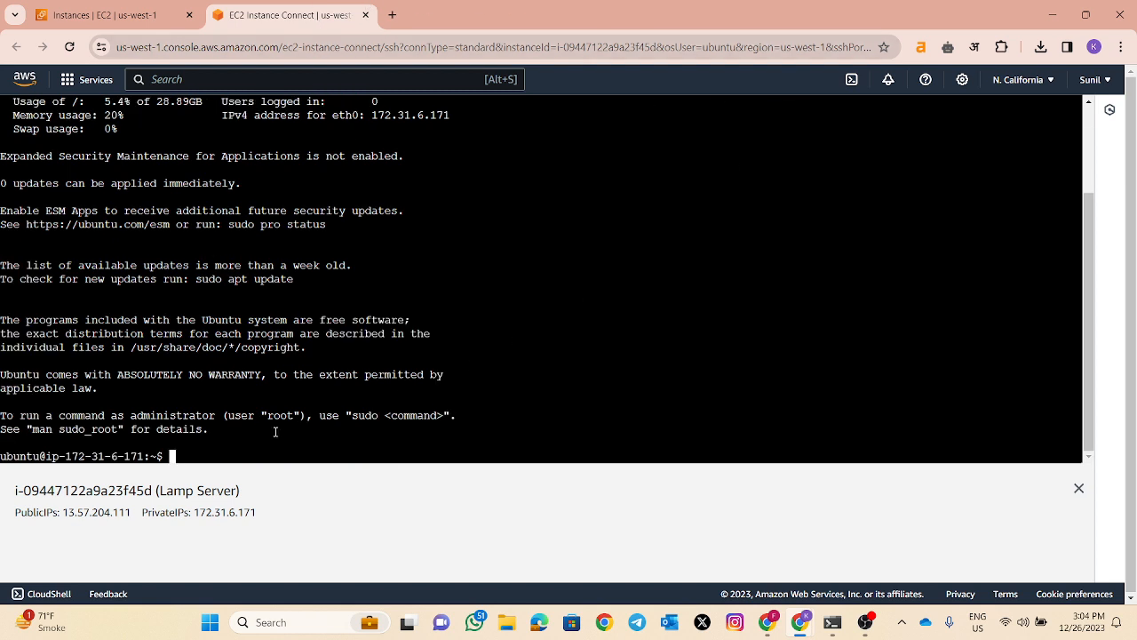
Add a few blank prompt lines in the instance terminal and try to switch to the root user with "sudu su"
key("Return")
key("Return")
key("Return")
type("sud")
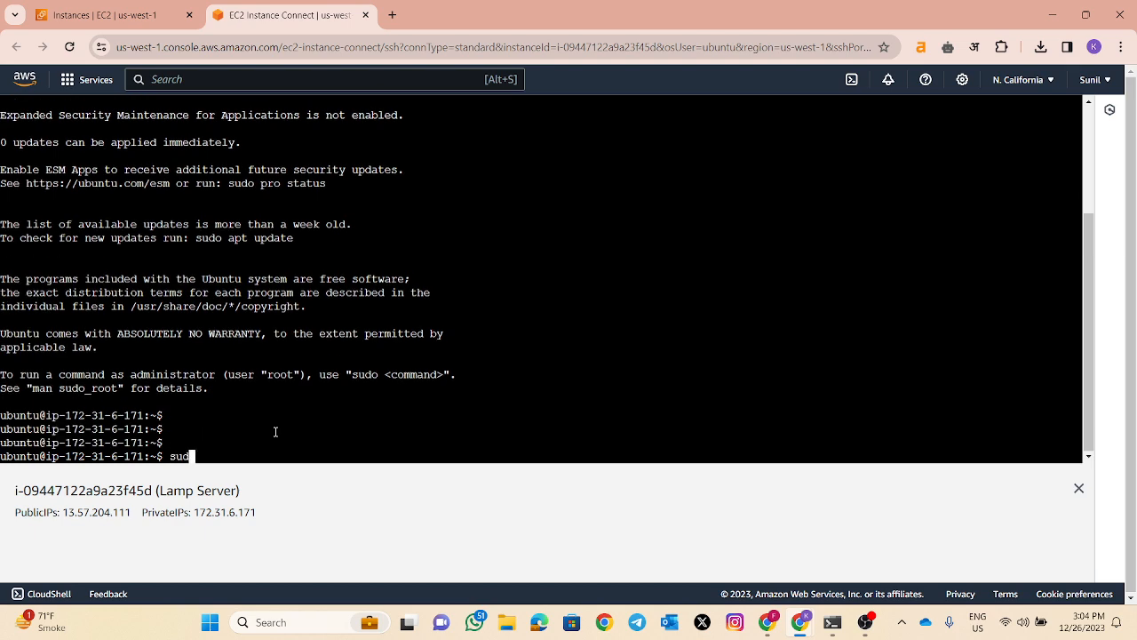
type("u su")
key("Return")
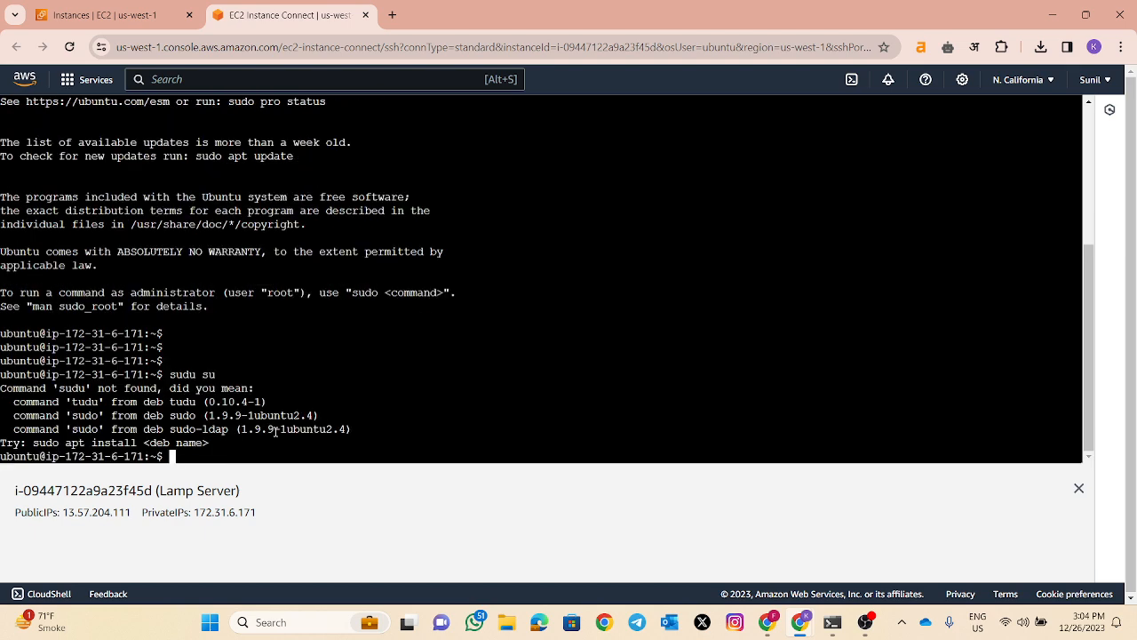
Correct the mistyped command to "sudo su" to become root, and list the current directory with "ls"
key("Up")
key("BackSpace")
key("BackSpace")
key("BackSpace")
key("BackSpace")
type("o su")
key("Return")
type("ls")
key("Return")
key("Return")
key("Return")
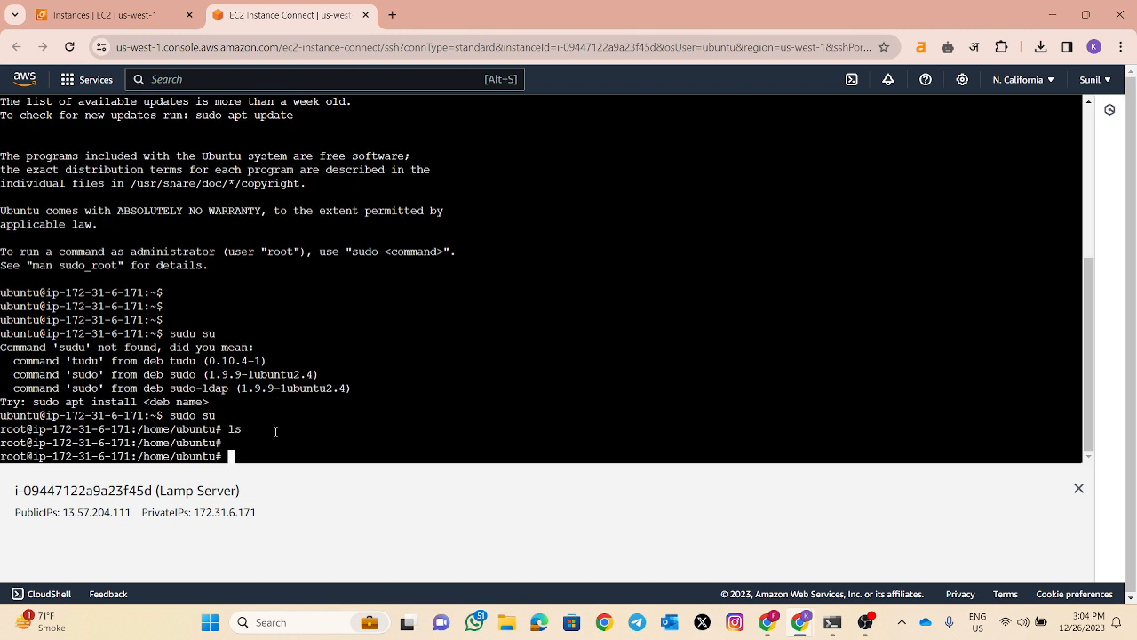
Change to root's home directory with "cd" in the browser-based terminal and list its contents with "ls"
type("cd")
key("Return")
key("Return")
key("Return")
key("Return")
key("Return")
key("Return")
key("Return")
key("Return")
key("Return")
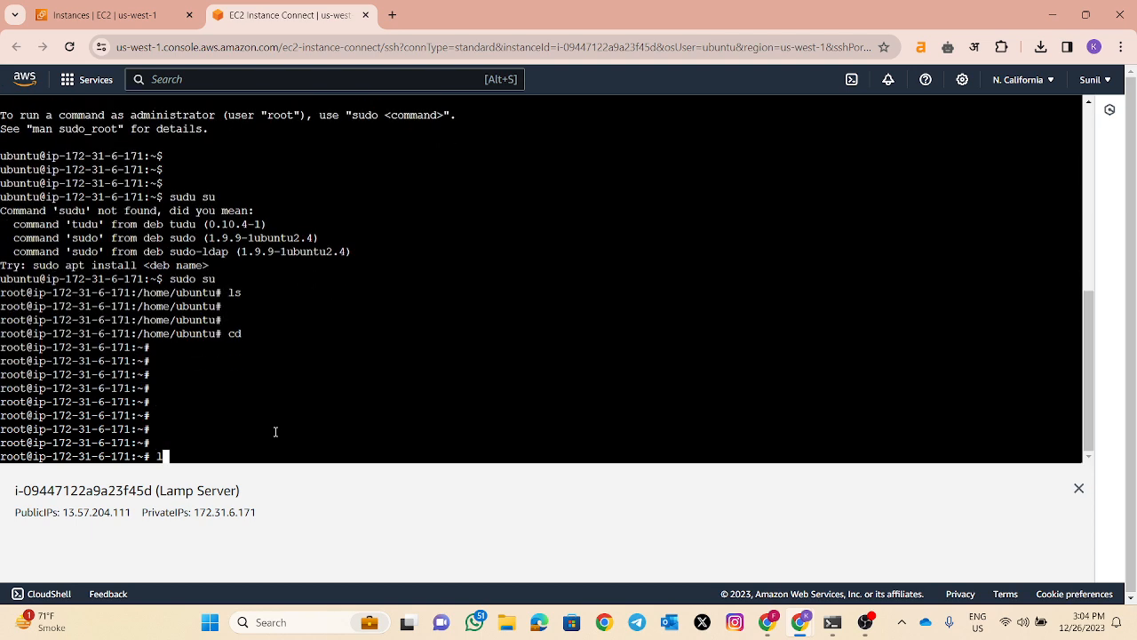
type("ls")
key("Return")
key("Return")
key("Return")
key("Return")
key("Return")
key("Return")
key("Return")
key("Return")
key("Return")
key("Return")
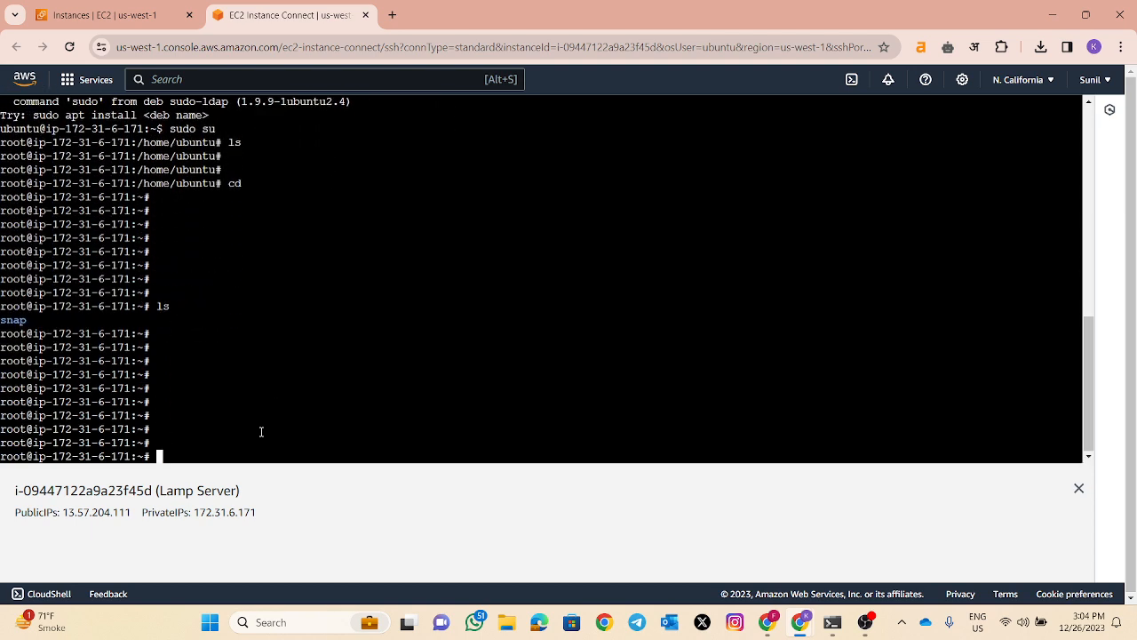
Find PuTTY through the Windows search with "put" and launch it
left_click(330, 623)
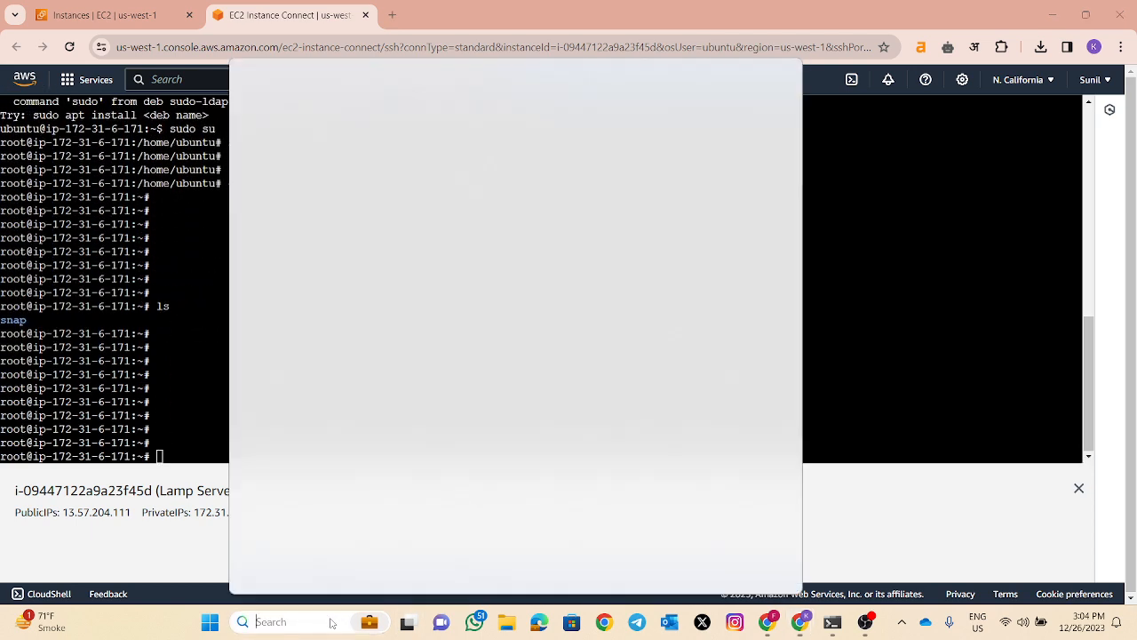
type("put")
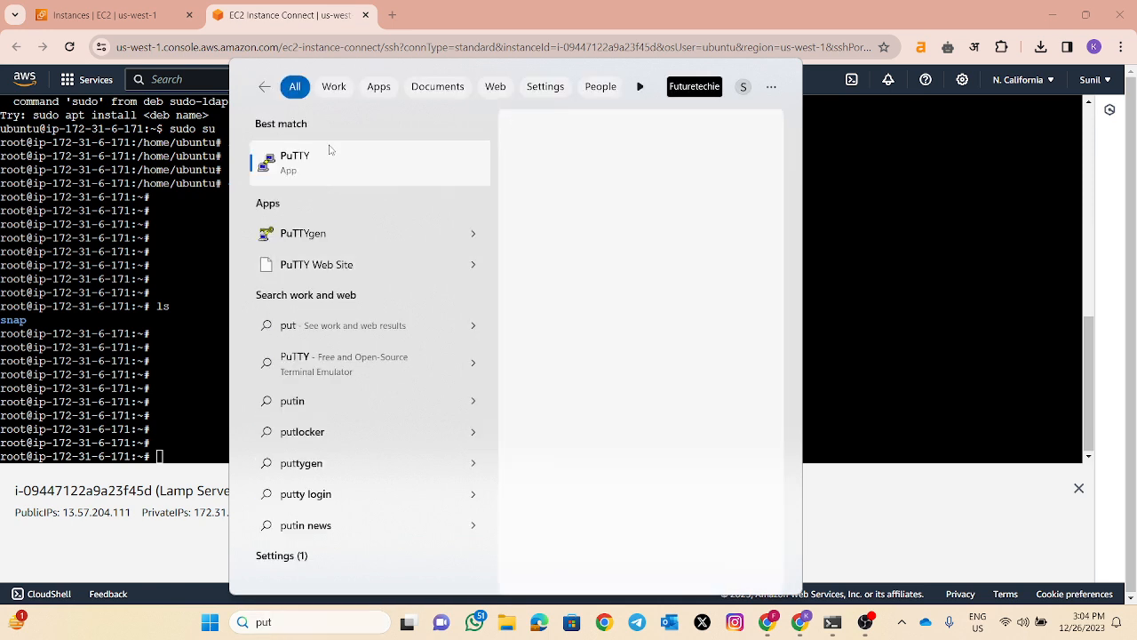
left_click(329, 149)
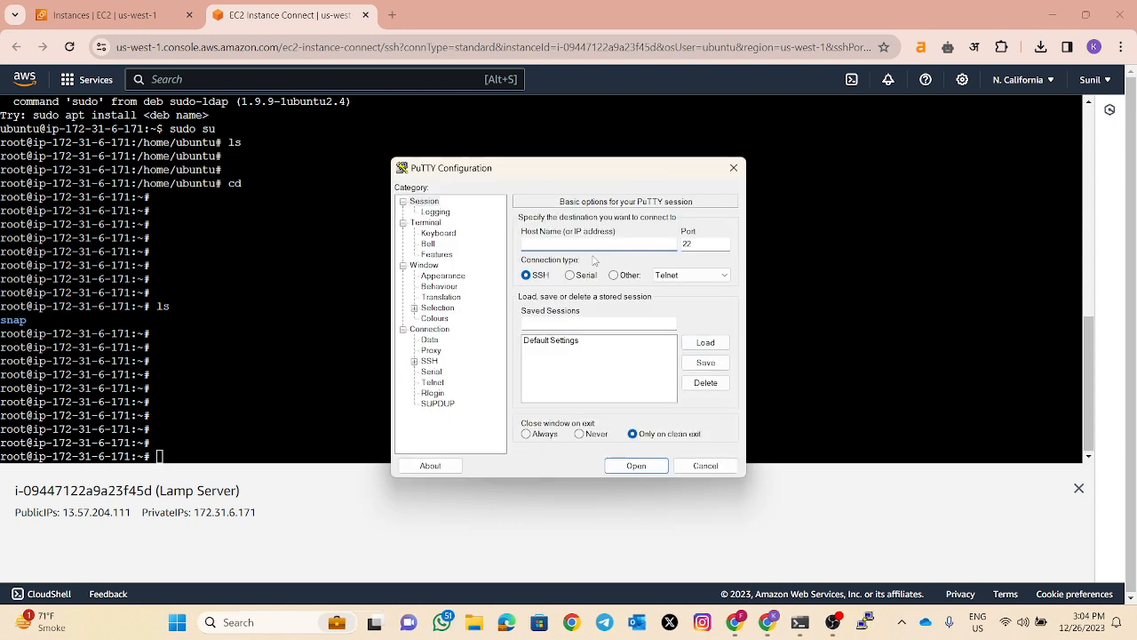
Copy Lamp Server's public IPv4 address from the EC2 console's instance details and enter it as the PuTTY session's host name
left_click(66, 4)
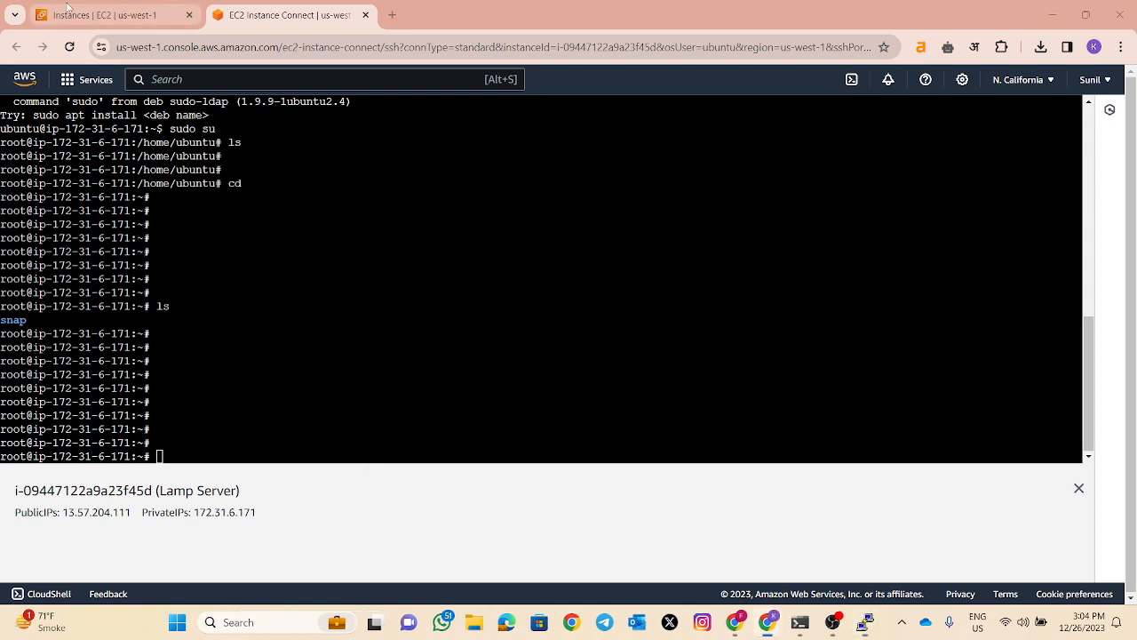
left_click(67, 11)
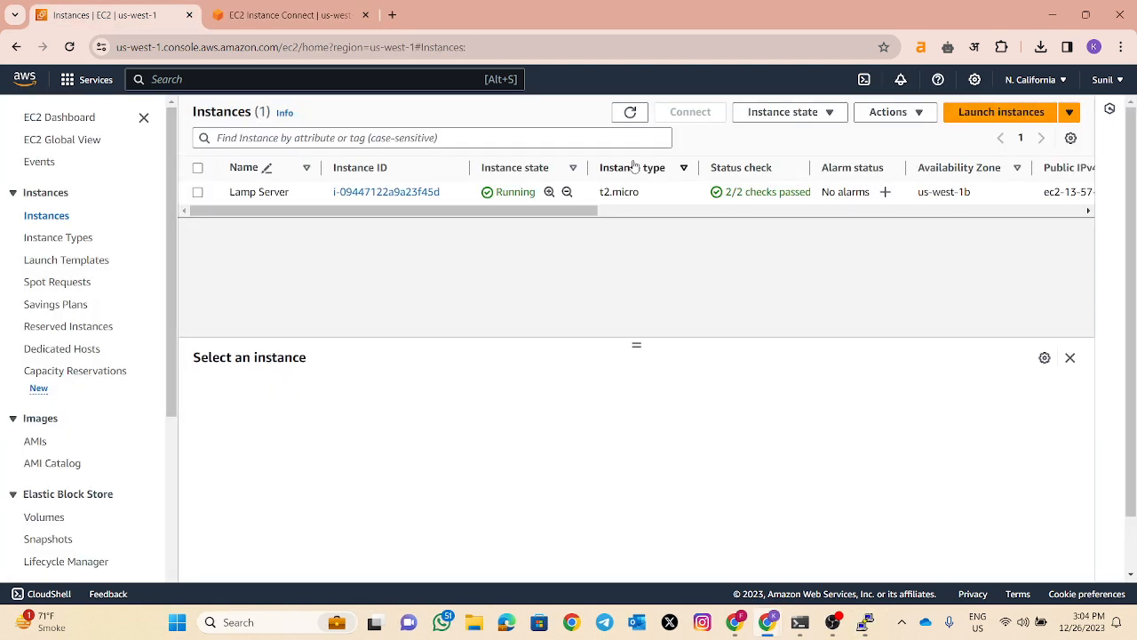
left_click(198, 168)
left_click(198, 169)
left_click(199, 168)
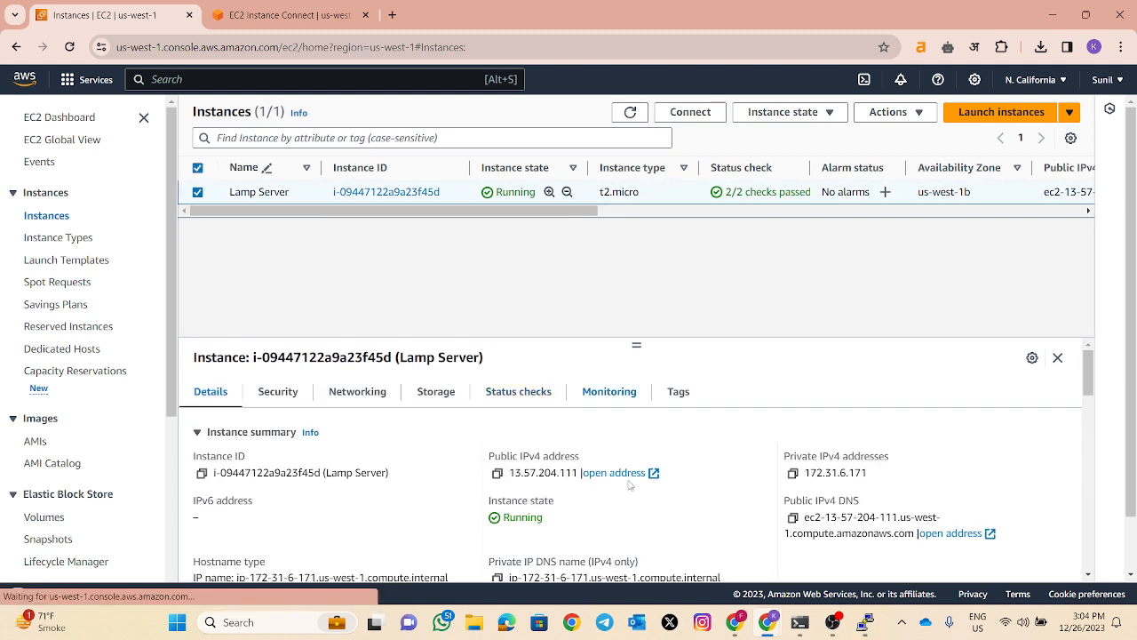
left_click(497, 473)
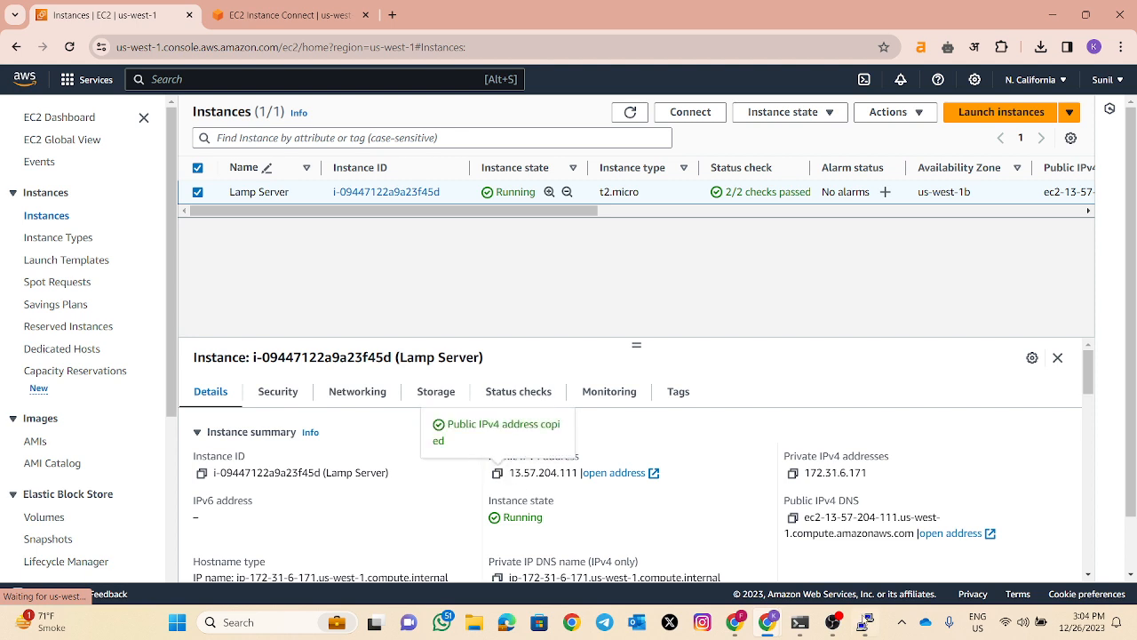
left_click(867, 624)
key("ctrl+v")
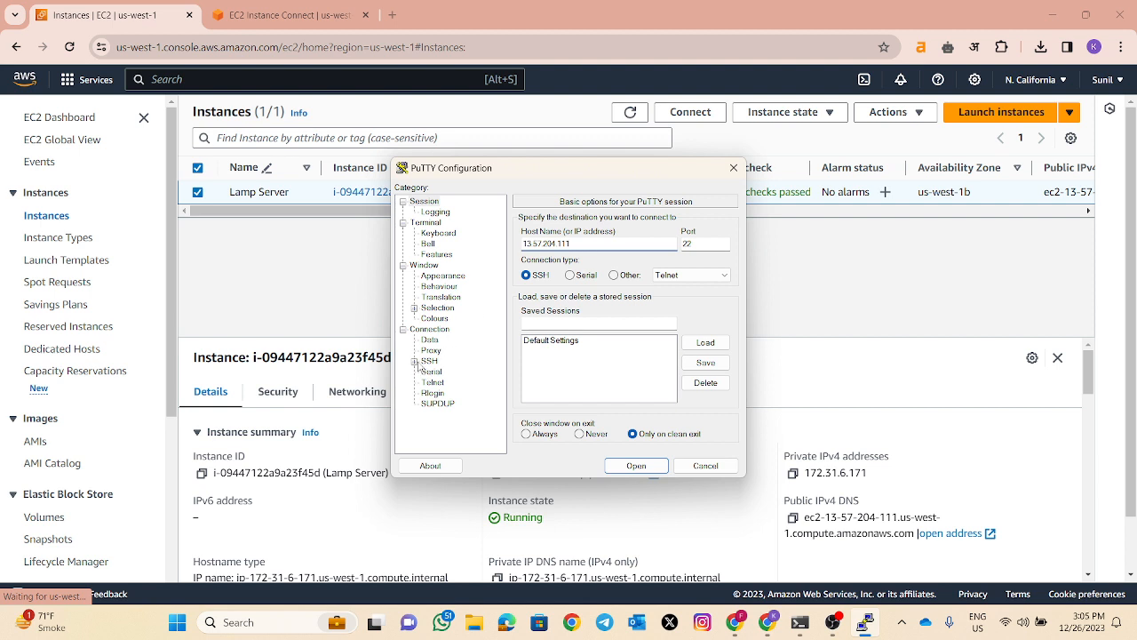
Set LampServer1 from the Downloads folder as the private key file in PuTTY's SSH authentication credentials
left_click(415, 361)
scroll(420, 366, "down", 1)
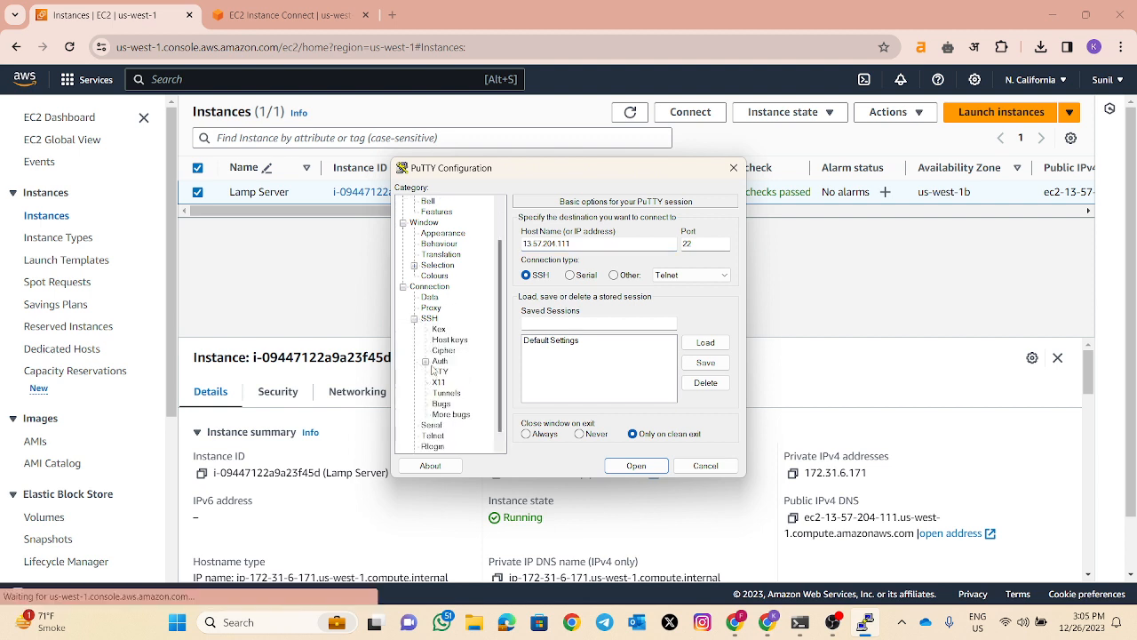
left_click(425, 361)
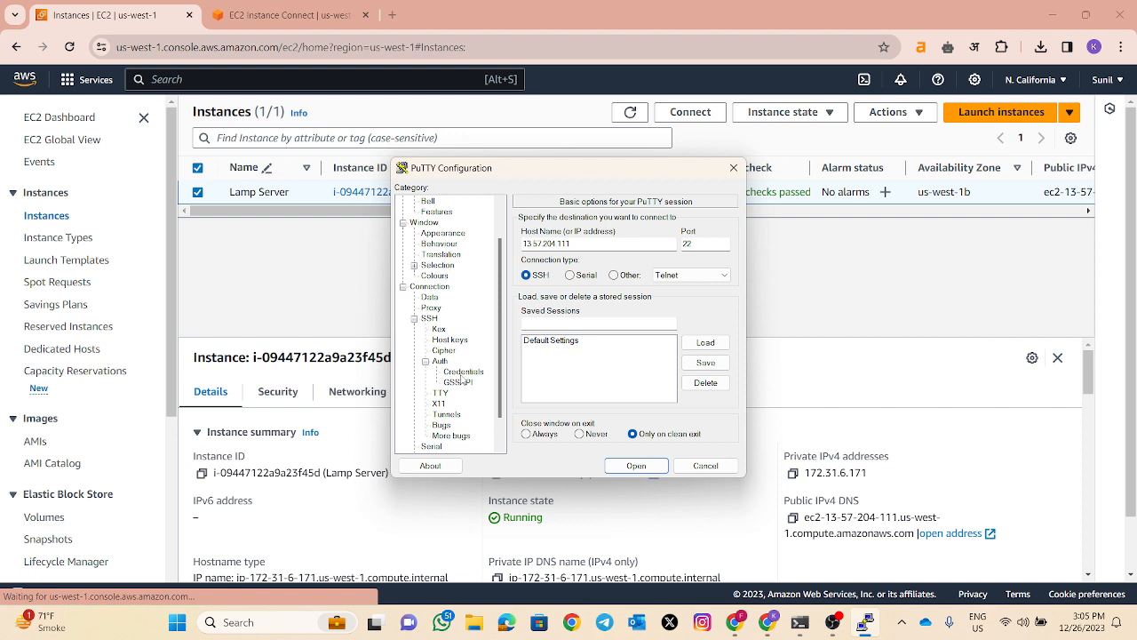
left_click(463, 374)
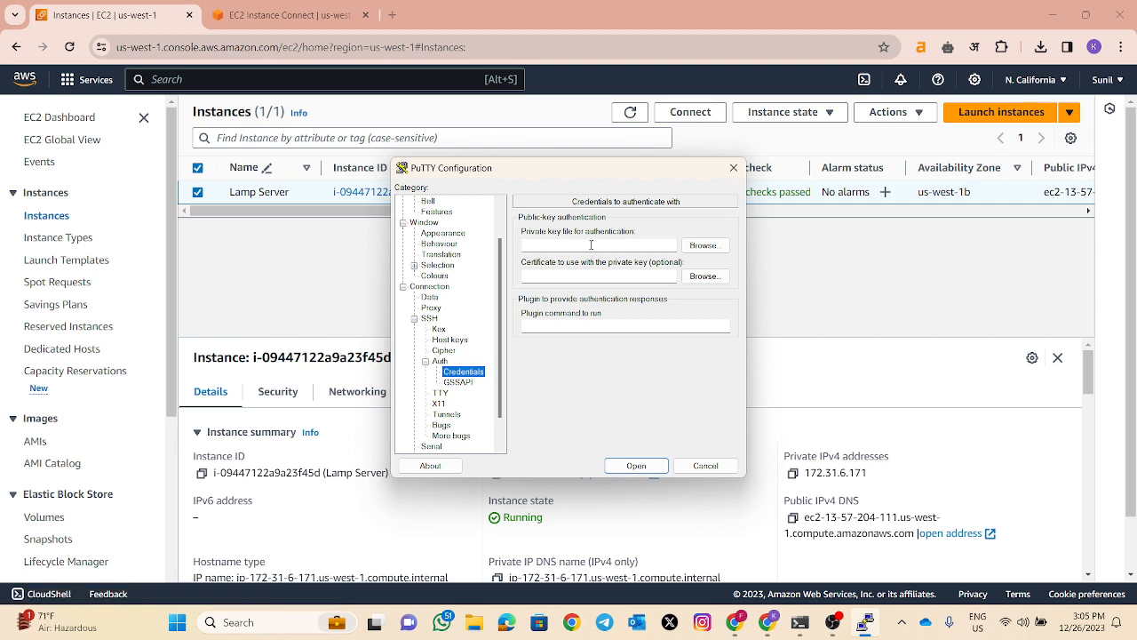
left_click(715, 249)
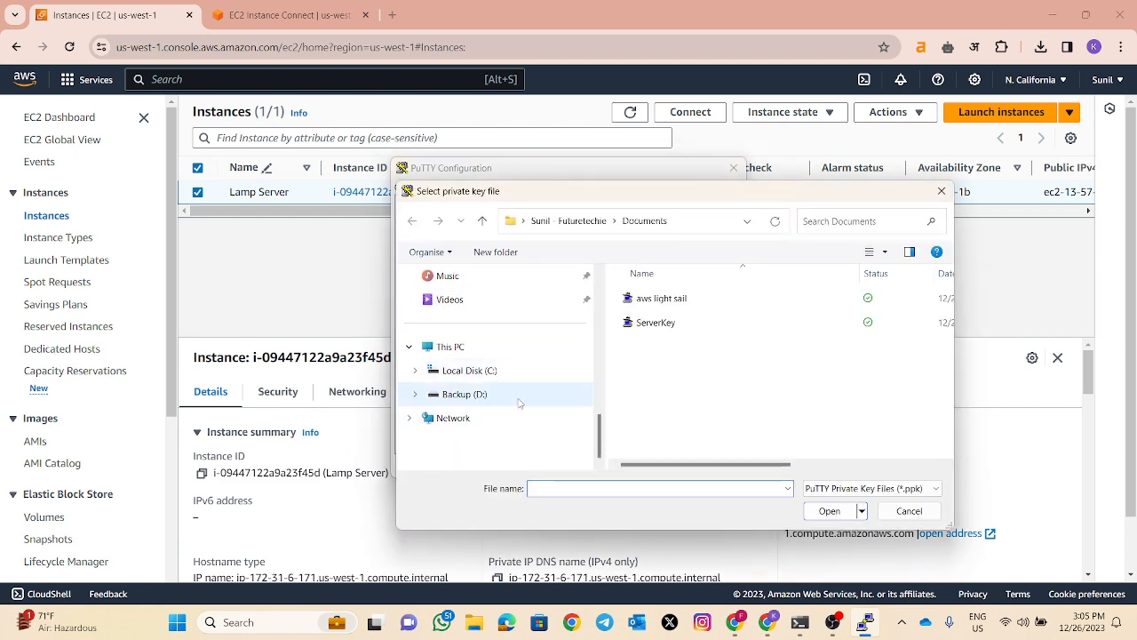
left_click(459, 348)
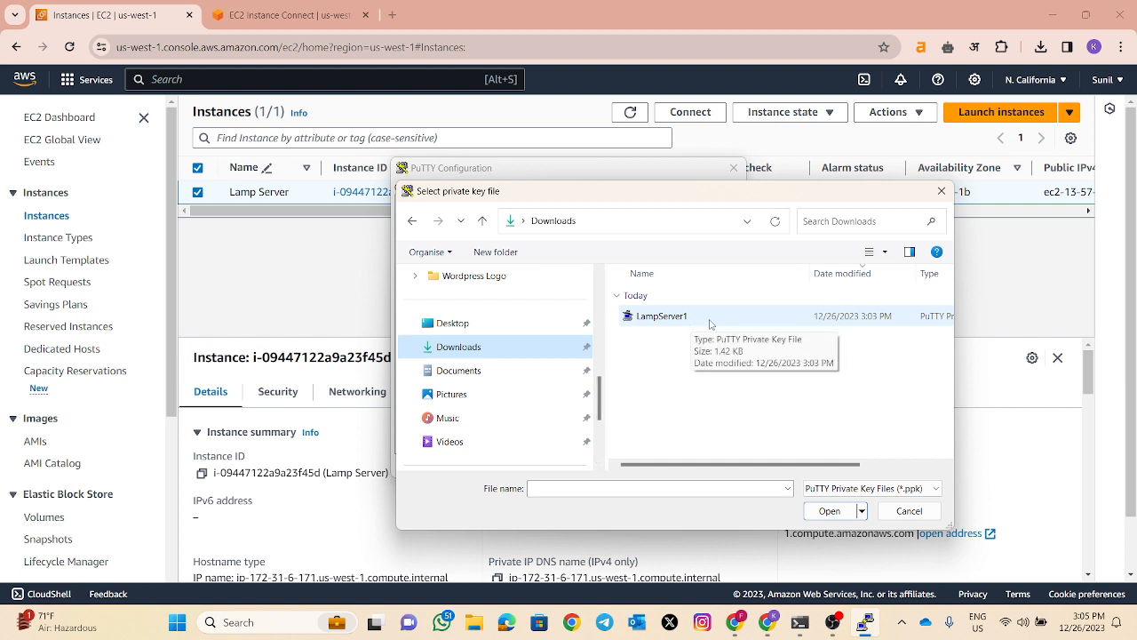
left_click(711, 320)
left_click(829, 511)
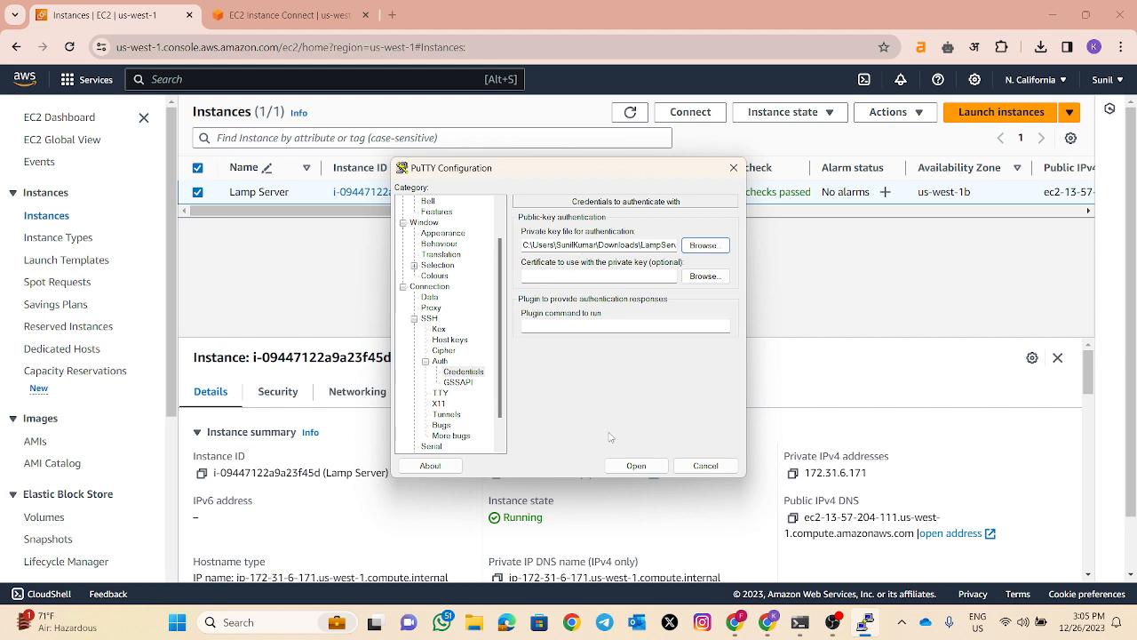
Start the PuTTY session, accept the server's host key, and log in as ubuntu
left_click(637, 466)
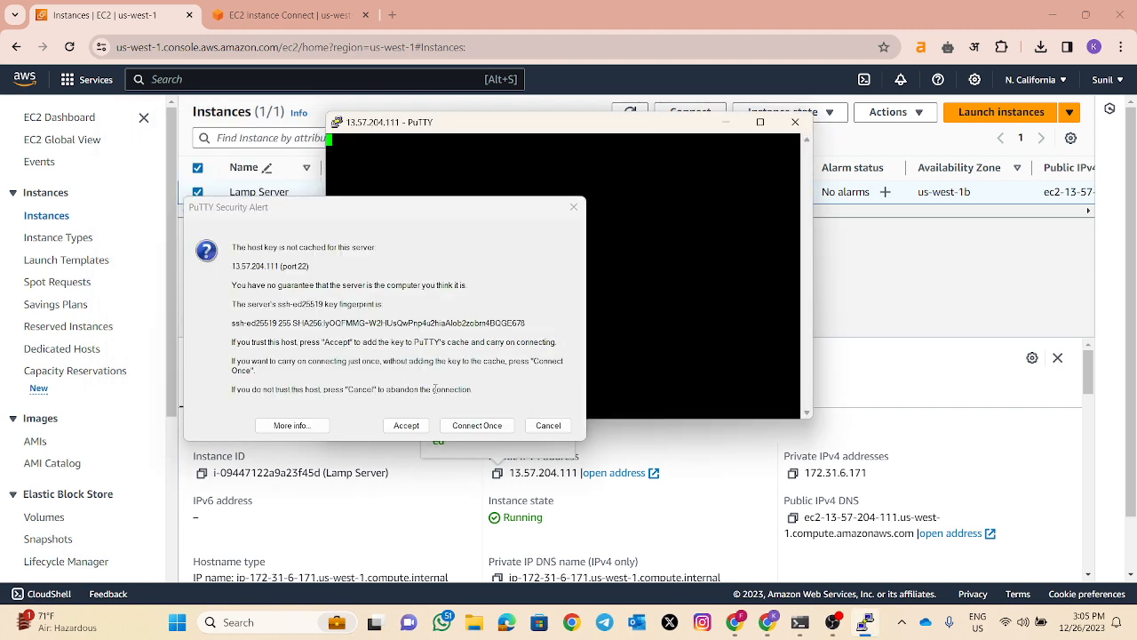
left_click(407, 424)
left_click_drag(493, 131, 622, 135)
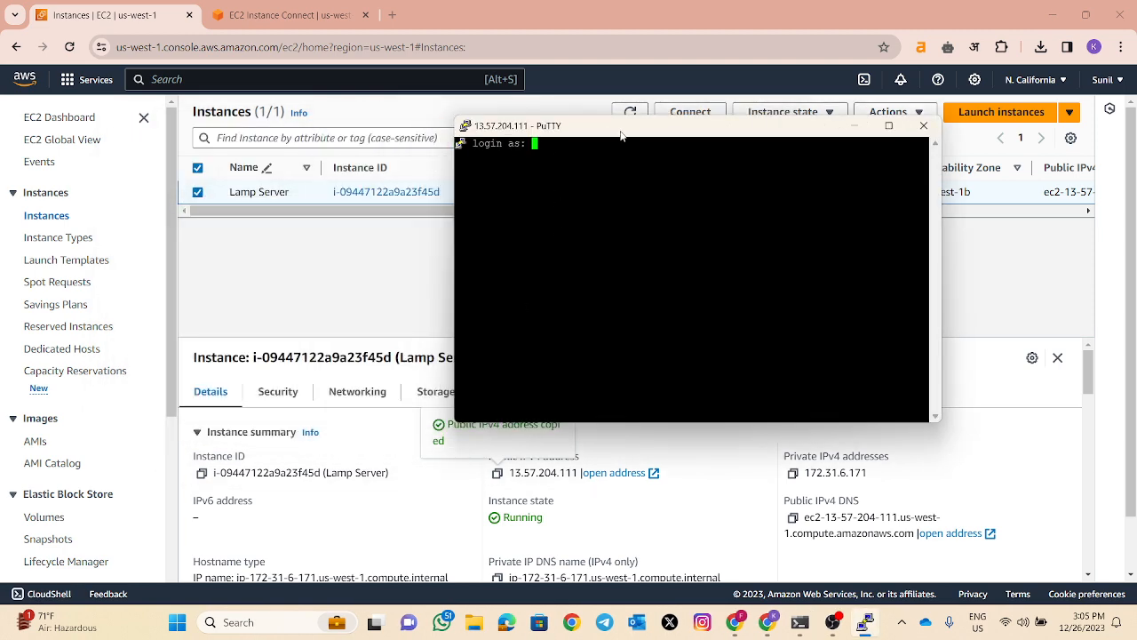
type("ubuntu")
key("Return")
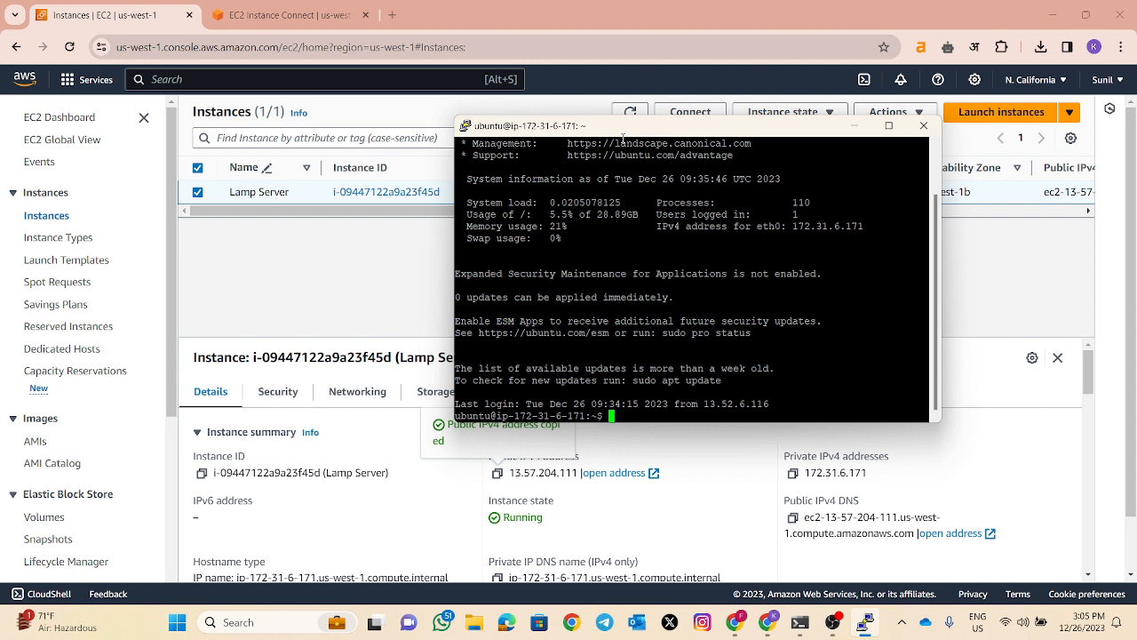
Become root in the PuTTY session with "sudo su" and list the current directory with "ls"
type("sudo su")
key("Return")
type("ls")
key("Return")
key("Return")
key("Return")
key("Return")
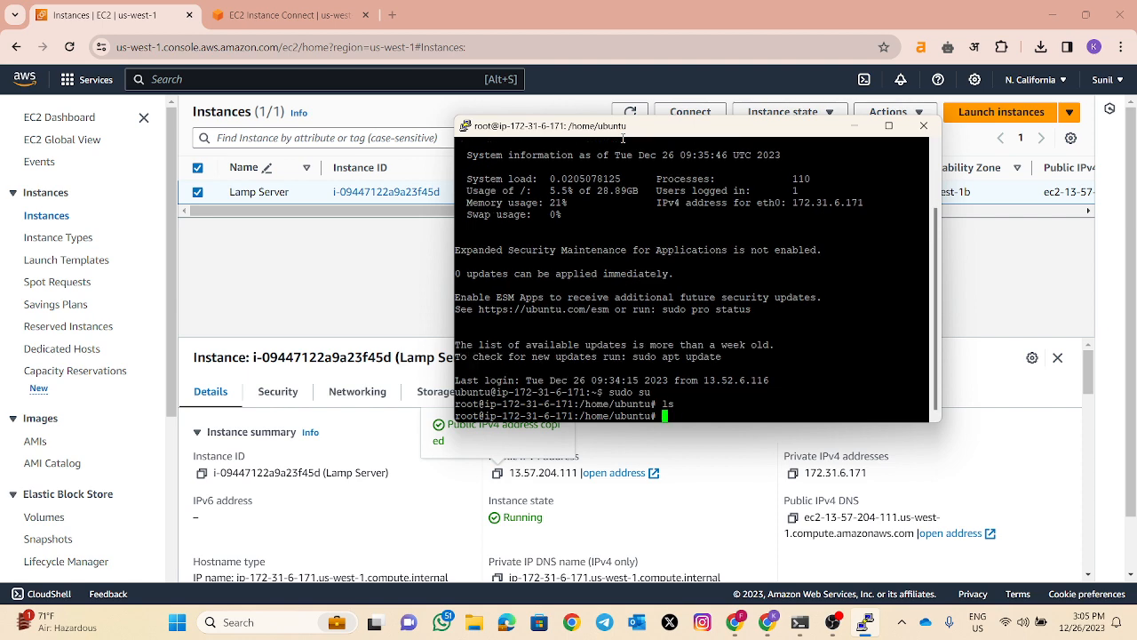
type("l")
key("BackSpace")
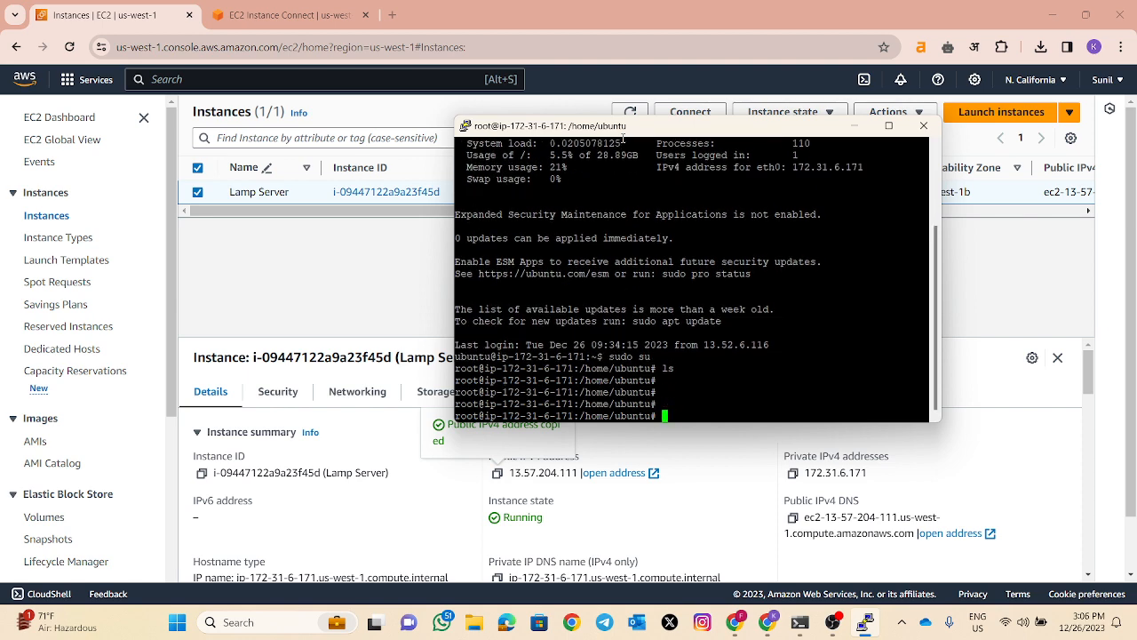
Change to root's home directory with "cd" in the PuTTY session and list its contents with "ls"
type("cd")
key("Return")
key("Return")
key("Return")
key("Return")
key("Return")
key("Return")
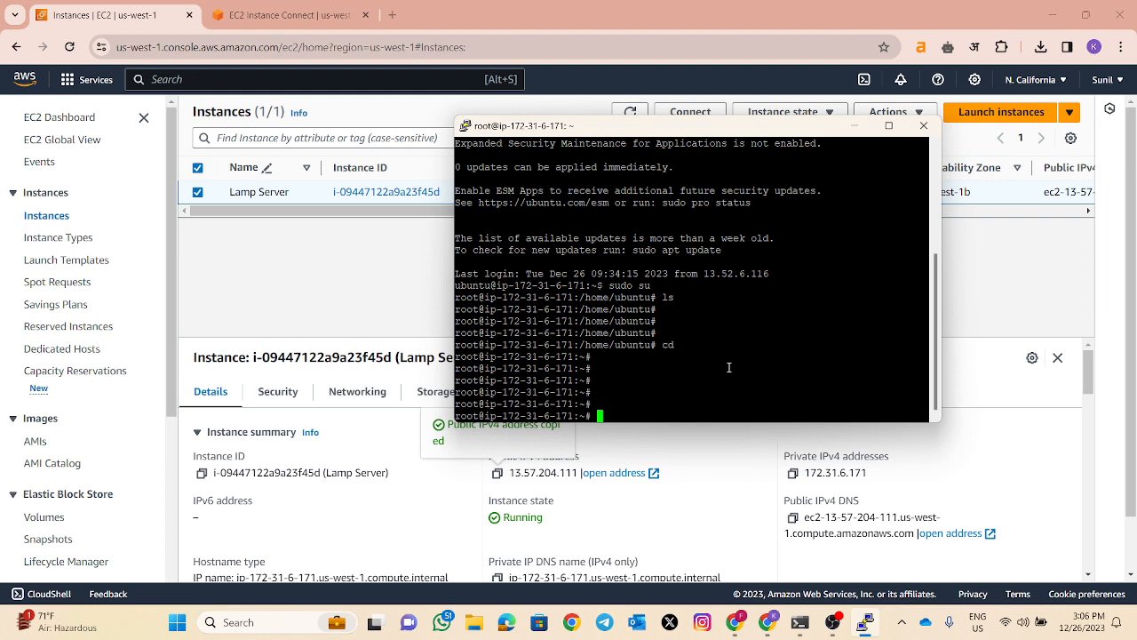
type("ls")
key("Return")
key("Return")
key("Return")
key("Return")
key("Return")
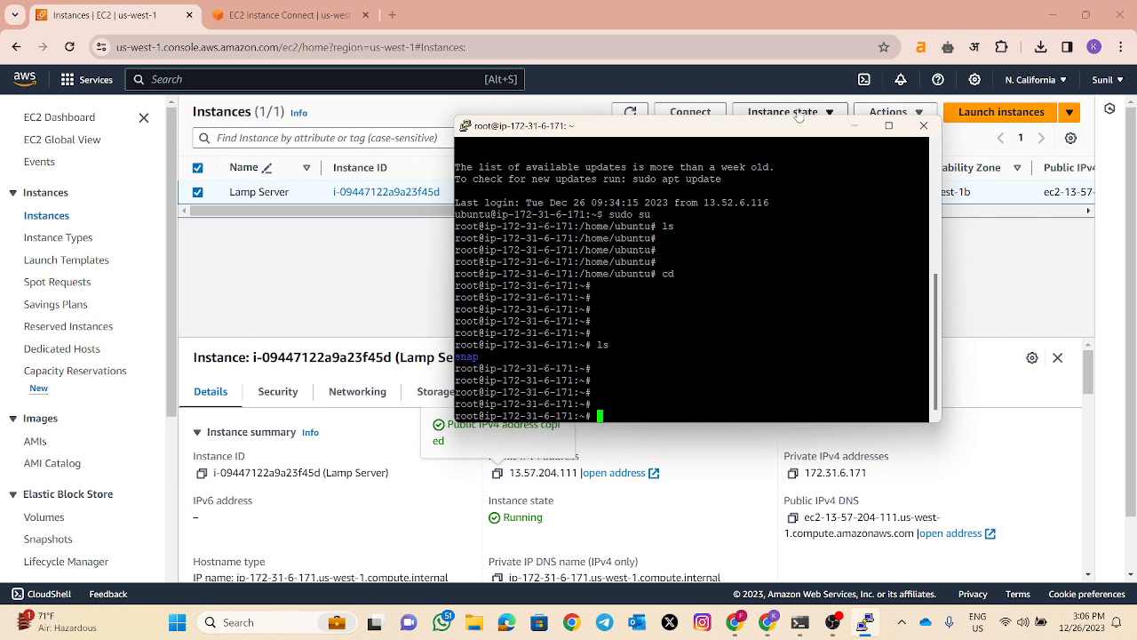
Minimize the PuTTY terminal and view Lamp Server's security details in the EC2 console
left_click(853, 125)
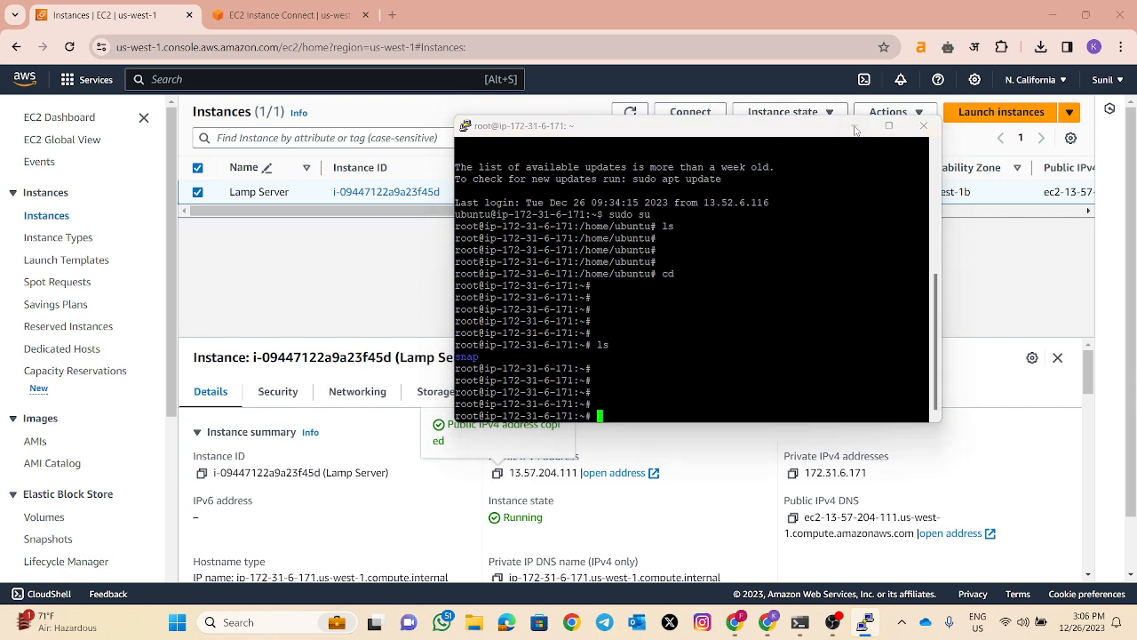
scroll(291, 374, "down", 1)
scroll(407, 448, "up", 1)
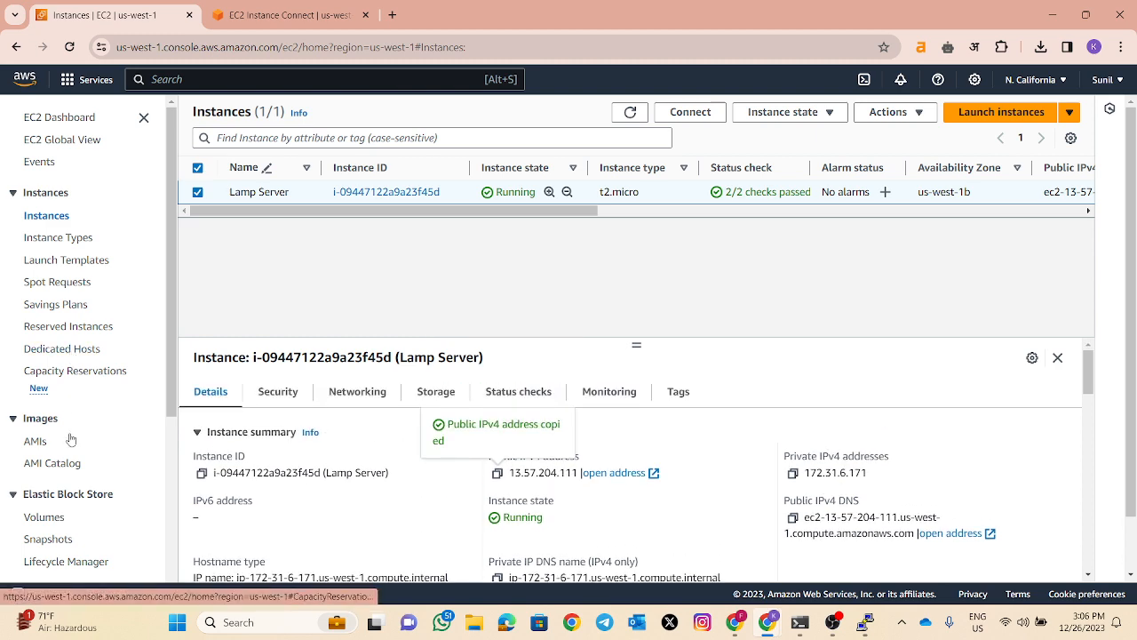
scroll(60, 529, "down", 3)
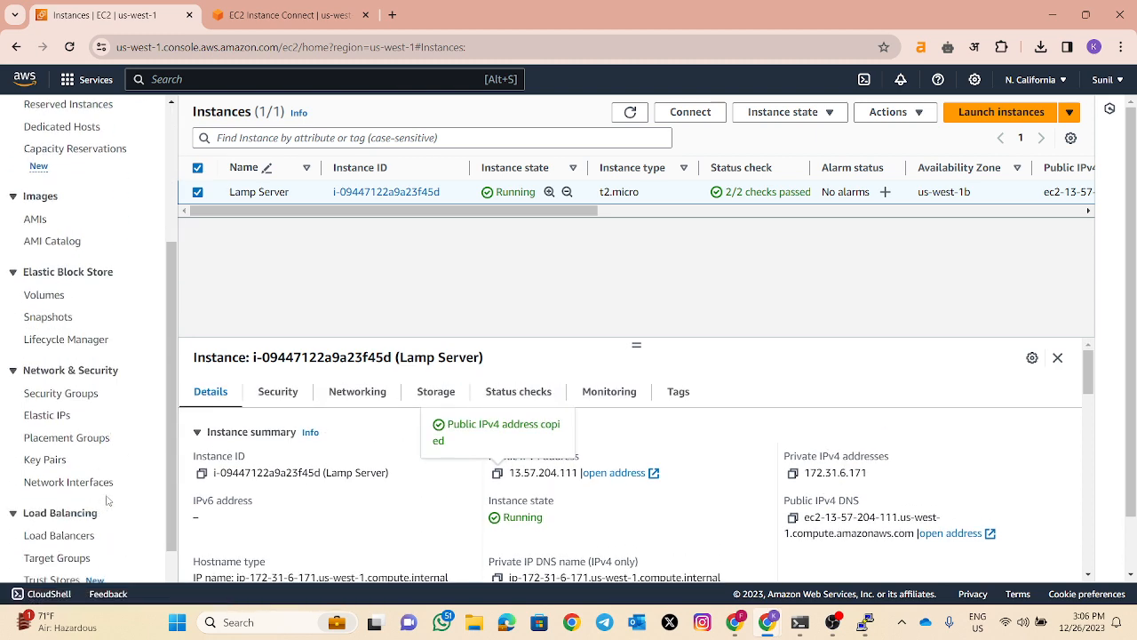
scroll(271, 494, "down", 1)
scroll(270, 494, "down", 2)
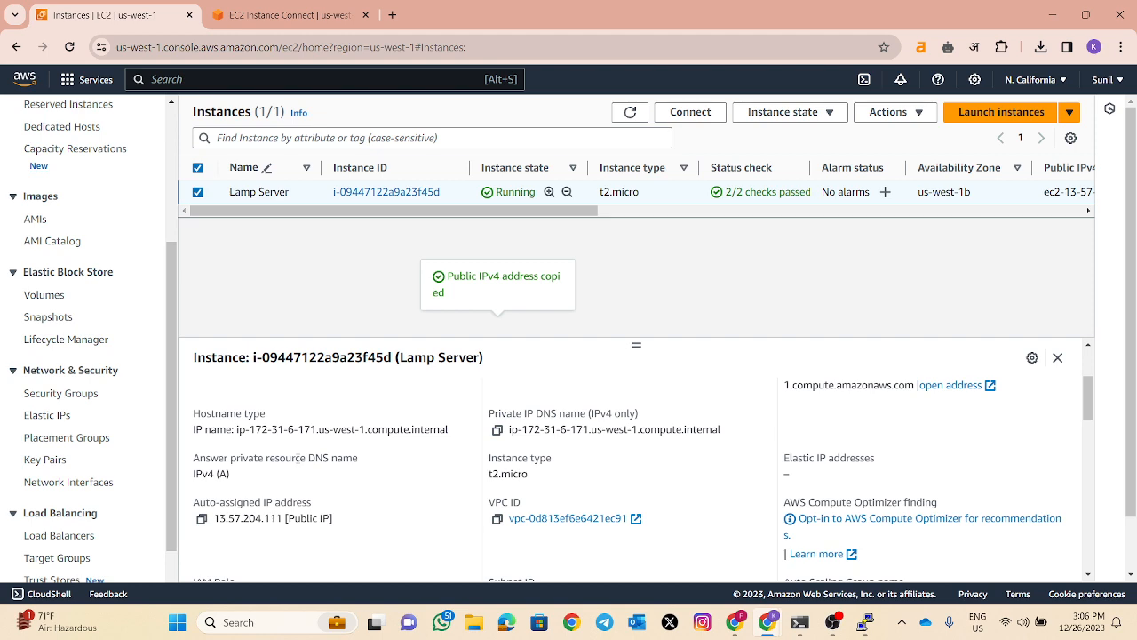
scroll(298, 457, "up", 3)
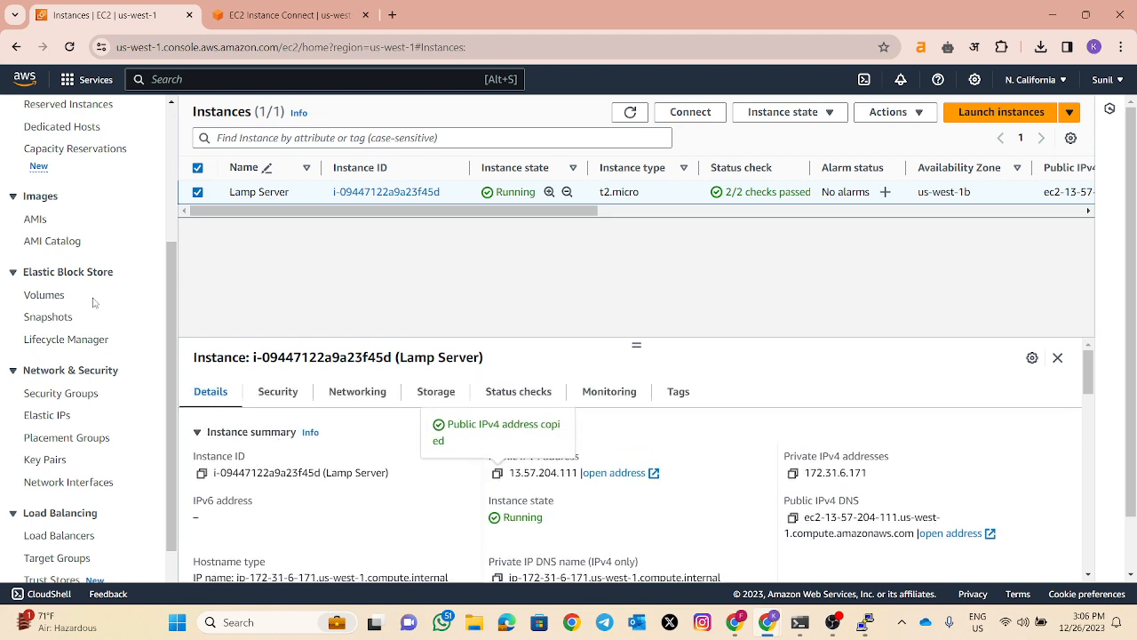
scroll(310, 462, "down", 1)
scroll(310, 461, "up", 1)
left_click(281, 395)
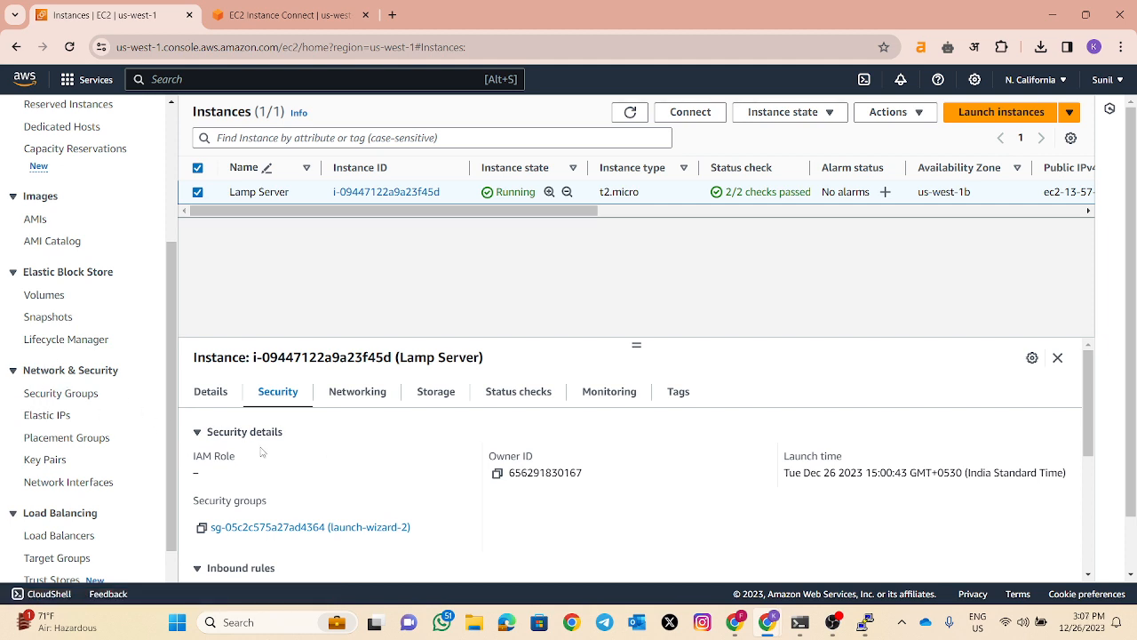
scroll(264, 453, "down", 1)
Open the launch-wizard-2 security group and examine its inbound rules, including the port range and source
left_click(67, 396)
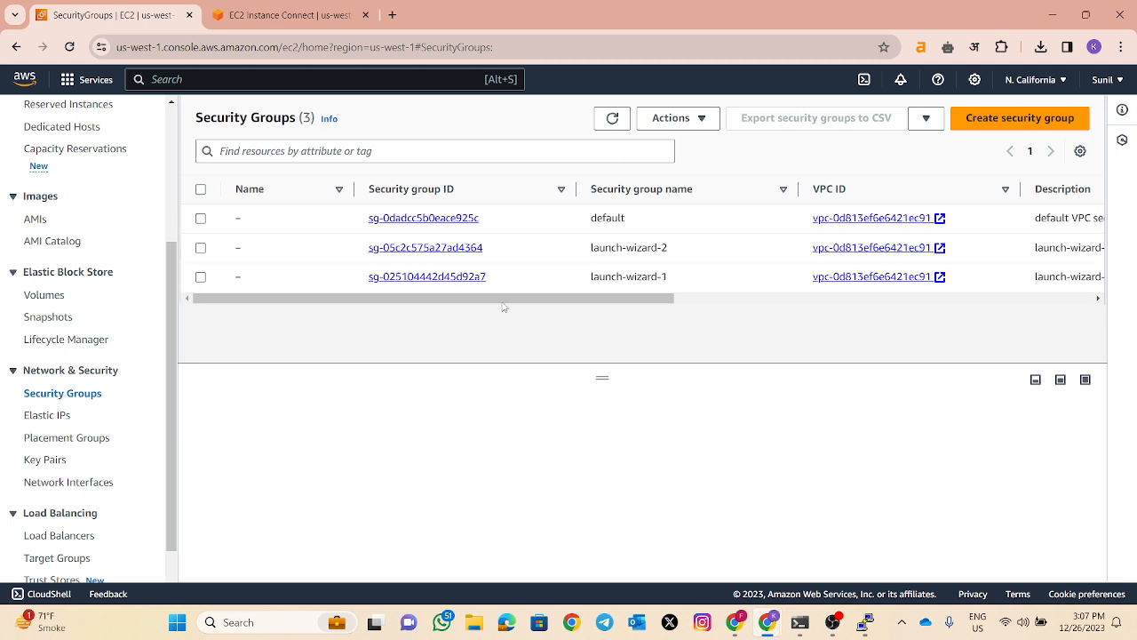
left_click_drag(524, 299, 649, 296)
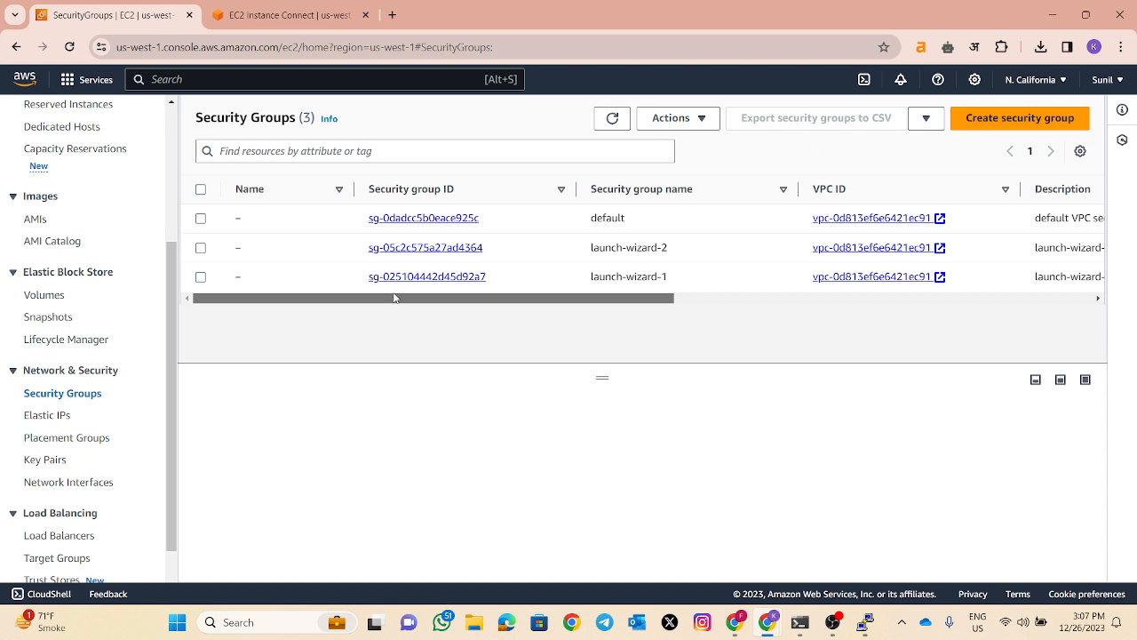
left_click(407, 249)
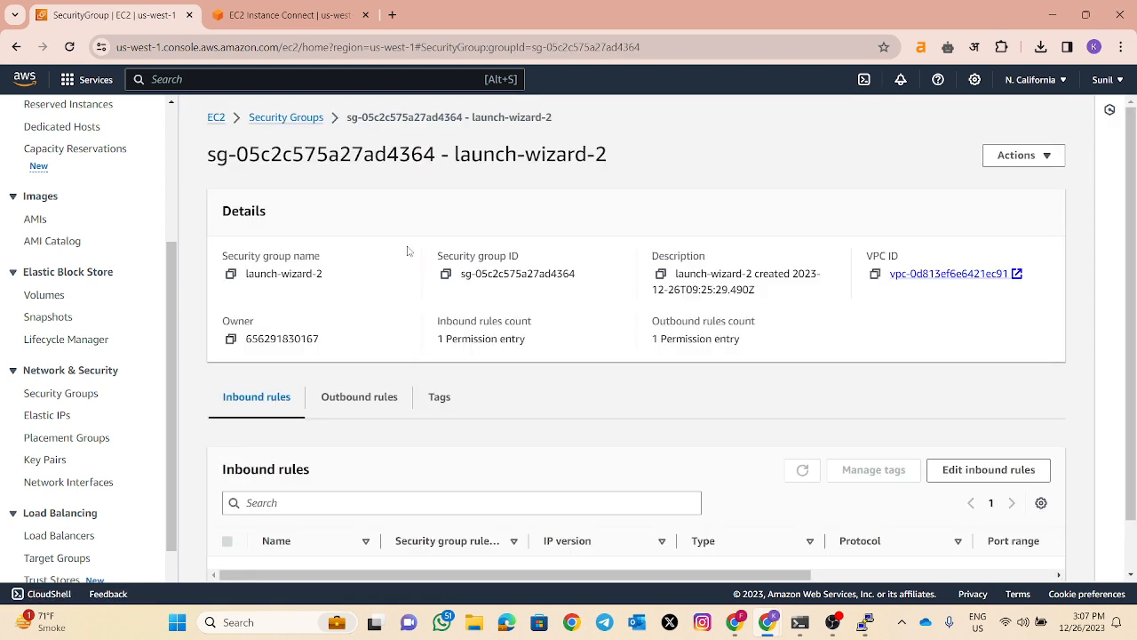
scroll(427, 294, "down", 1)
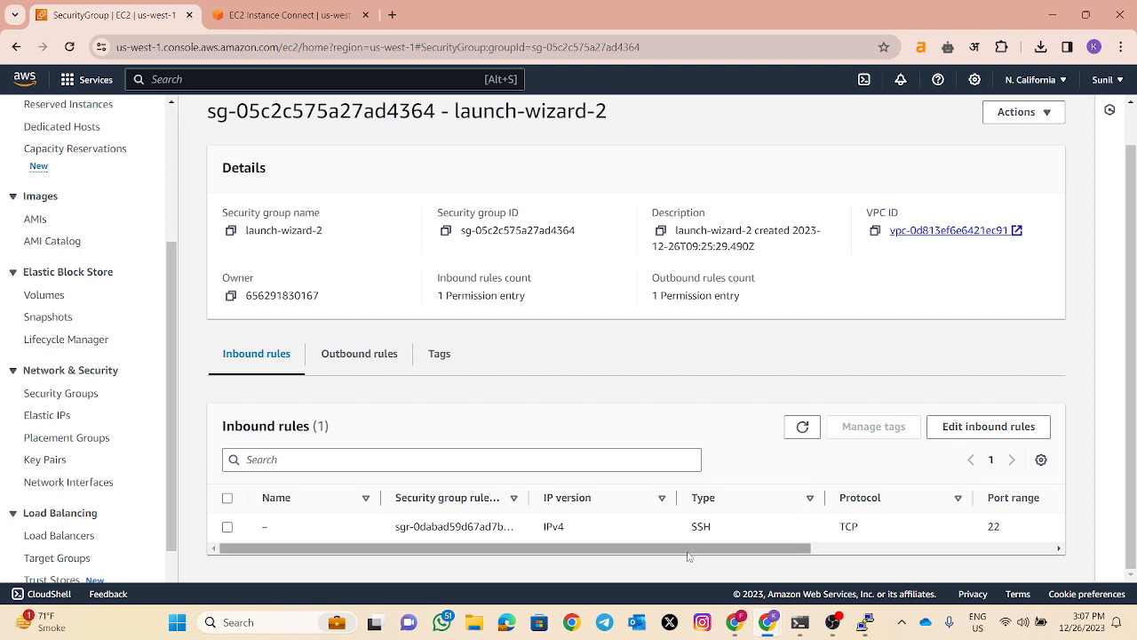
left_click_drag(689, 556, 915, 537)
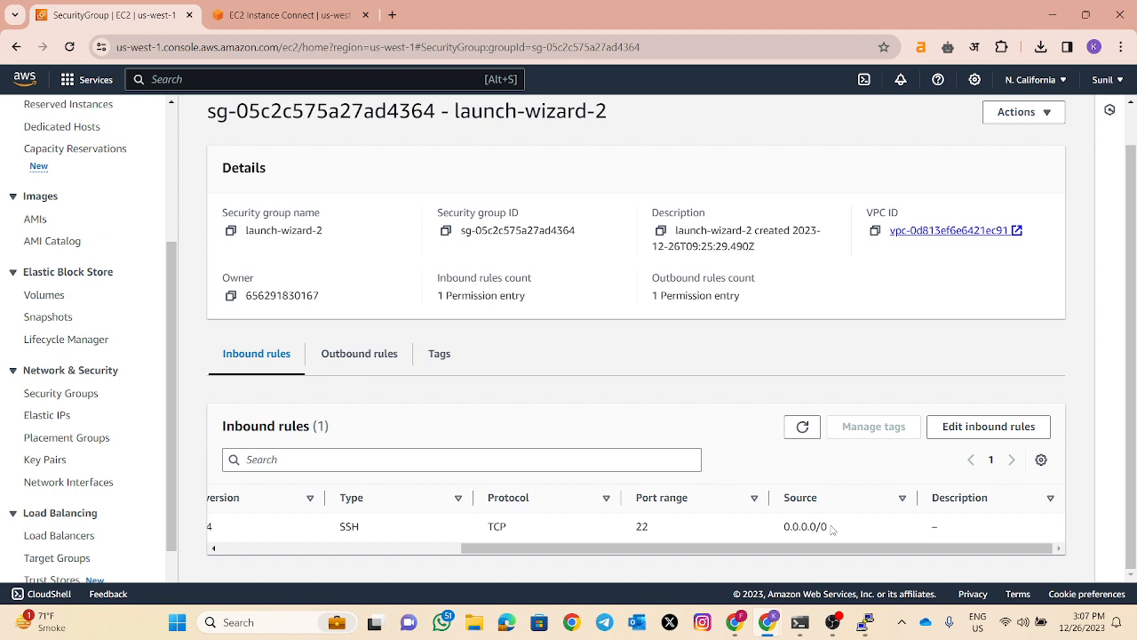
Edit launch-wizard-2's inbound rules and add an HTTP rule with source Anywhere-IPv4
left_click_drag(723, 548, 481, 558)
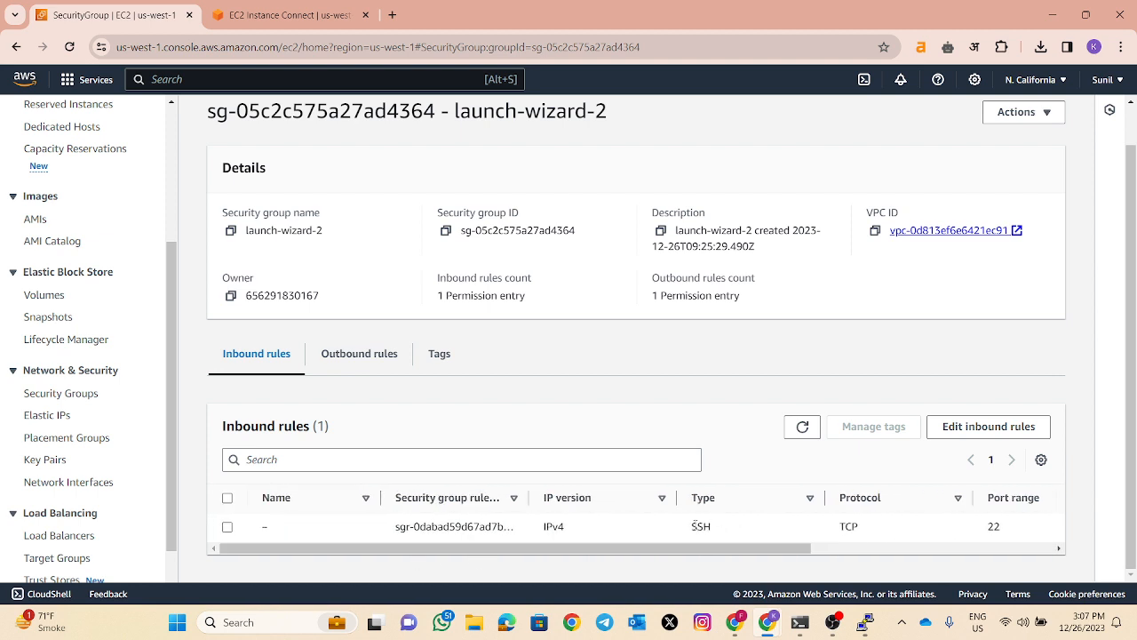
left_click(990, 432)
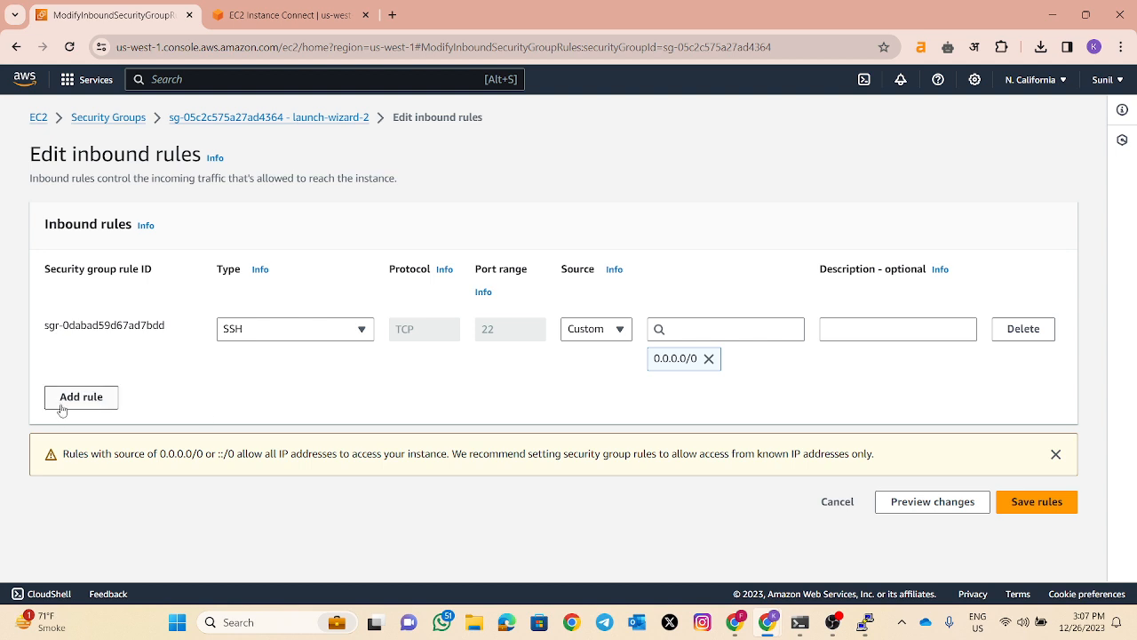
left_click(62, 402)
left_click(248, 401)
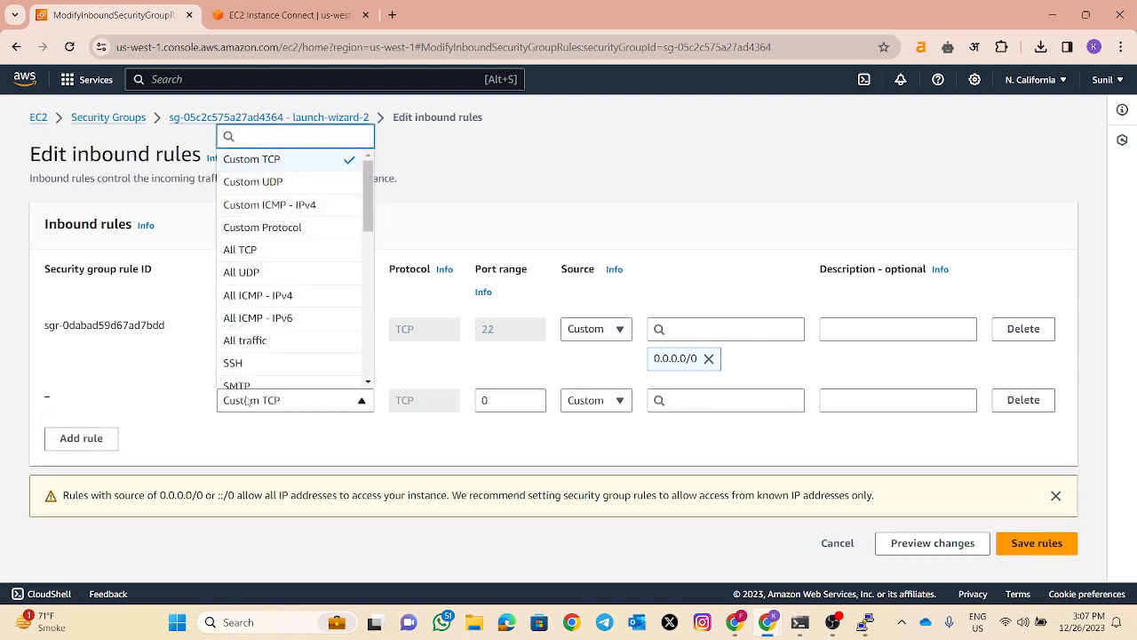
type("ht")
left_click(284, 316)
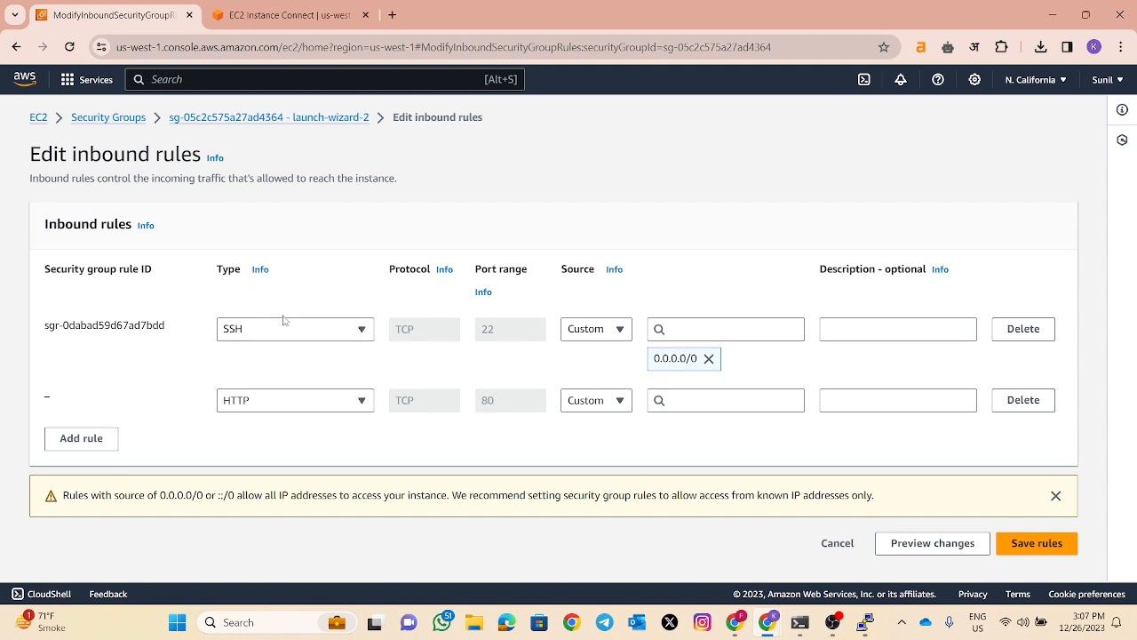
left_click(600, 402)
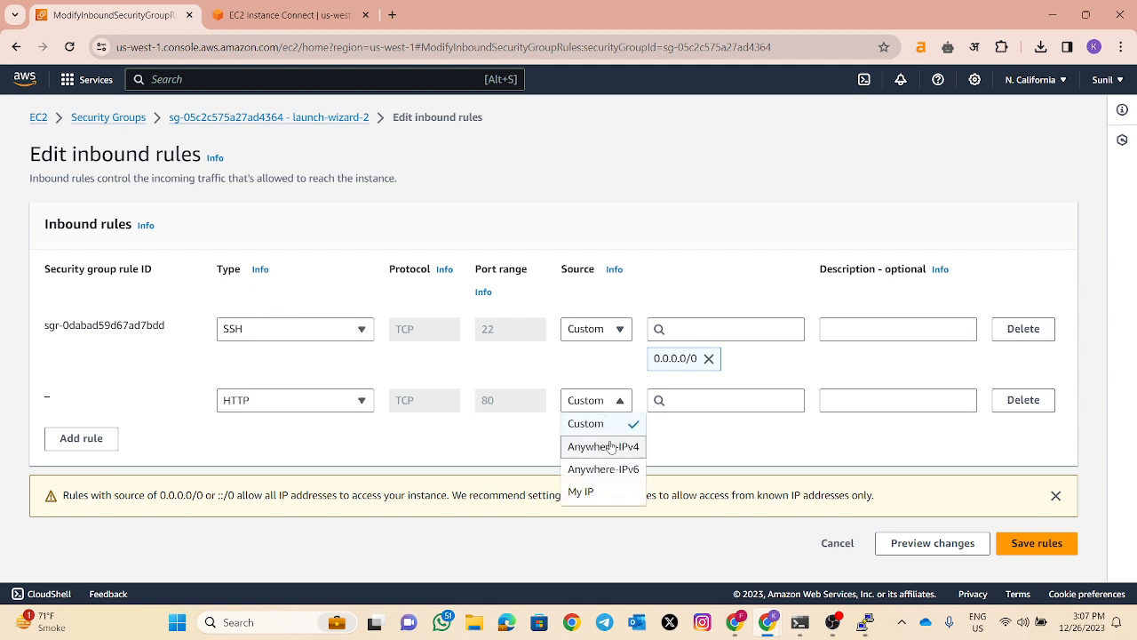
left_click(613, 447)
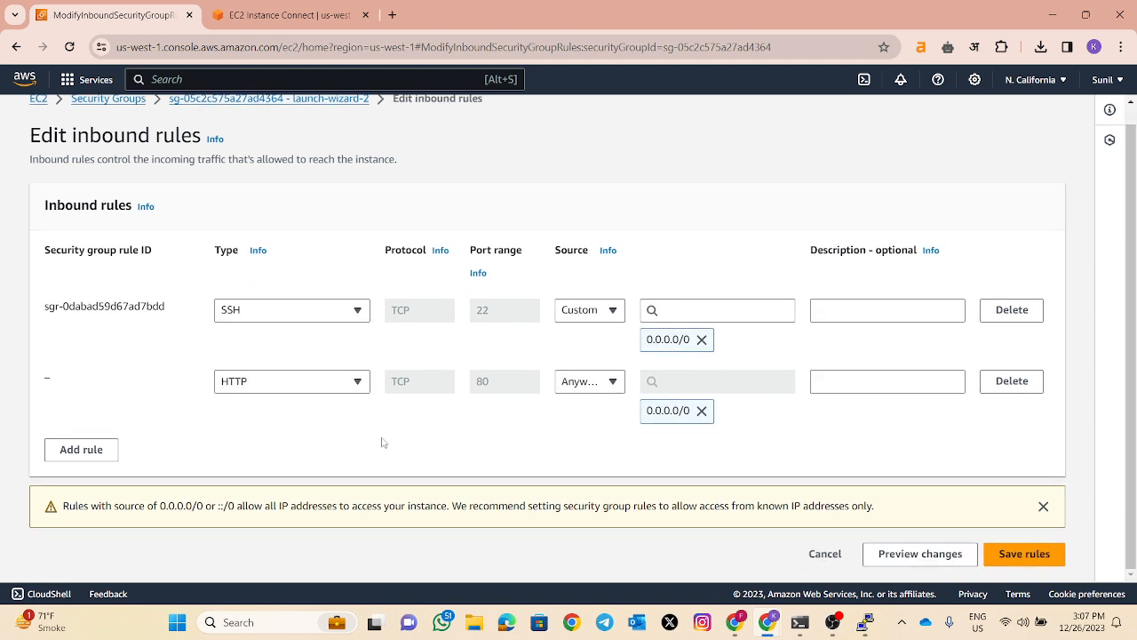
Add an HTTPS inbound rule with source Anywhere-IPv4 and save the rules
left_click(78, 449)
left_click(256, 453)
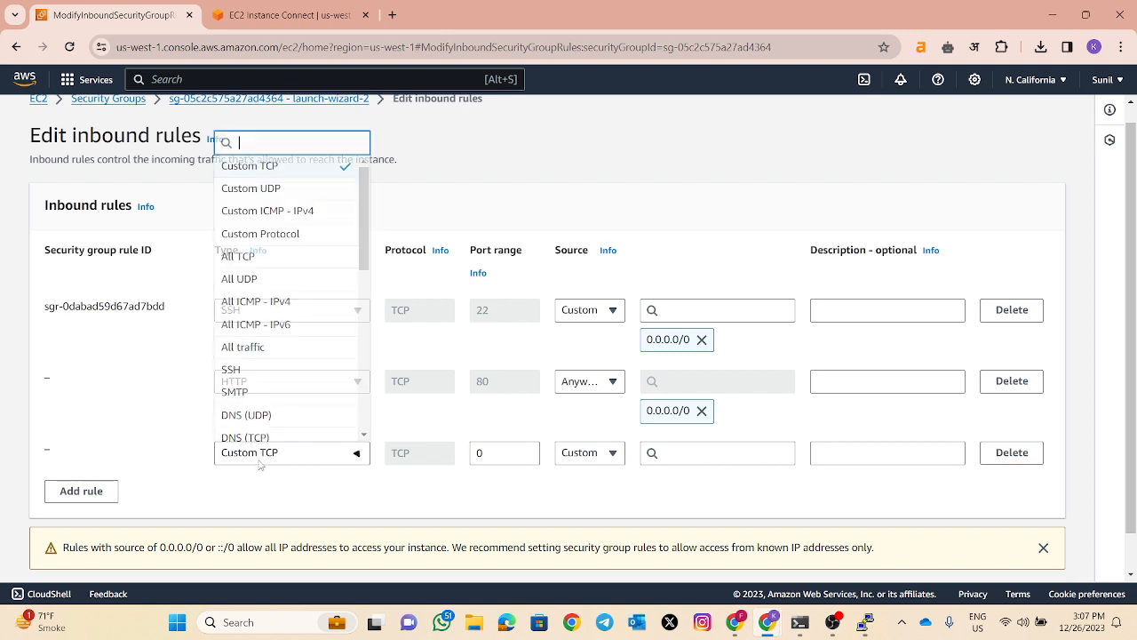
type("htt")
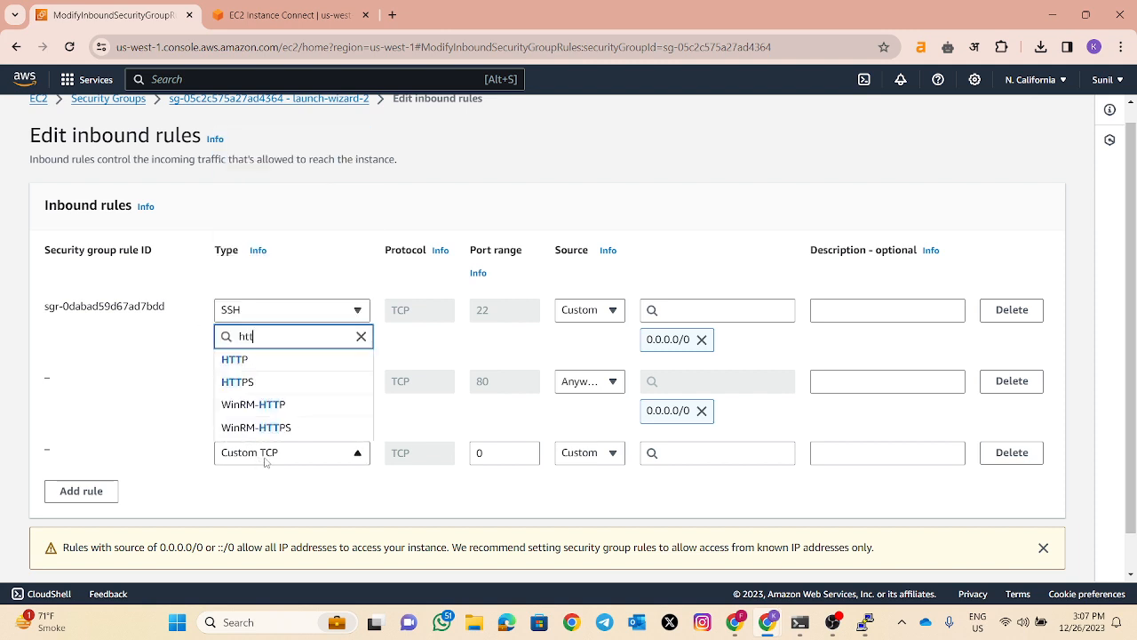
left_click(277, 384)
left_click(587, 455)
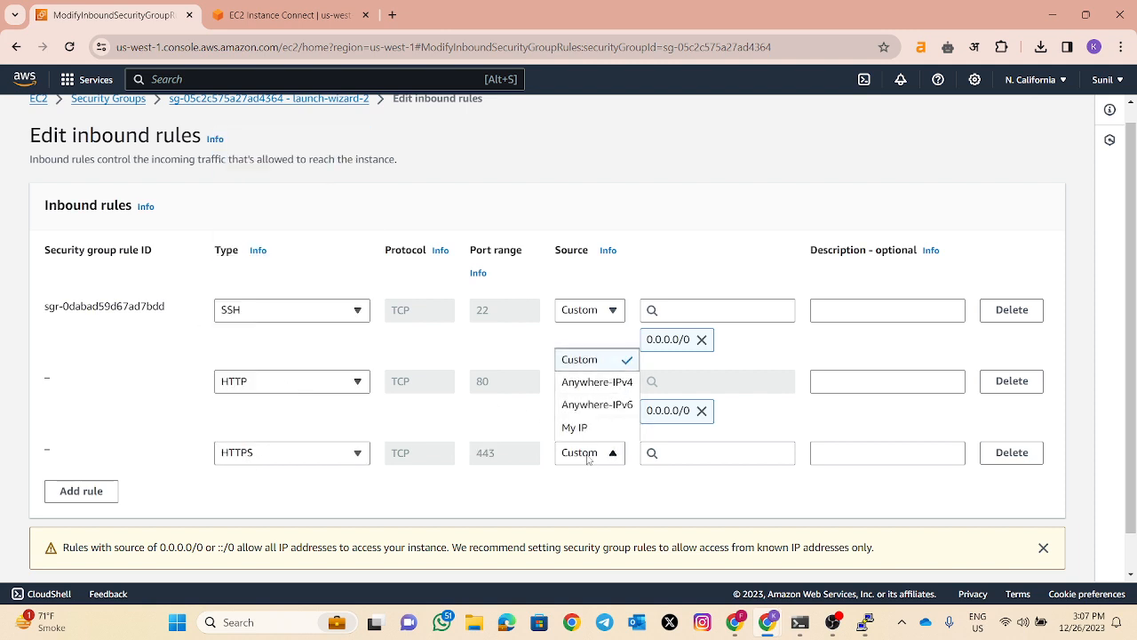
left_click(602, 383)
scroll(752, 468, "down", 2)
left_click(1020, 550)
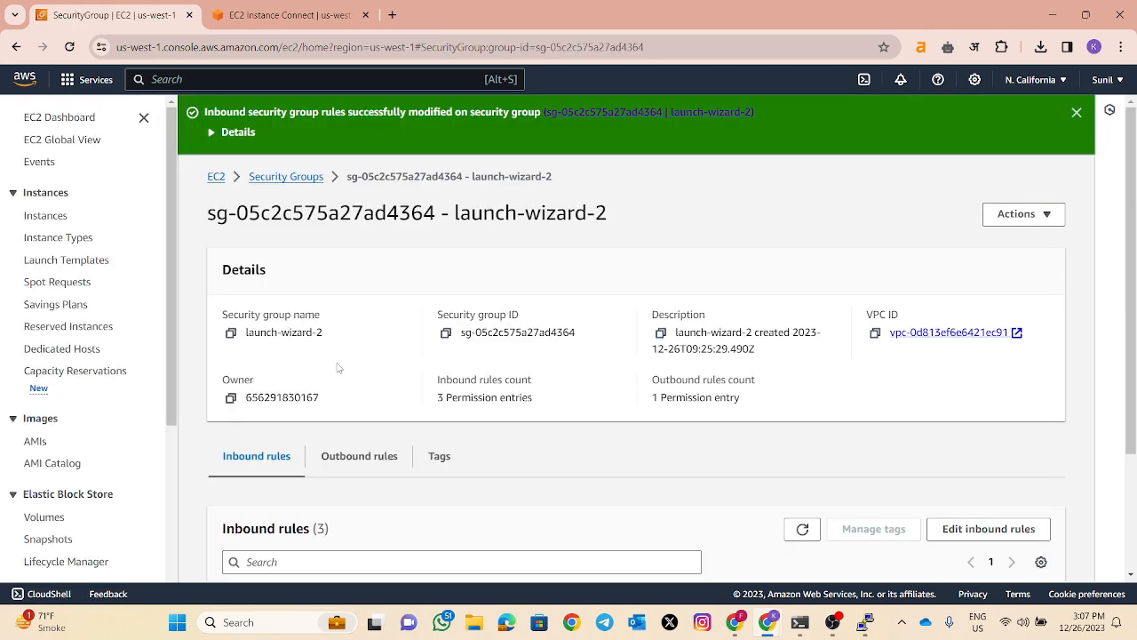
Reopen launch-wizard-2's inbound rules for editing and add another rule of type All traffic
scroll(402, 346, "down", 2)
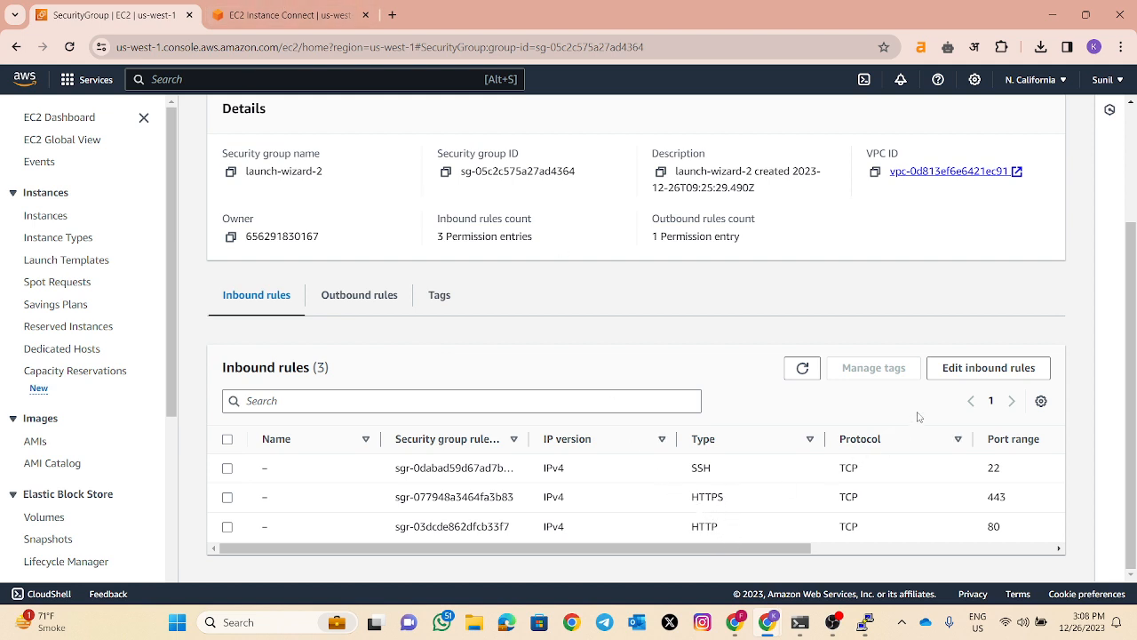
left_click(986, 368)
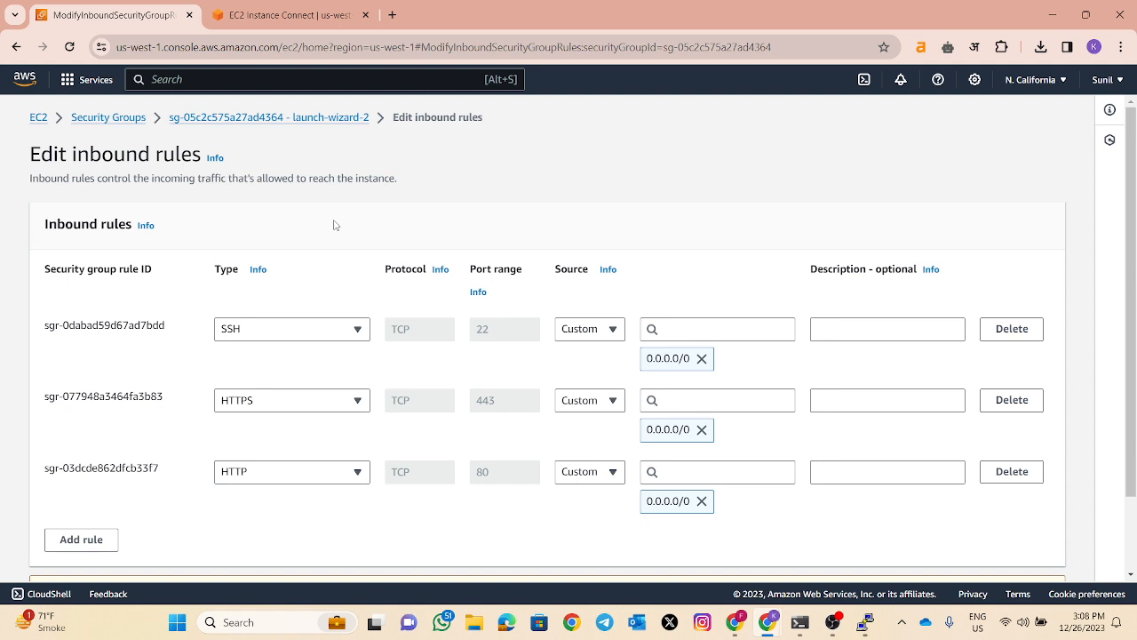
scroll(128, 318, "down", 1)
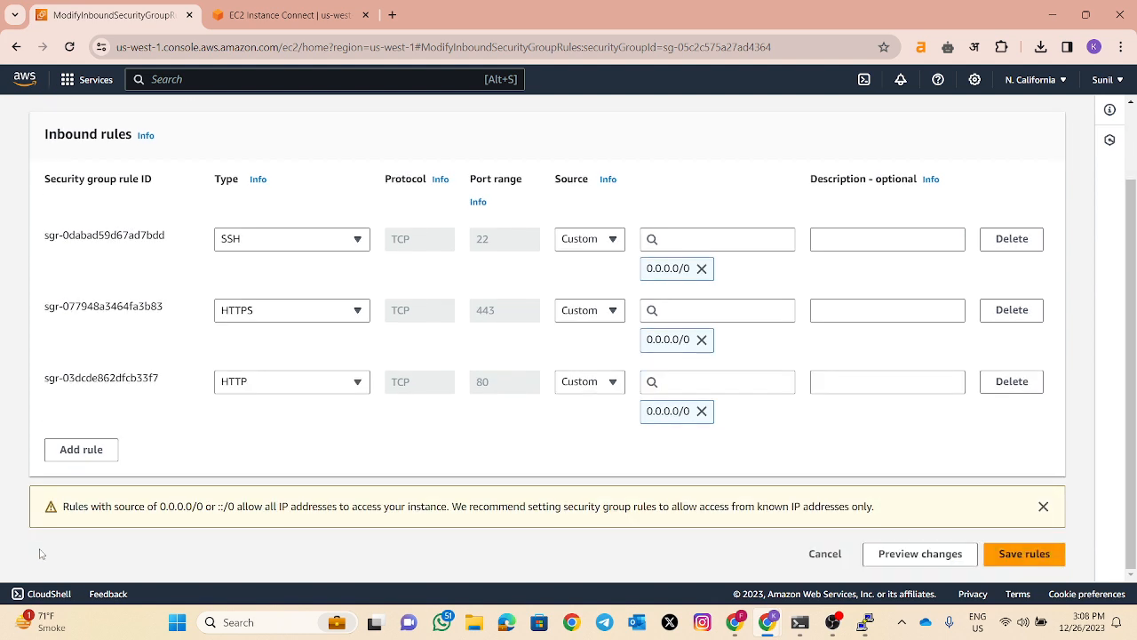
left_click(93, 449)
left_click(277, 458)
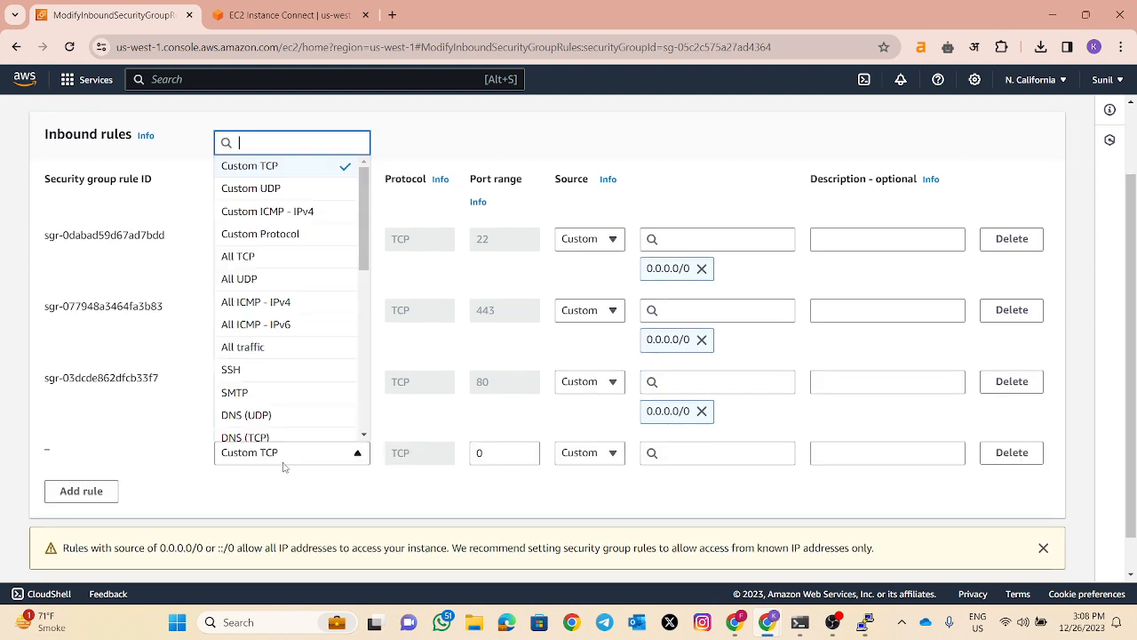
scroll(307, 302, "down", 1)
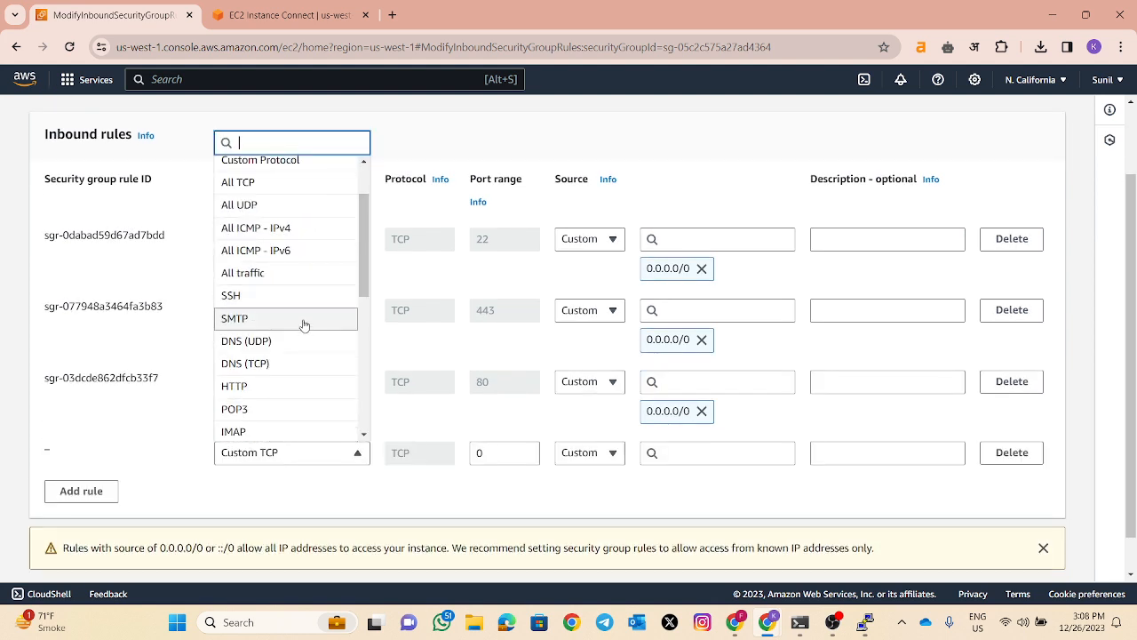
scroll(295, 280, "down", 5)
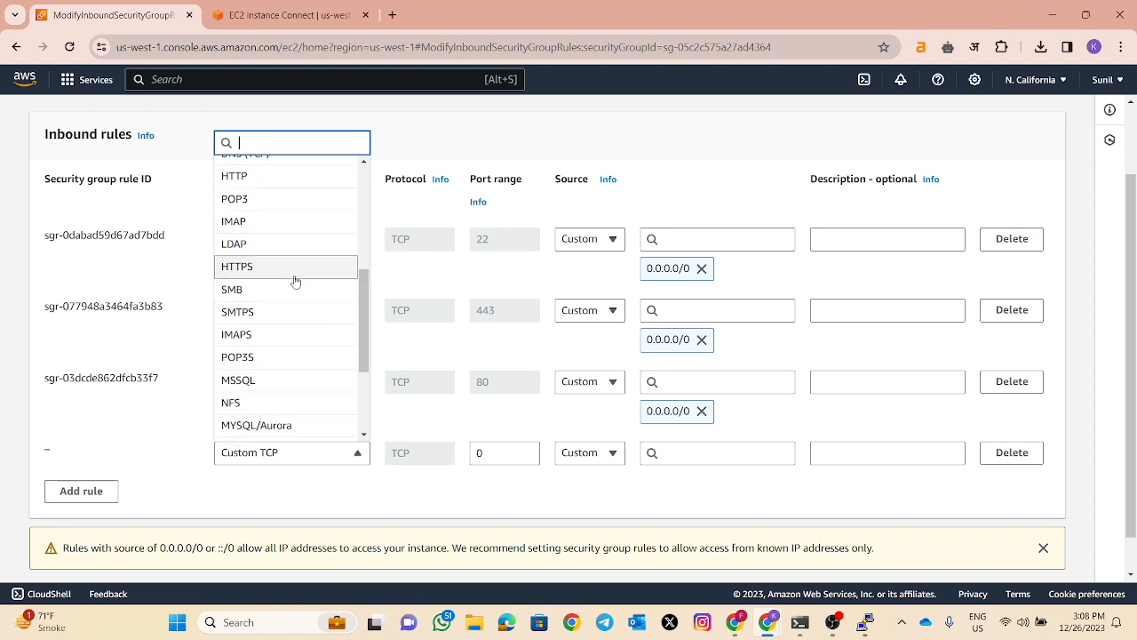
scroll(284, 293, "up", 4)
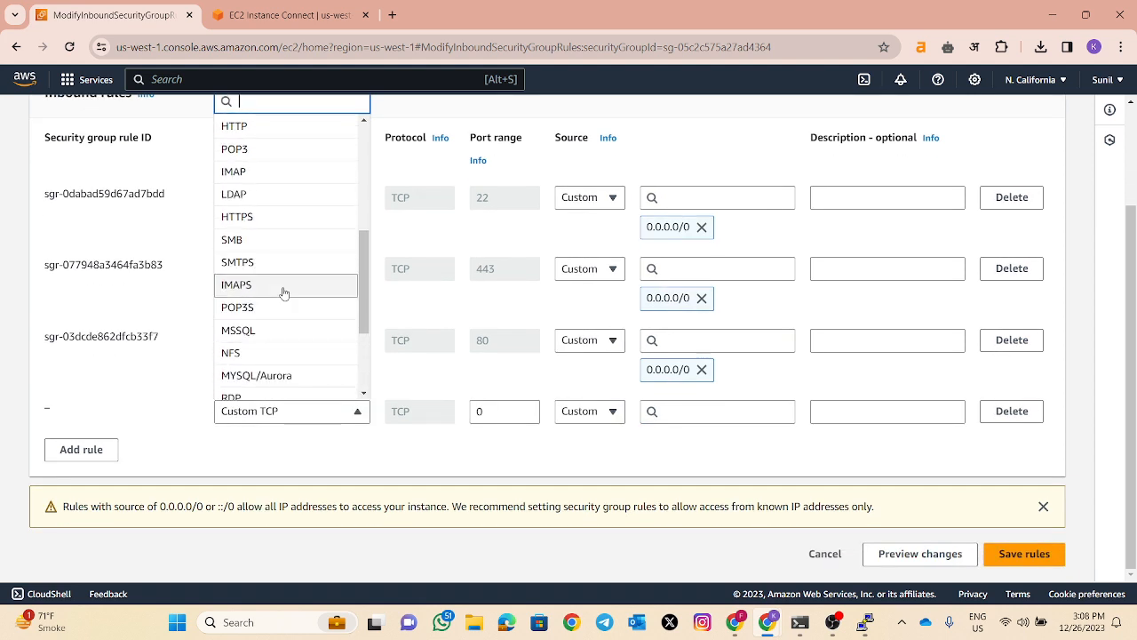
scroll(284, 294, "down", 4)
scroll(284, 294, "up", 5)
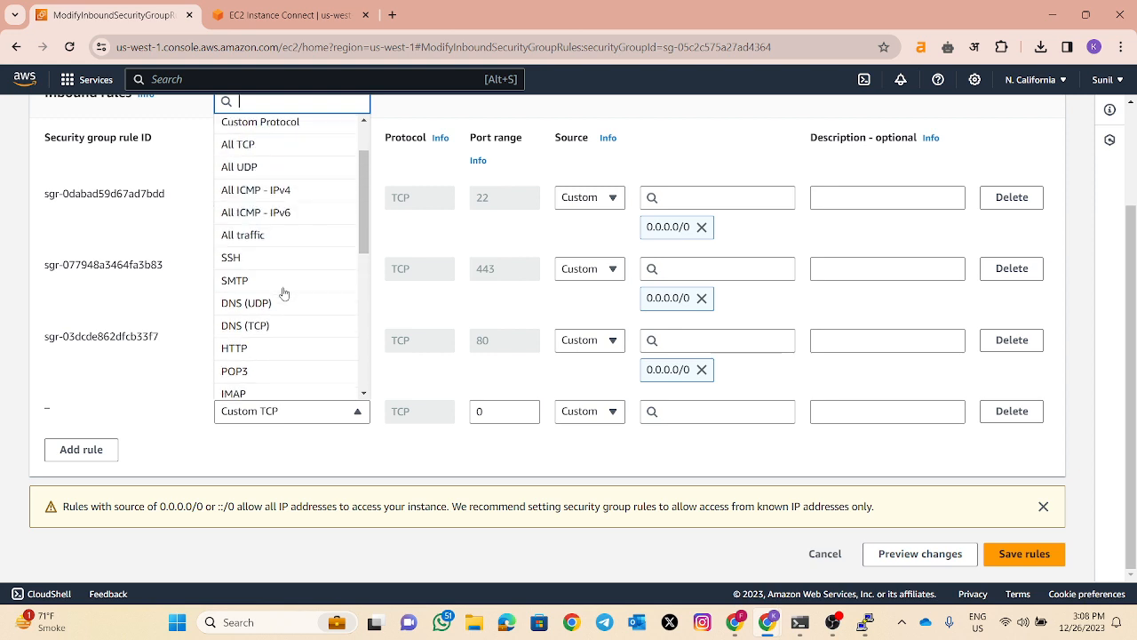
left_click(293, 234)
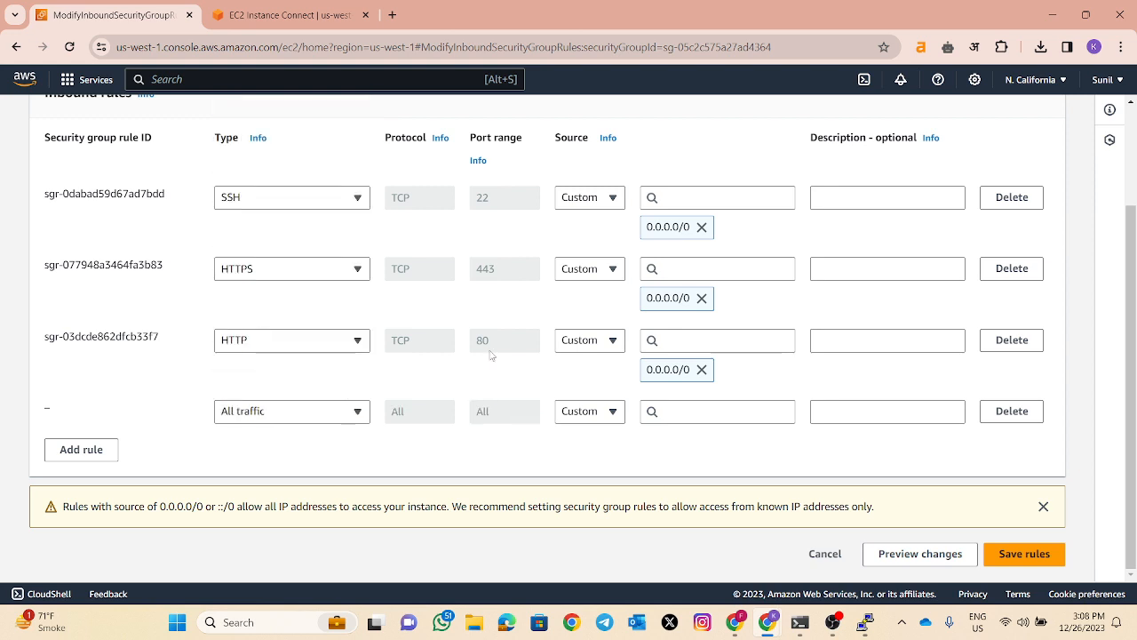
Set the All traffic rule's source to Anywhere-IPv4 and save the inbound rules
left_click(581, 414)
left_click(597, 457)
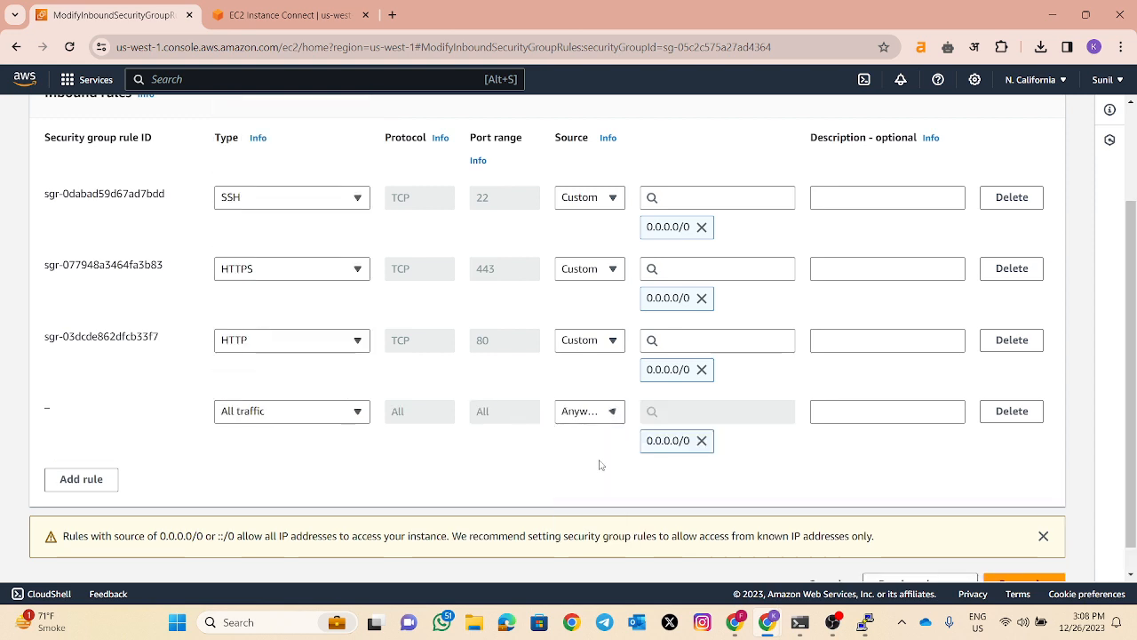
scroll(599, 465, "down", 1)
left_click(1015, 553)
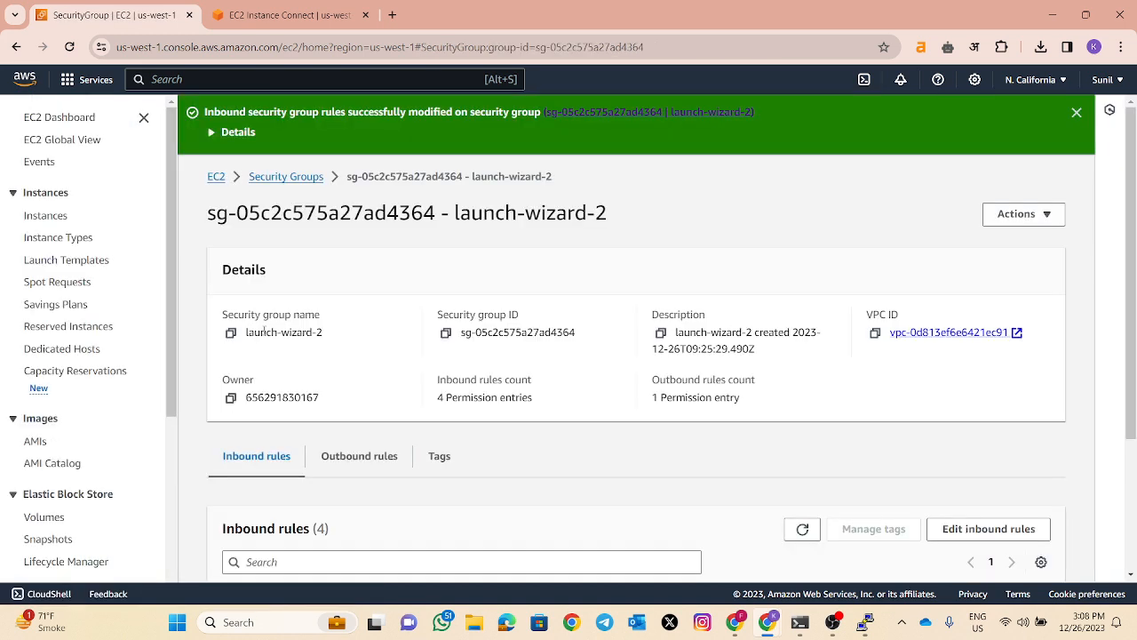
Return to the EC2 instances list, look over Lamp Server's security information and show its instance details
left_click(44, 216)
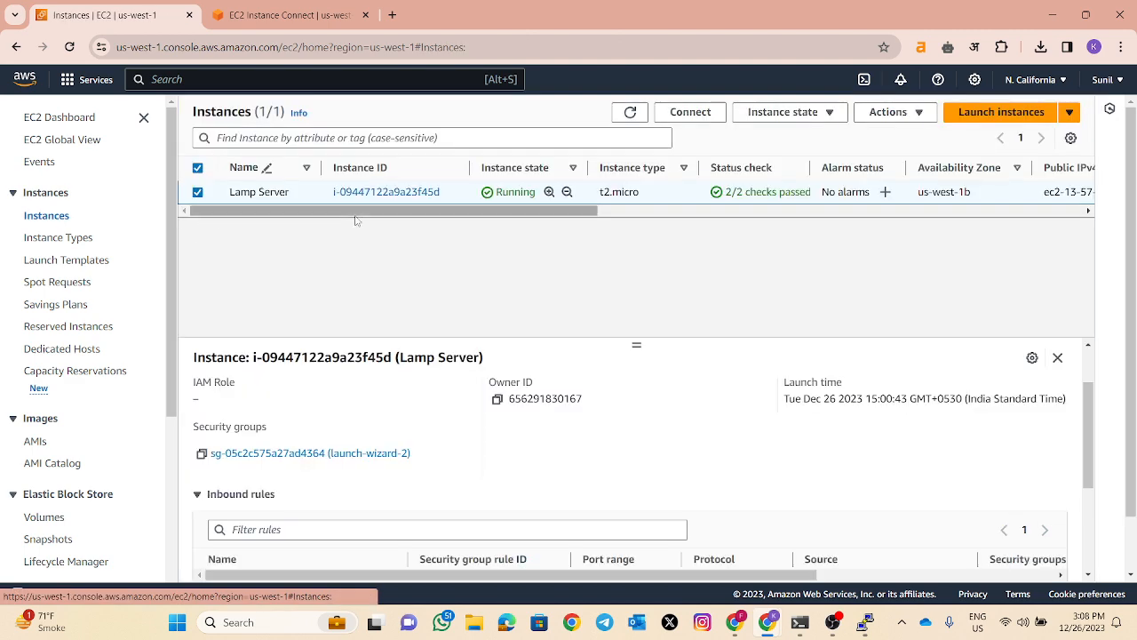
left_click_drag(510, 216, 351, 234)
scroll(585, 411, "down", 1)
scroll(560, 445, "down", 1)
scroll(533, 483, "up", 5)
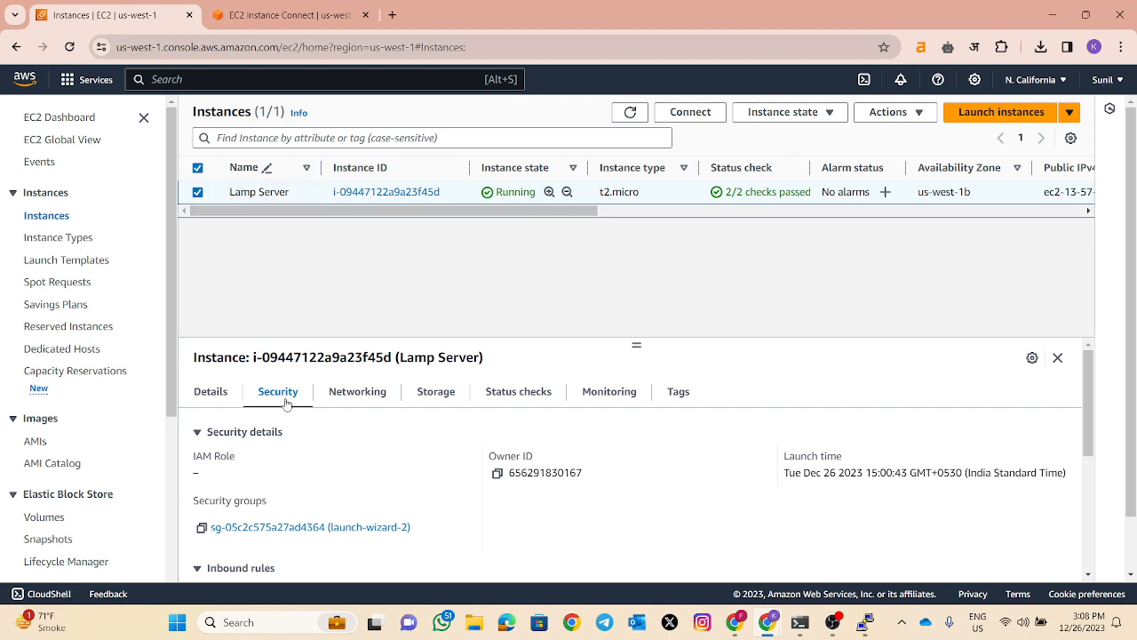
left_click(218, 394)
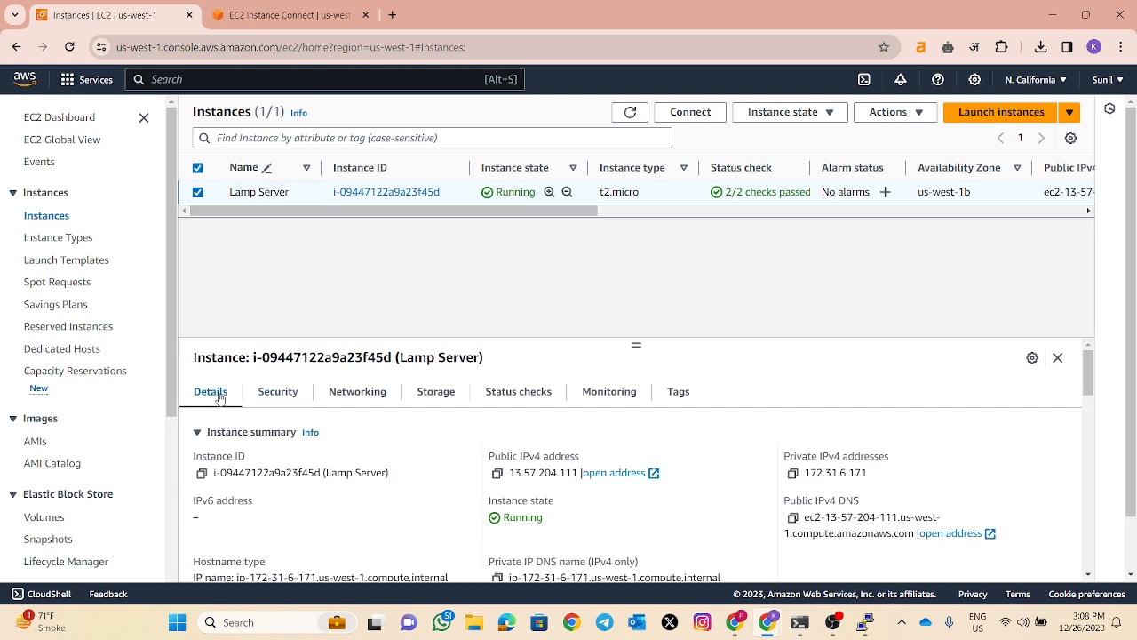
Copy Lamp Server's public IPv4 address and open 13.57.204.111 in a new browser tab
left_click(498, 473)
left_click(392, 15)
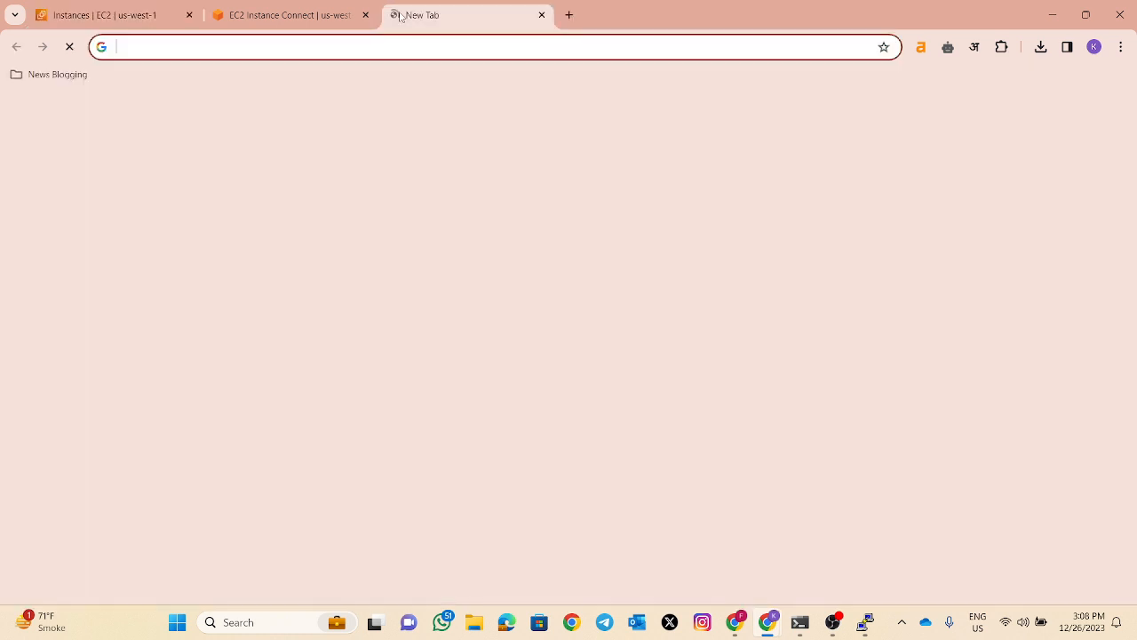
key("ctrl+v")
key("Return")
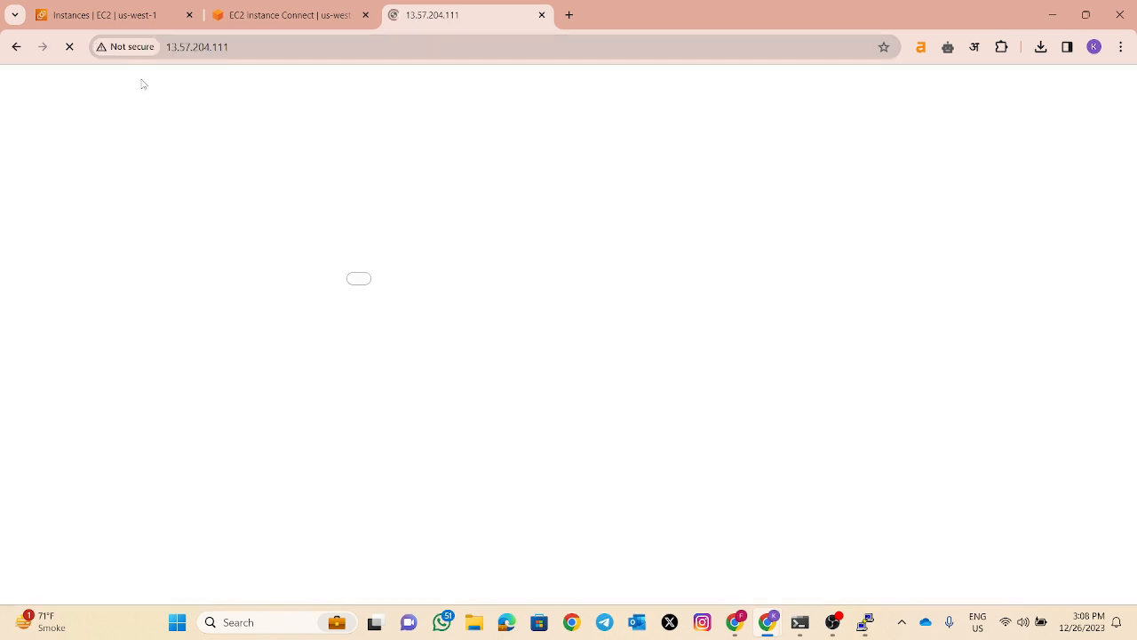
Switch to the PuTTY session and install Apache with "apt install apache2", accepting the installation
left_click(867, 622)
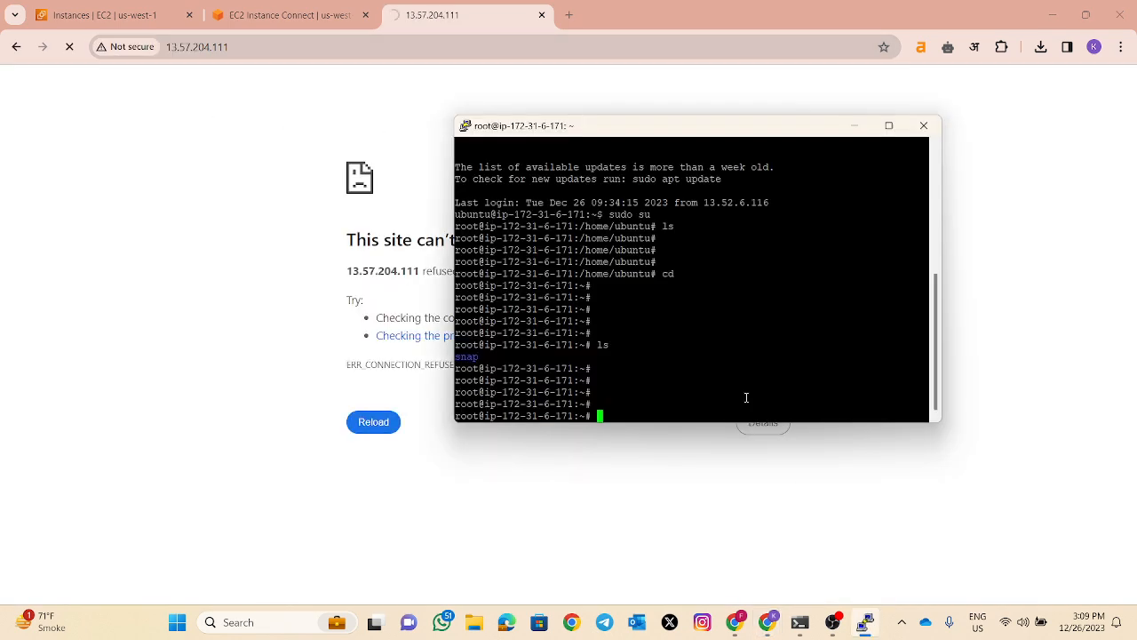
type("apt install apahce")
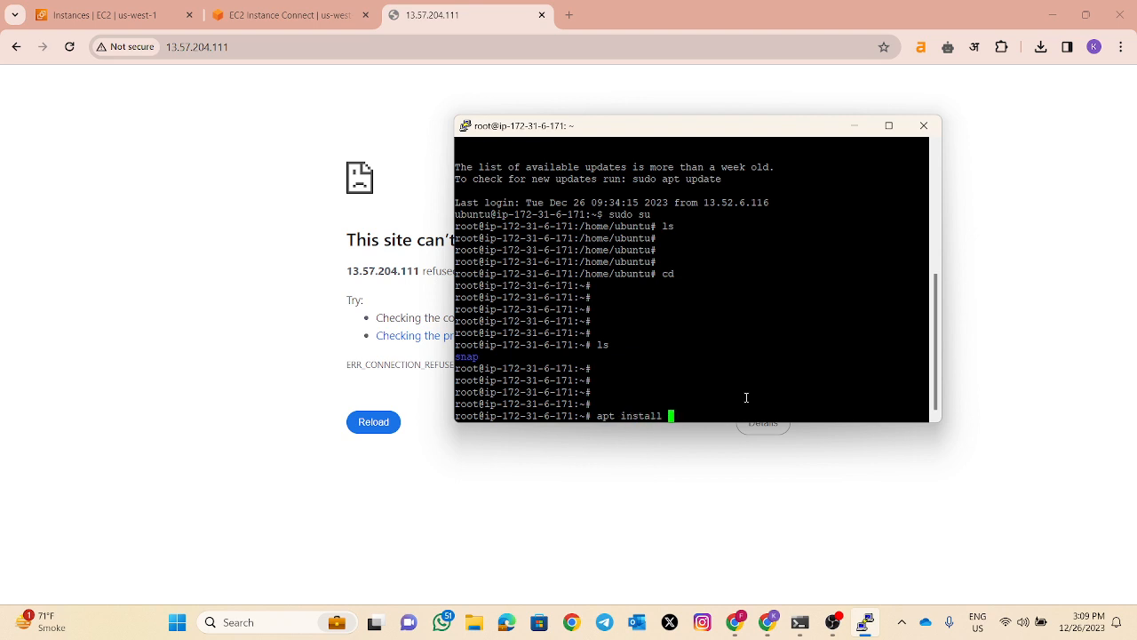
key("BackSpace")
key("BackSpace")
key("BackSpace")
type("che2")
key("Return")
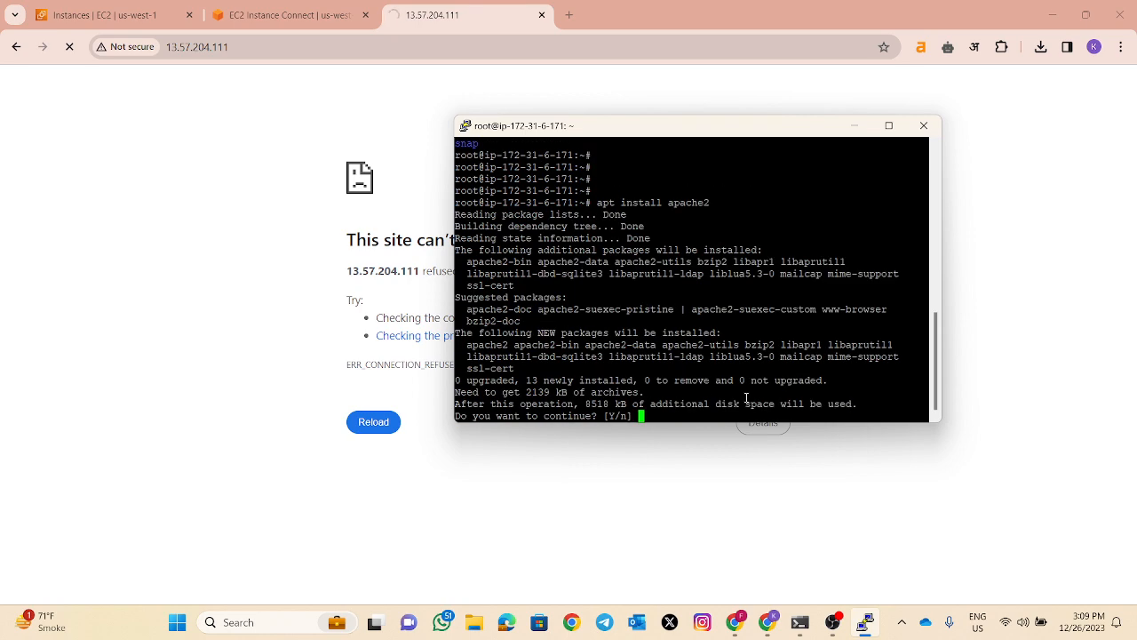
type("y")
key("Return")
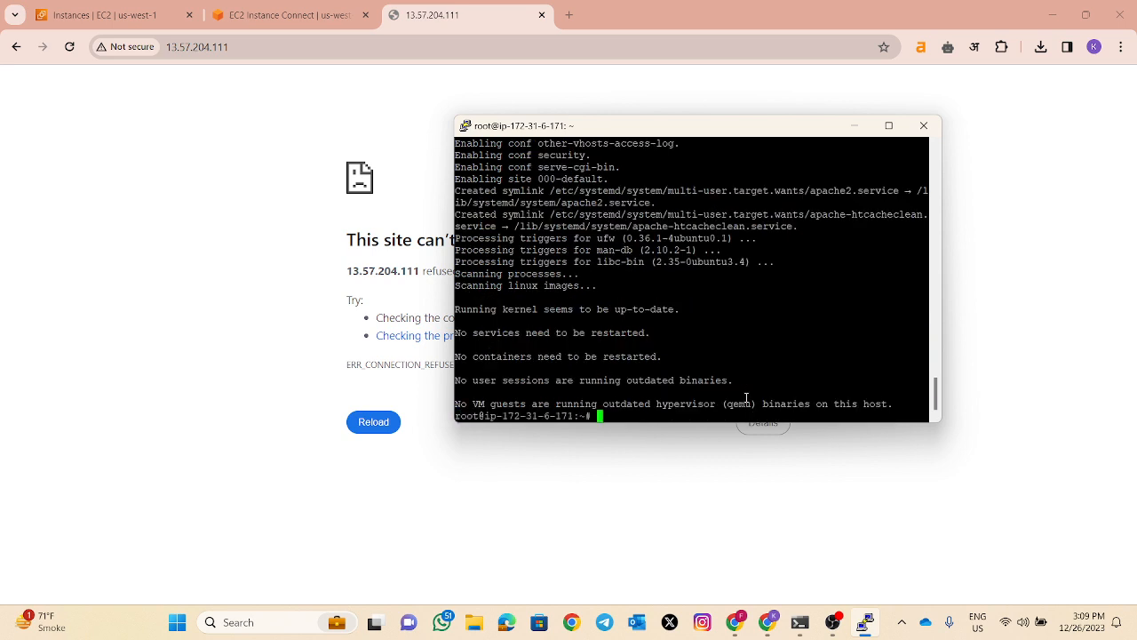
Allow Apache through the firewall, trying "ufw allow apache2" and running "ufw allow apache"
type("ufw allow apache2")
key("Return")
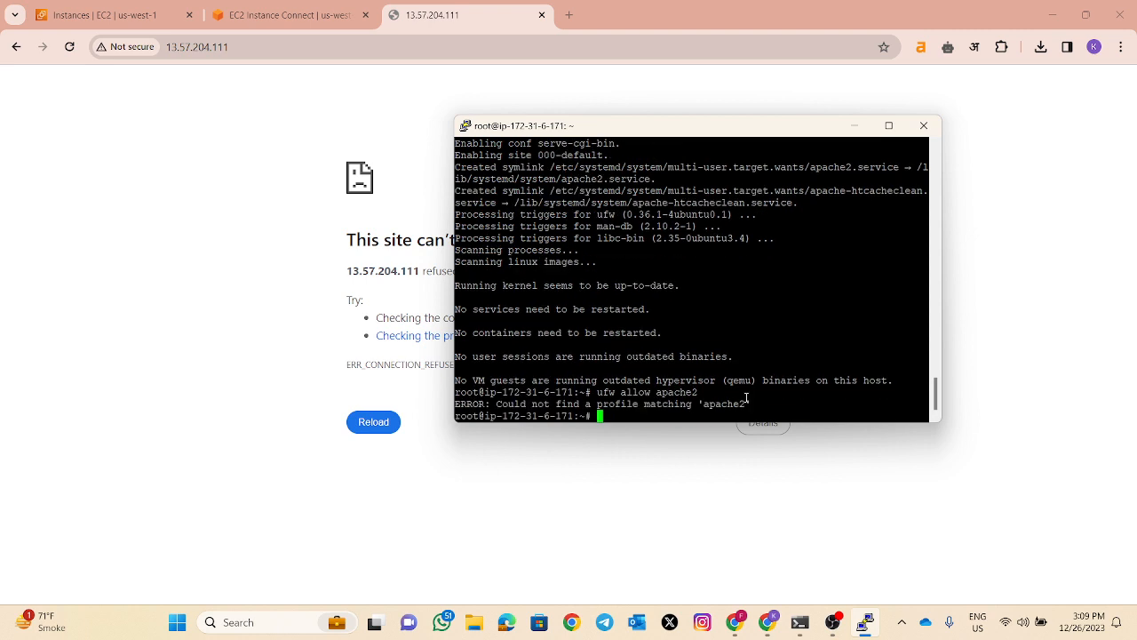
key("Up")
key("BackSpace")
key("Return")
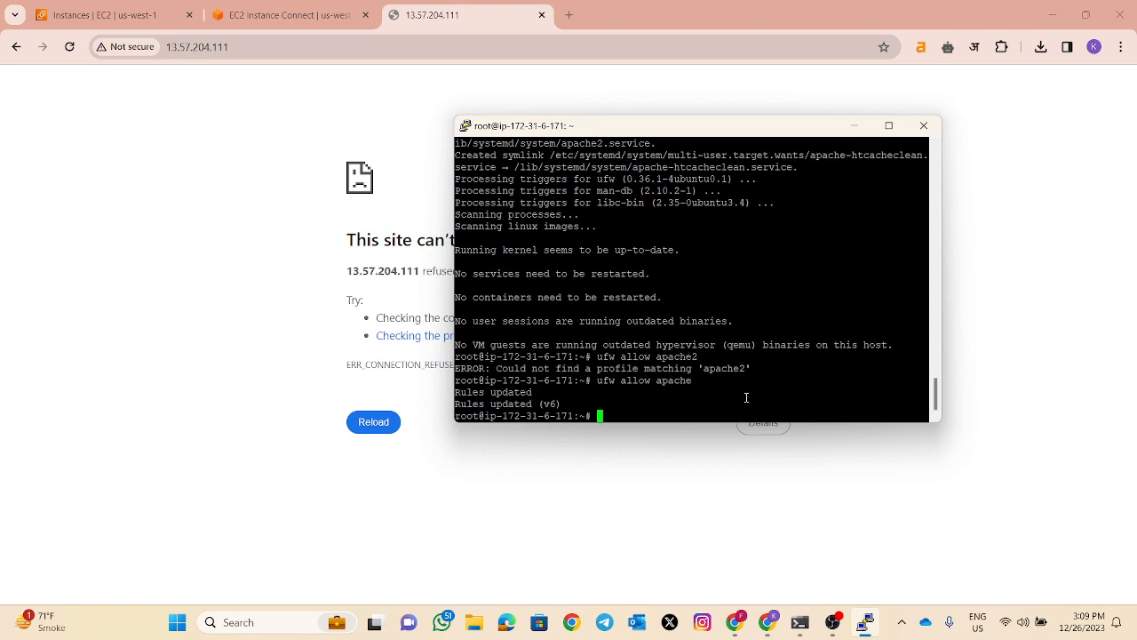
Try to check the Apache service status in the terminal with "systectl status apache2"
type("systecmy")
key("BackSpace")
key("BackSpace")
type("tl sgtat")
key("BackSpace")
key("BackSpace")
key("BackSpace")
key("BackSpace")
type("tatus")
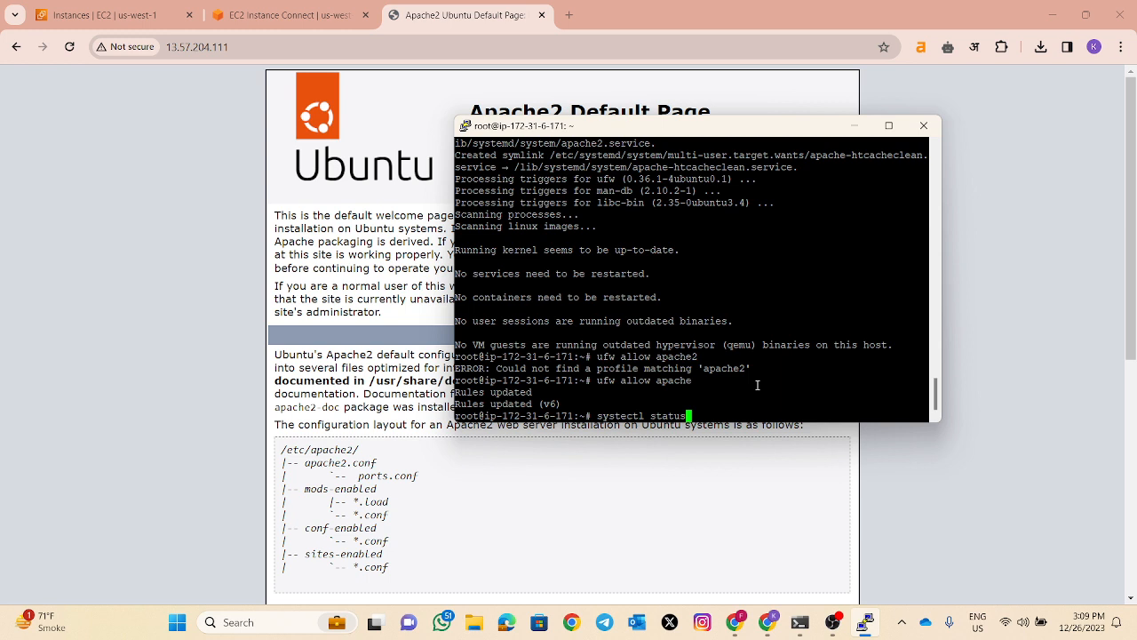
type(" apache2")
key("Return")
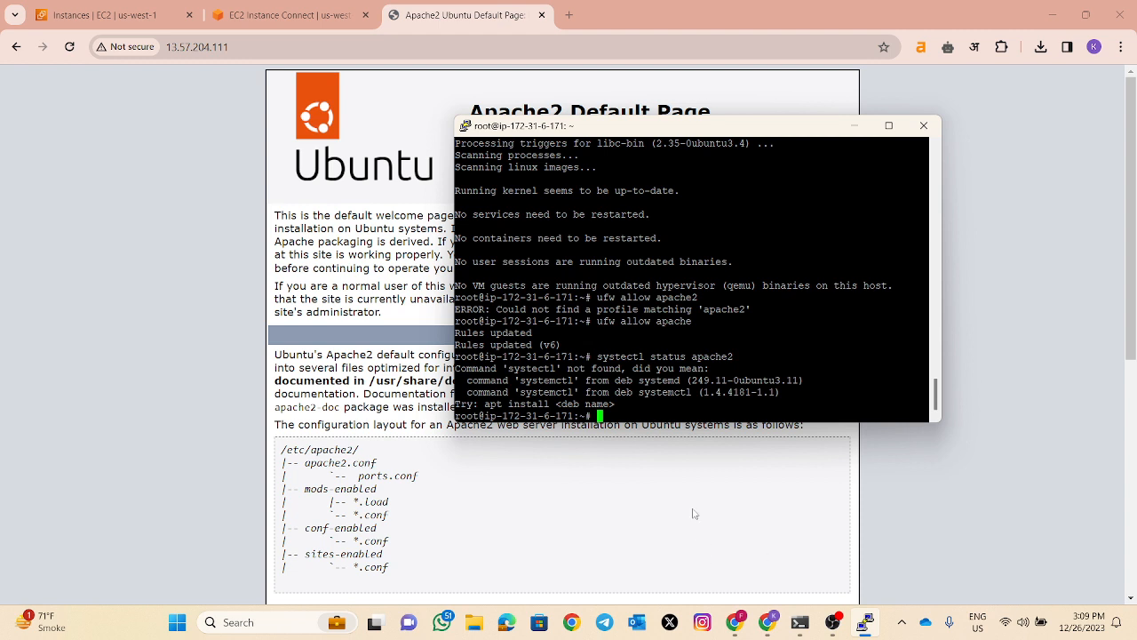
Retry the Apache status check by editing the previous command into "systmectl status apache2"
key("Up")
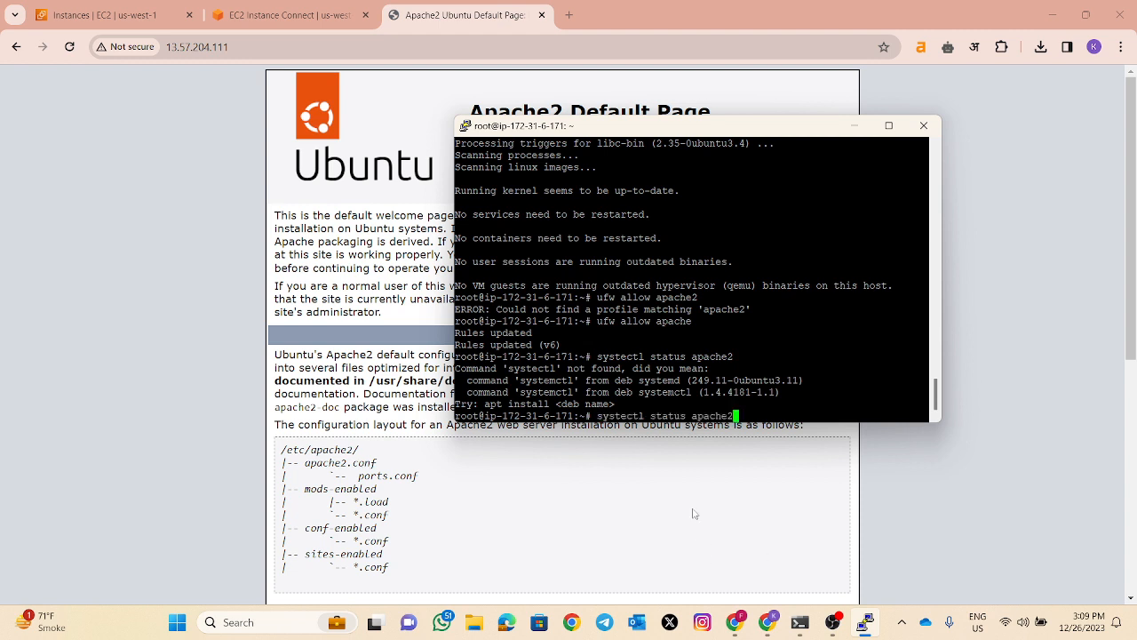
key("Left")
key("Left")
key("Left")
key("Left")
key("Left")
key("Left")
key("Left")
key("Left")
key("Left")
key("Left")
key("Left")
key("Left")
key("Left")
key("Left")
key("Left")
key("Left")
key("Left")
key("Left")
key("Left")
type("m")
key("Return")
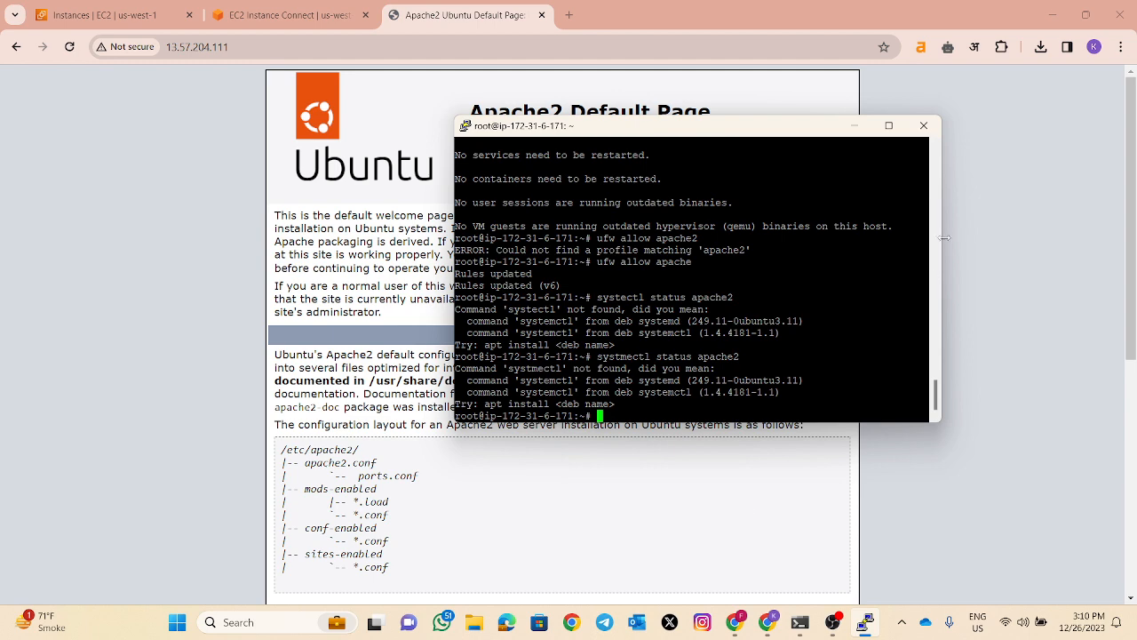
left_click(855, 125)
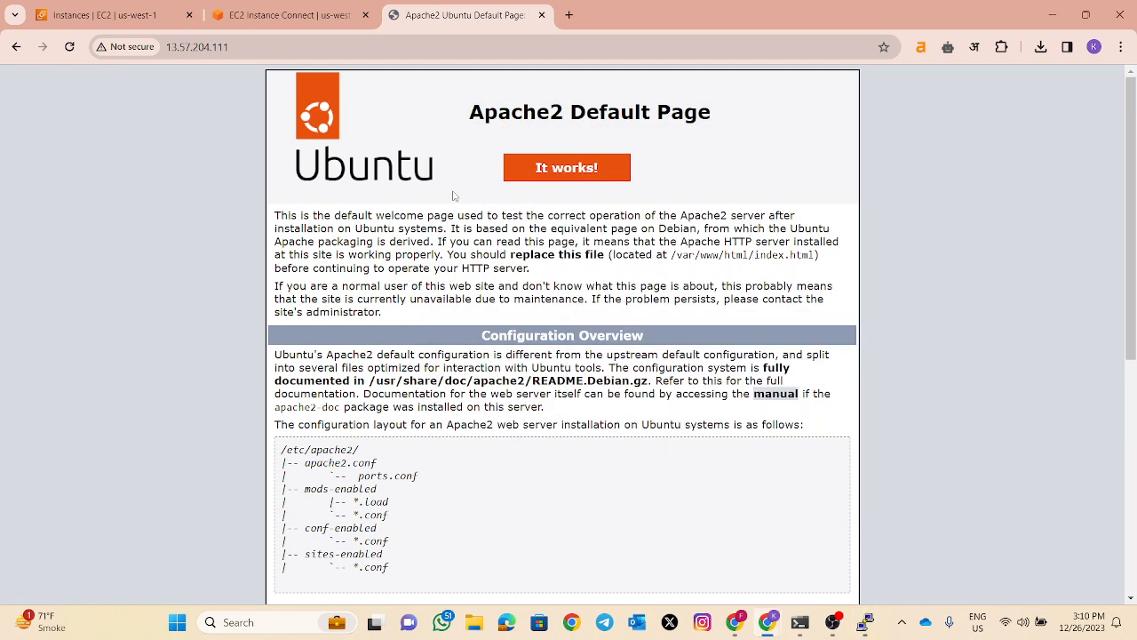
left_click(311, 57)
left_click(317, 56)
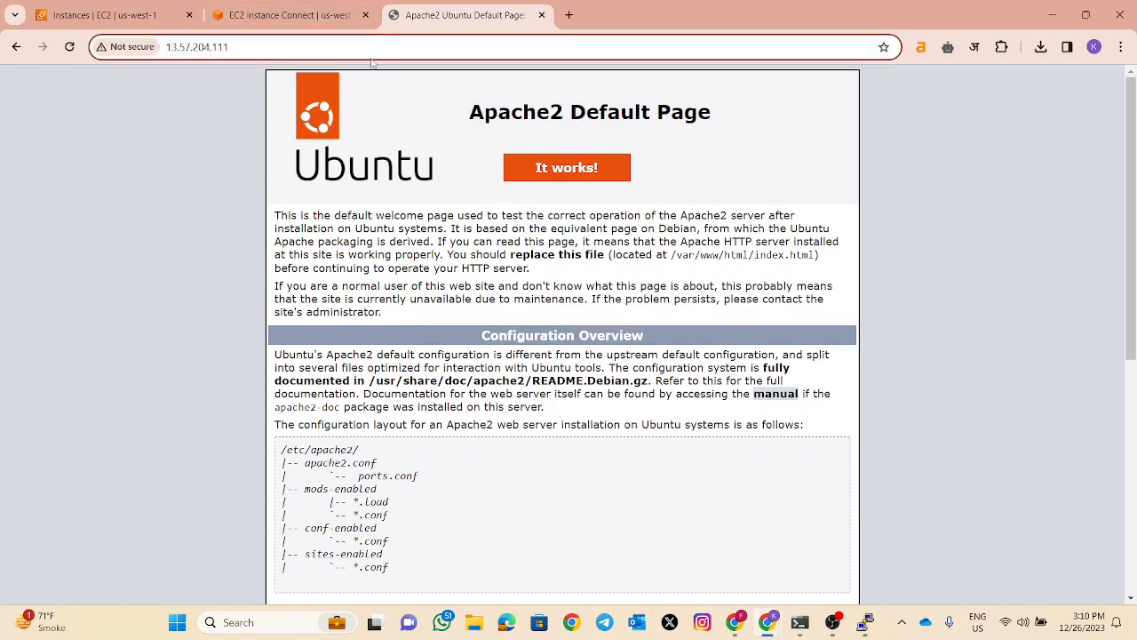
key("Return")
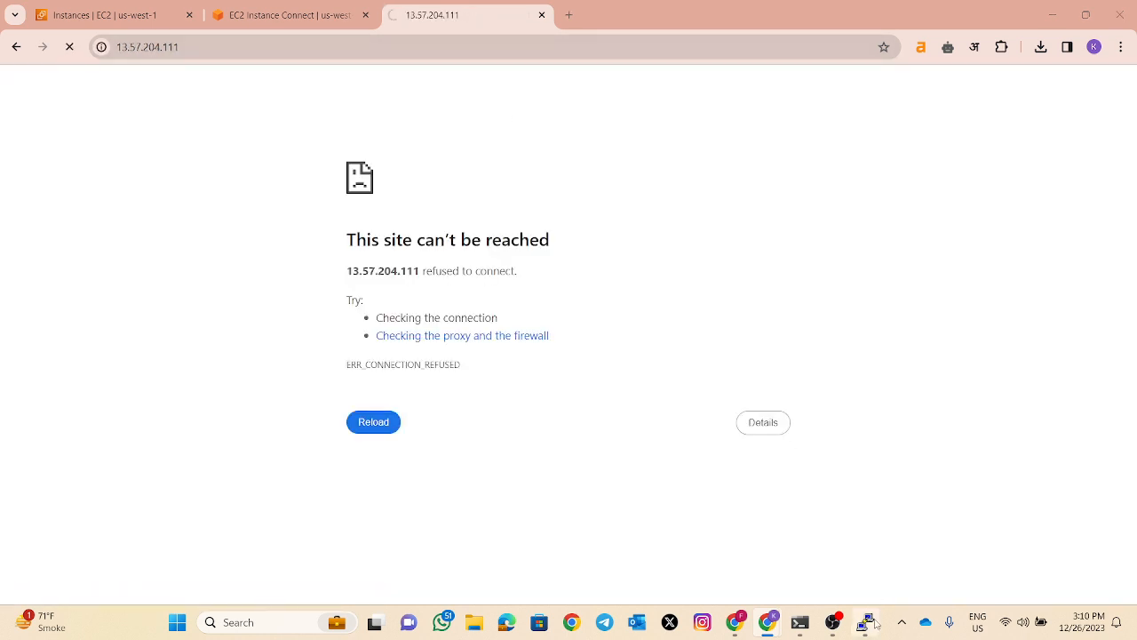
Return to the PuTTY session, check Apache with "systemctl status apache2" and suspend the status output
left_click(869, 622)
key("Up")
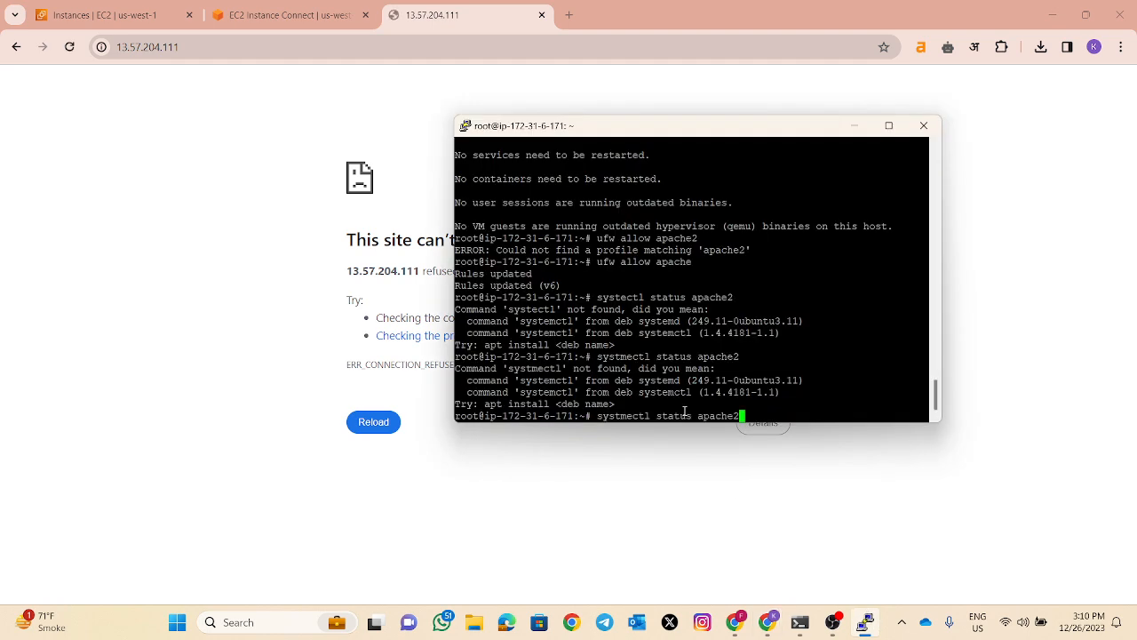
key("BackSpace")
key("BackSpace")
key("BackSpace")
key("BackSpace")
key("BackSpace")
key("BackSpace")
key("BackSpace")
key("BackSpace")
key("BackSpace")
key("BackSpace")
key("BackSpace")
key("BackSpace")
key("BackSpace")
key("BackSpace")
key("BackSpace")
key("BackSpace")
key("BackSpace")
key("BackSpace")
key("BackSpace")
key("BackSpace")
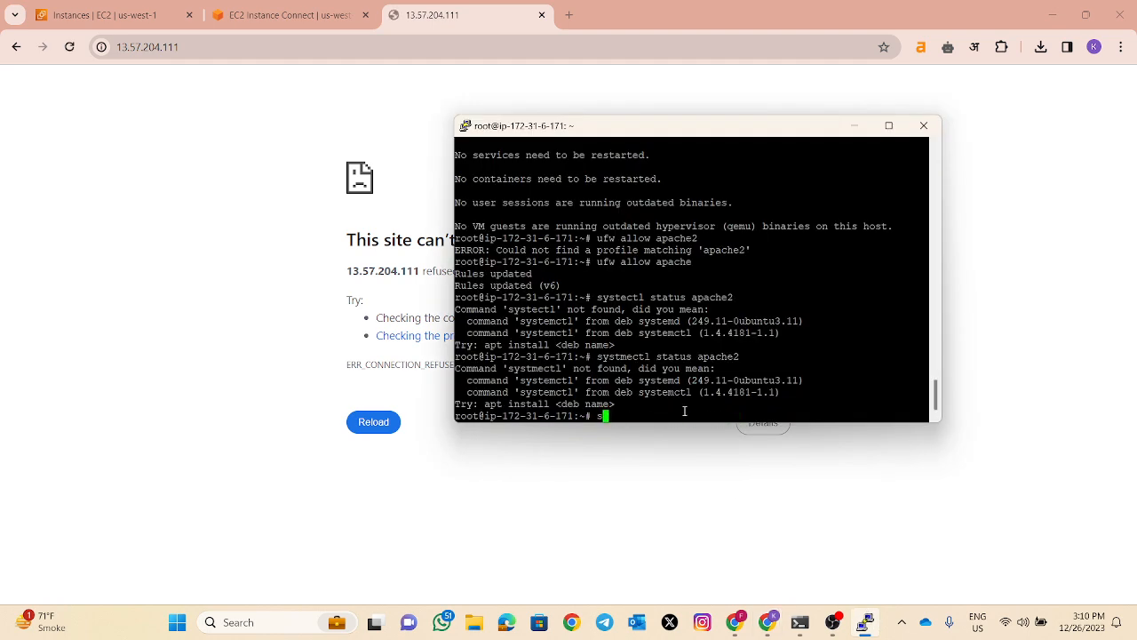
type("ystemctl status apache2")
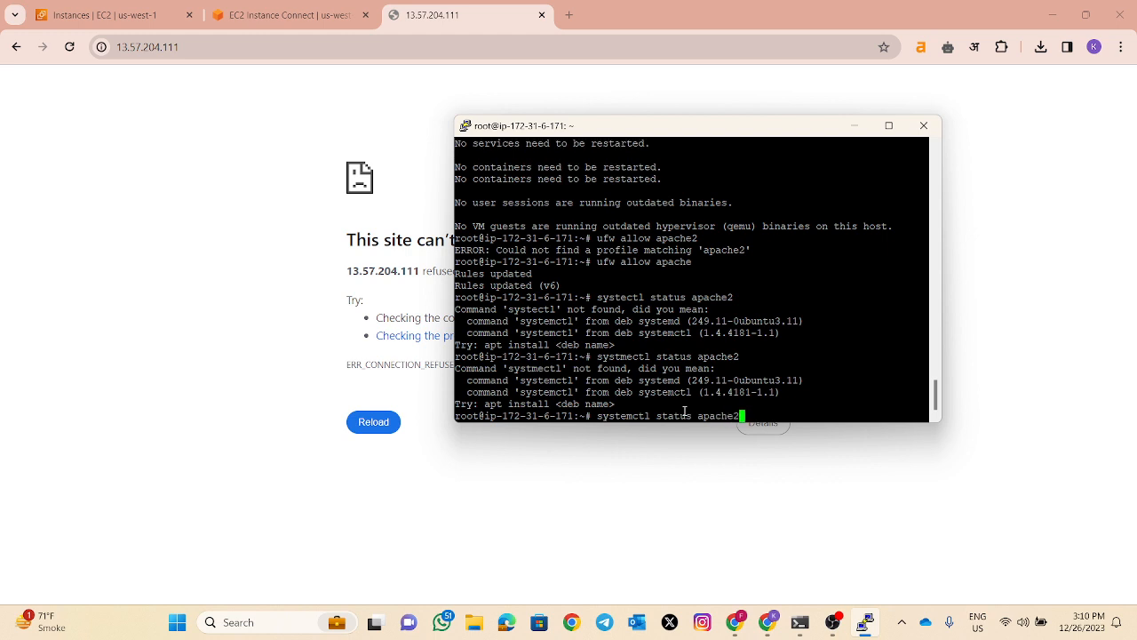
key("Return")
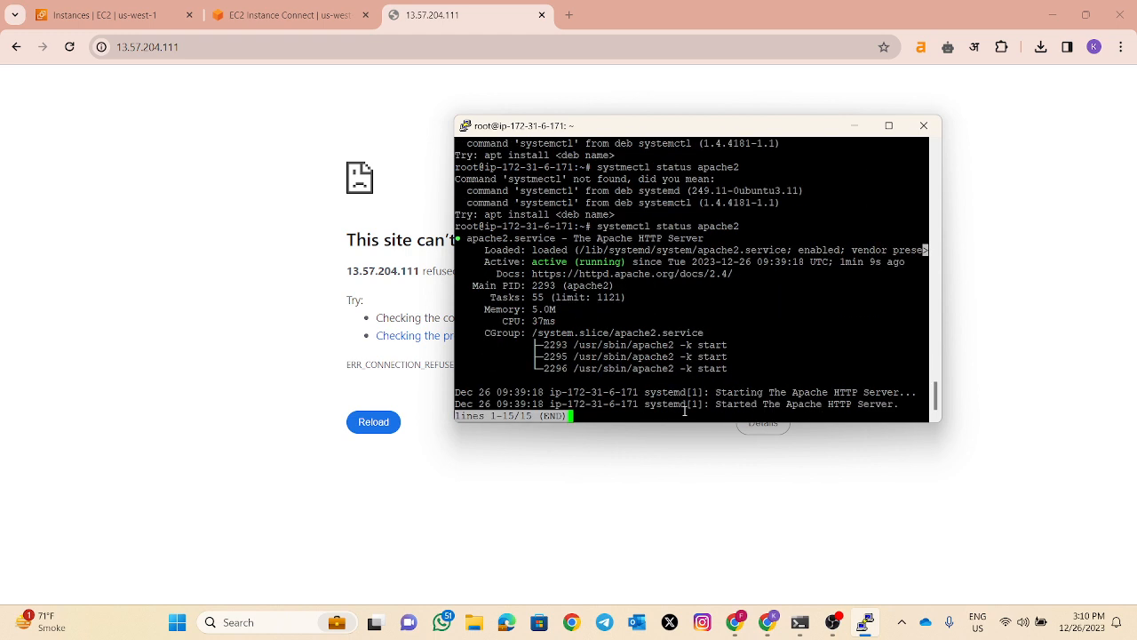
key("ctrl+z")
key("ctrl+x")
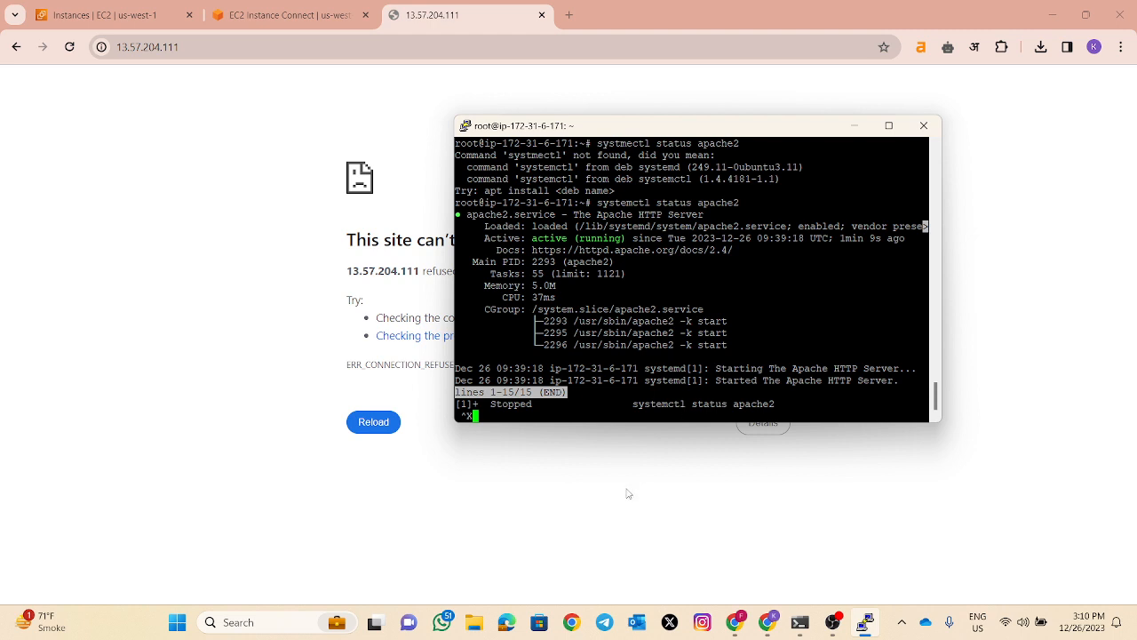
left_click(286, 49)
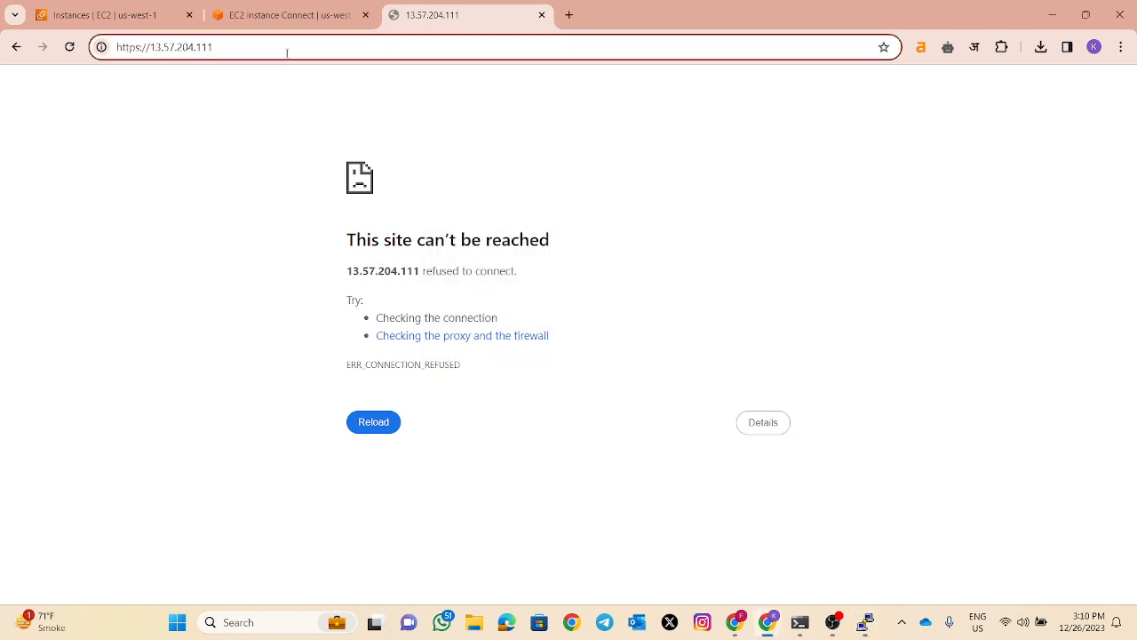
key("Return")
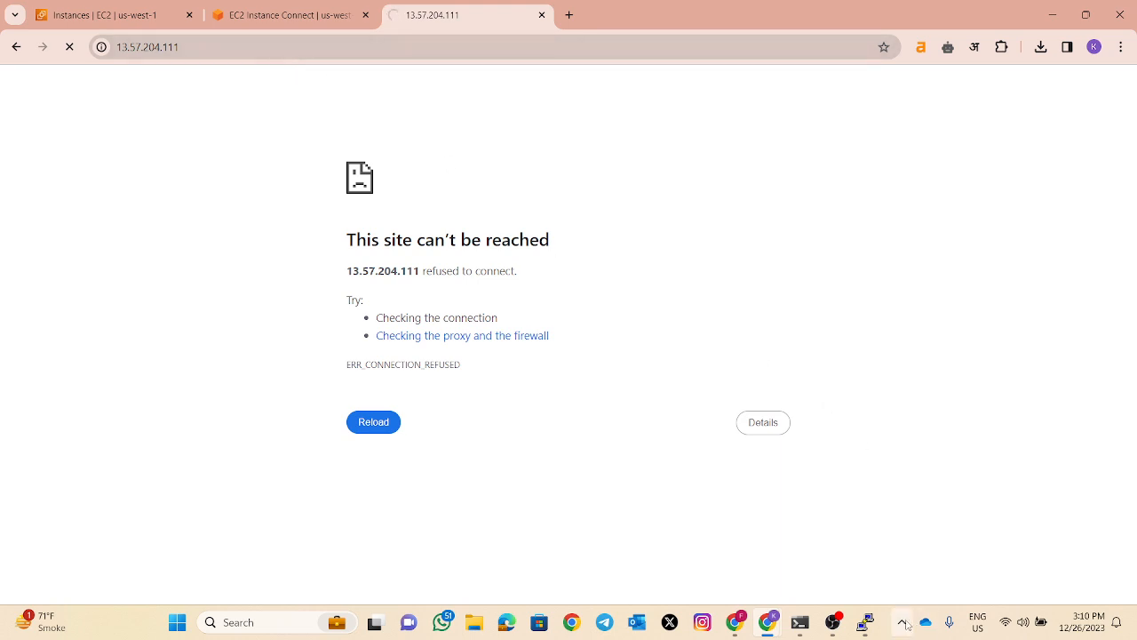
left_click(865, 622)
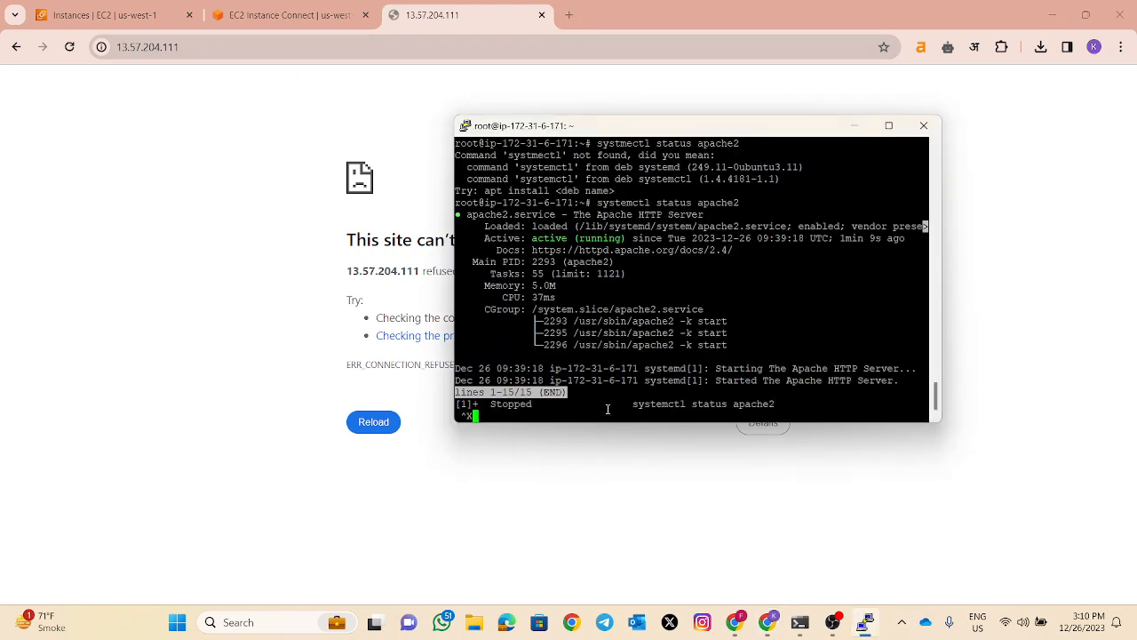
key("Return")
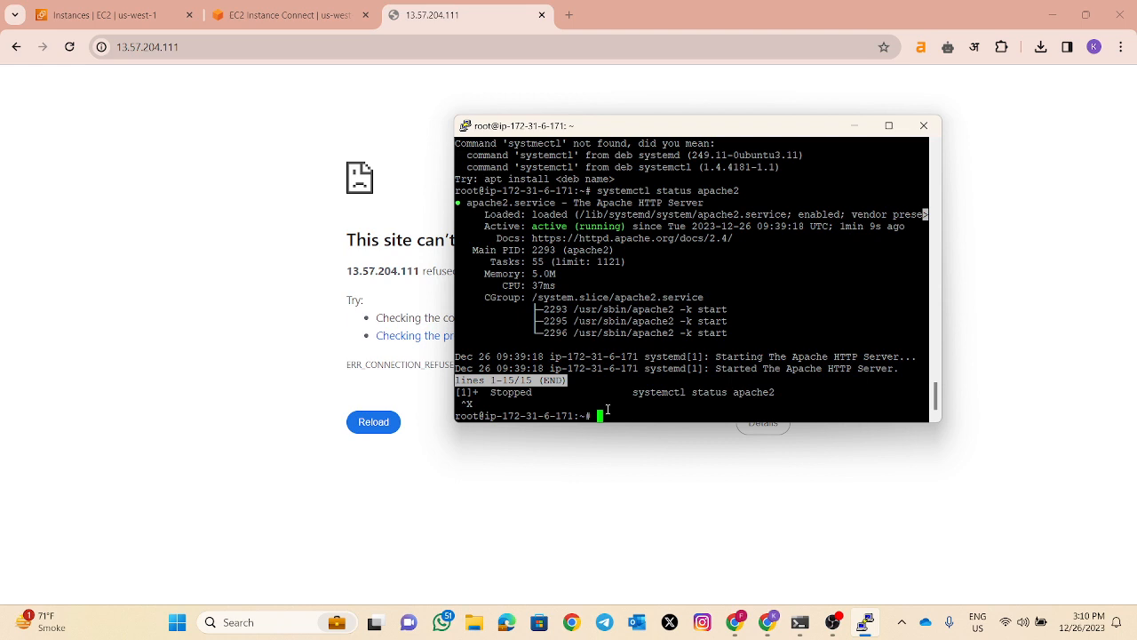
key("Return")
key("Return")
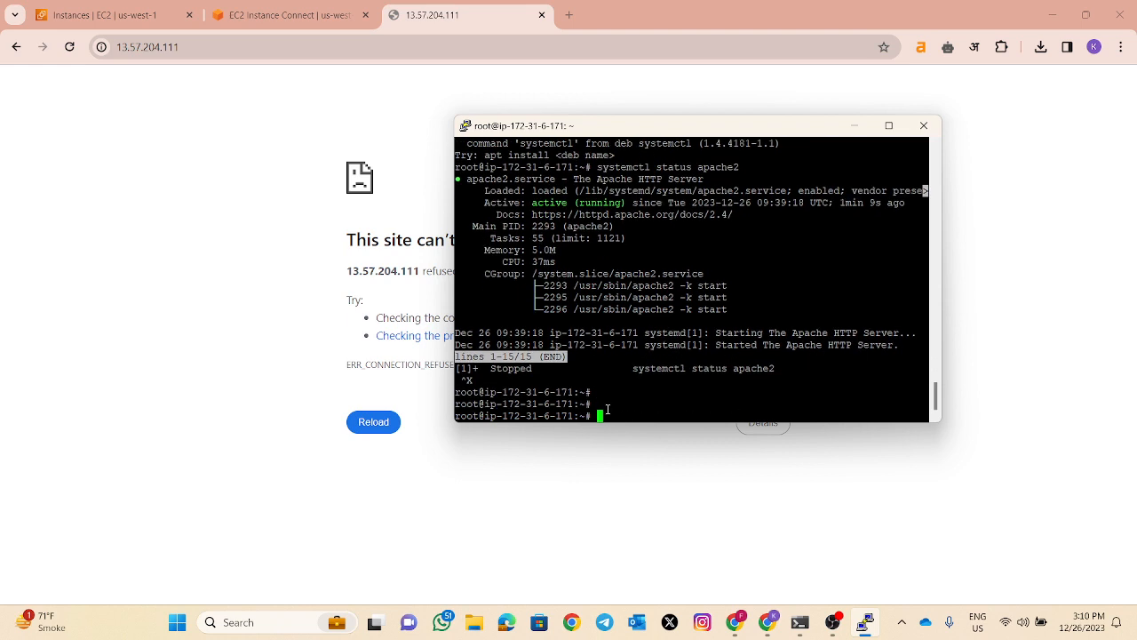
Restart the Apache service with "systemctl restart apache2"
key("Up")
key("Left")
key("Left")
key("Left")
key("Left")
key("Left")
key("Left")
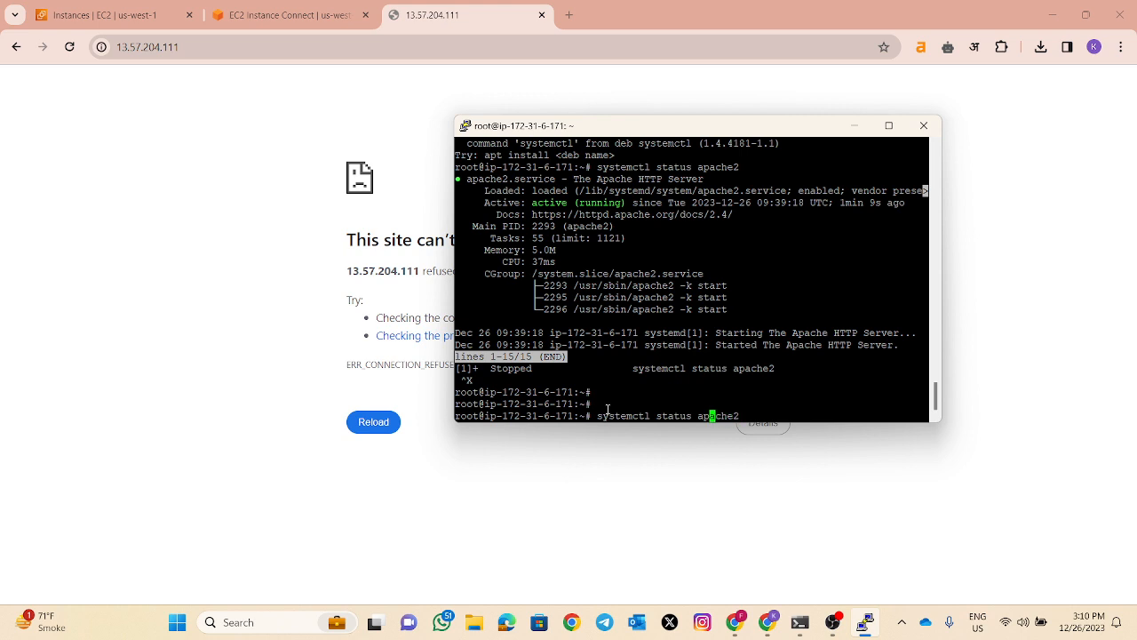
key("Left")
key("Left")
key("BackSpace")
key("BackSpace")
key("BackSpace")
key("BackSpace")
key("BackSpace")
key("BackSpace")
type("restart")
key("Return")
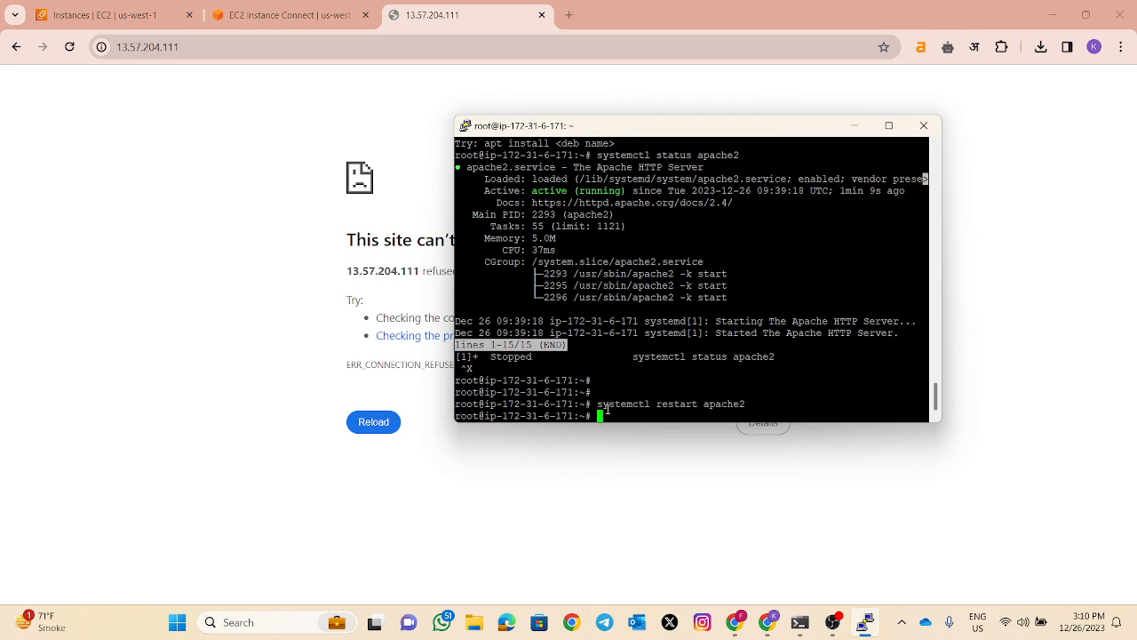
Enable Apache at boot with "systemctl enable apache2"
key("Up")
key("Left")
key("Left")
key("Left")
key("Left")
key("Left")
key("Left")
key("Left")
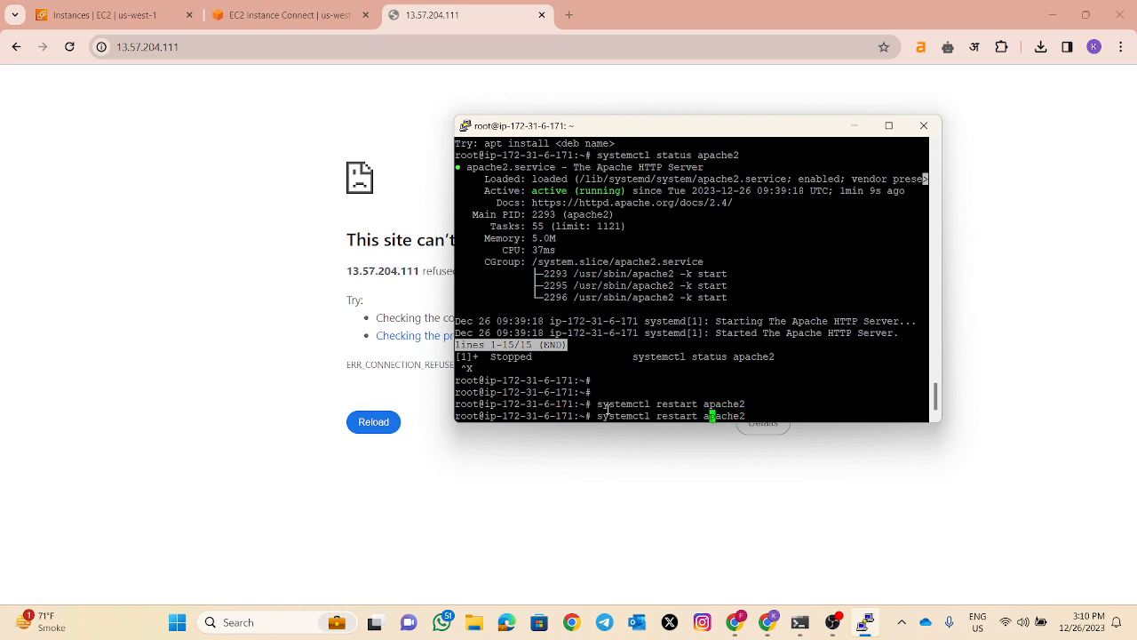
key("Left")
key("BackSpace")
key("BackSpace")
key("BackSpace")
key("BackSpace")
key("BackSpace")
key("BackSpace")
key("BackSpace")
type("enable")
key("Return")
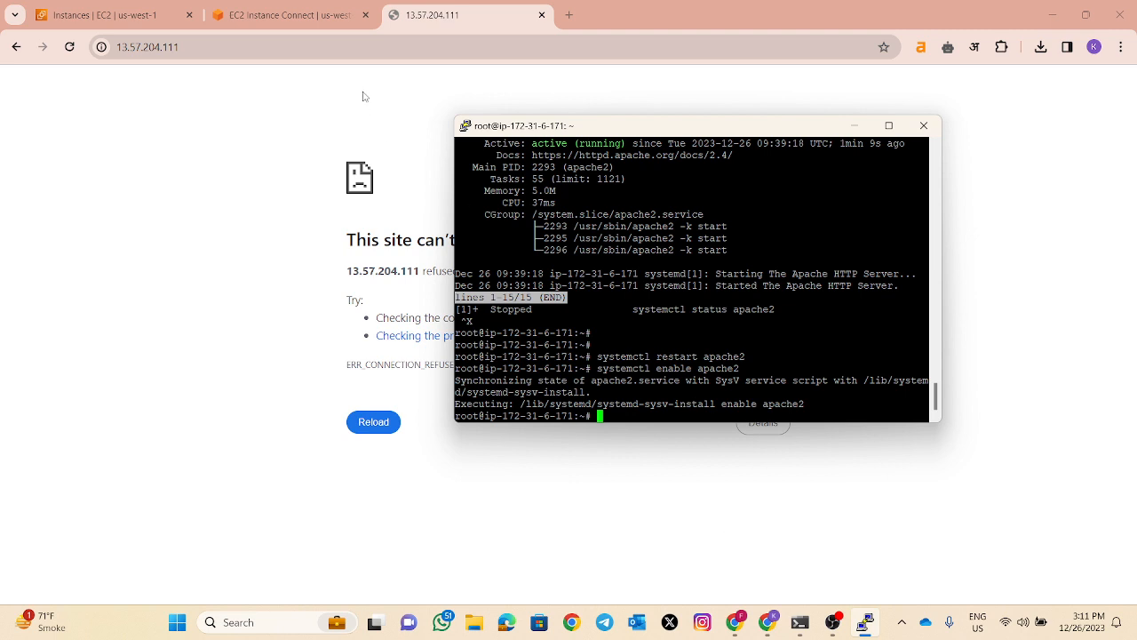
left_click(340, 45)
left_click(378, 47)
key("Return")
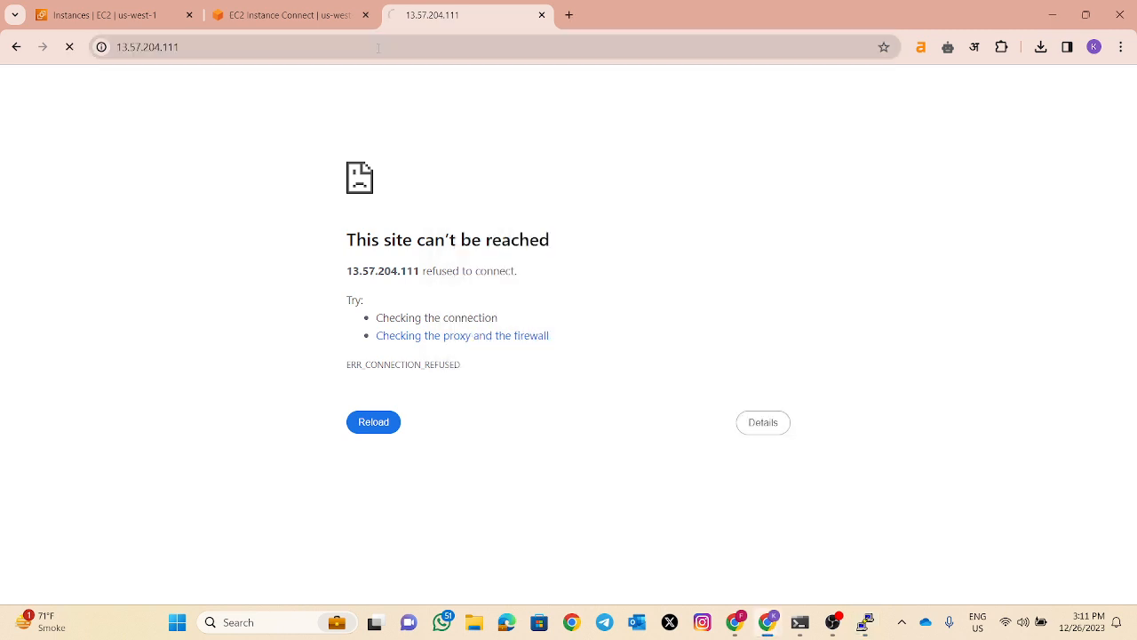
left_click(308, 41)
left_click_drag(151, 46, 117, 46)
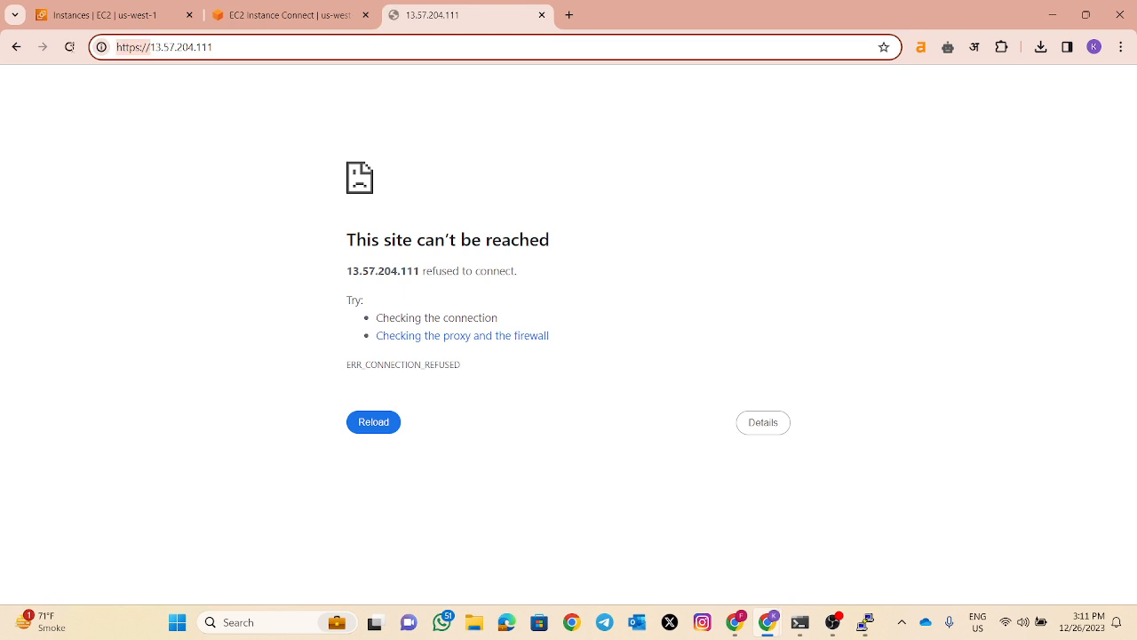
key("BackSpace")
left_click(69, 46)
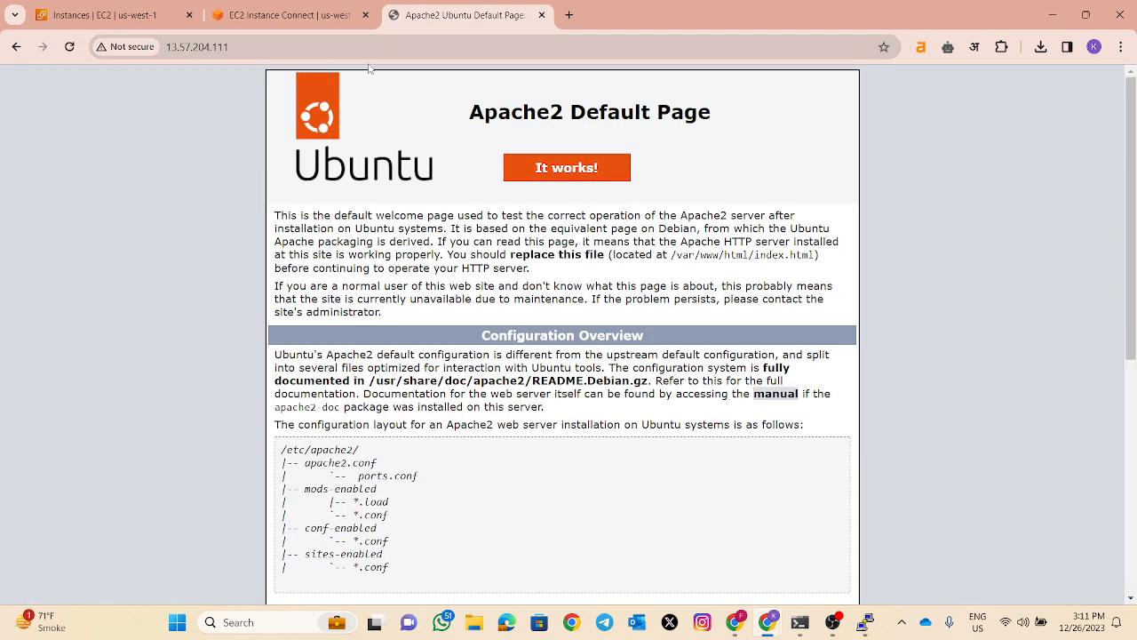
Look over the Apache2 default page's configuration overview and reload the page
scroll(470, 284, "down", 6)
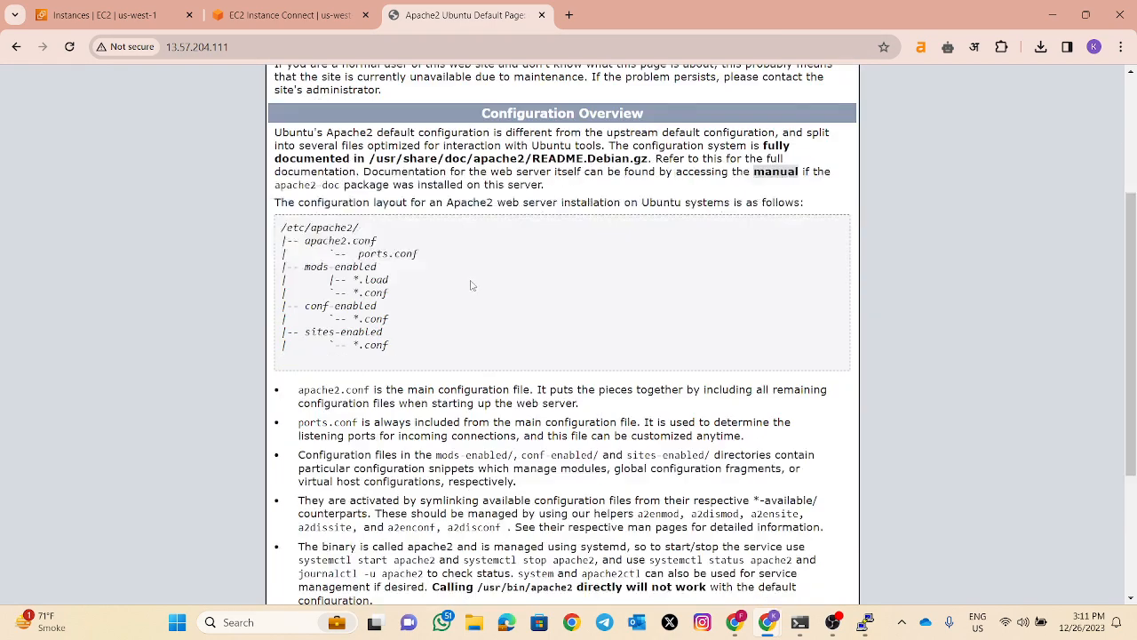
scroll(480, 294, "up", 5)
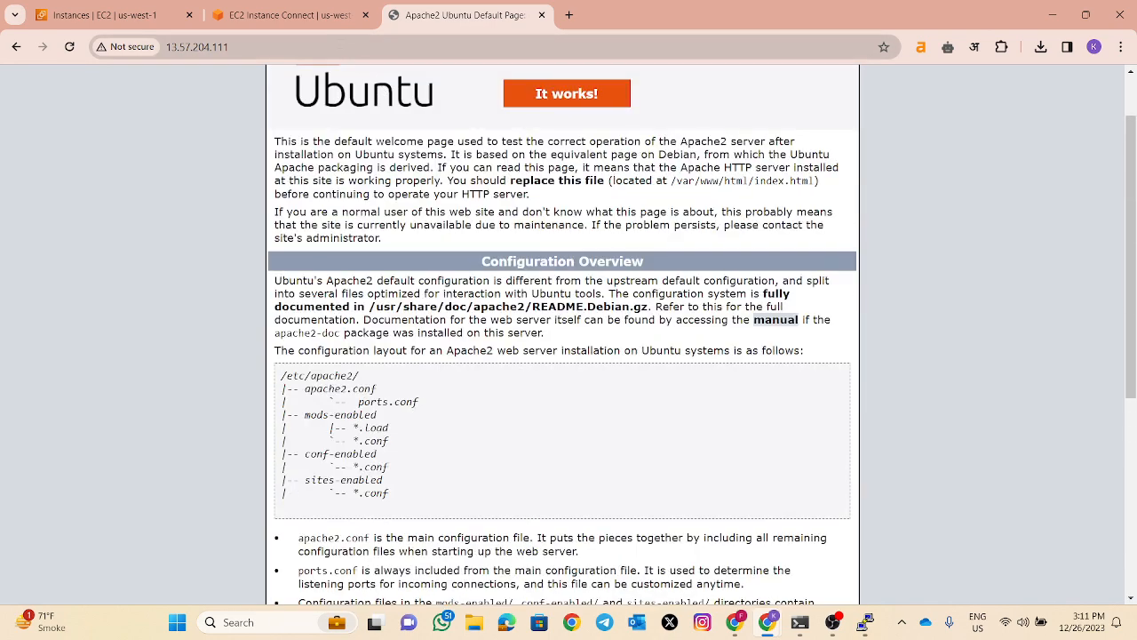
left_click(360, 47)
key("Return")
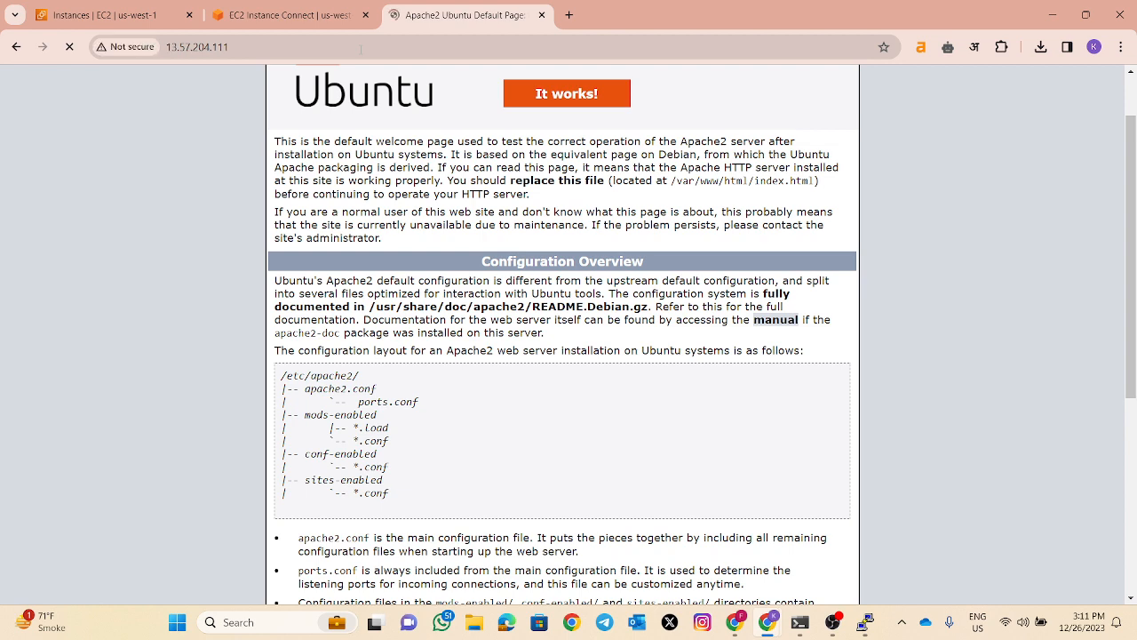
Switch to the AWS console's EC2 page and show the list of security groups
left_click(92, 20)
scroll(346, 315, "down", 1)
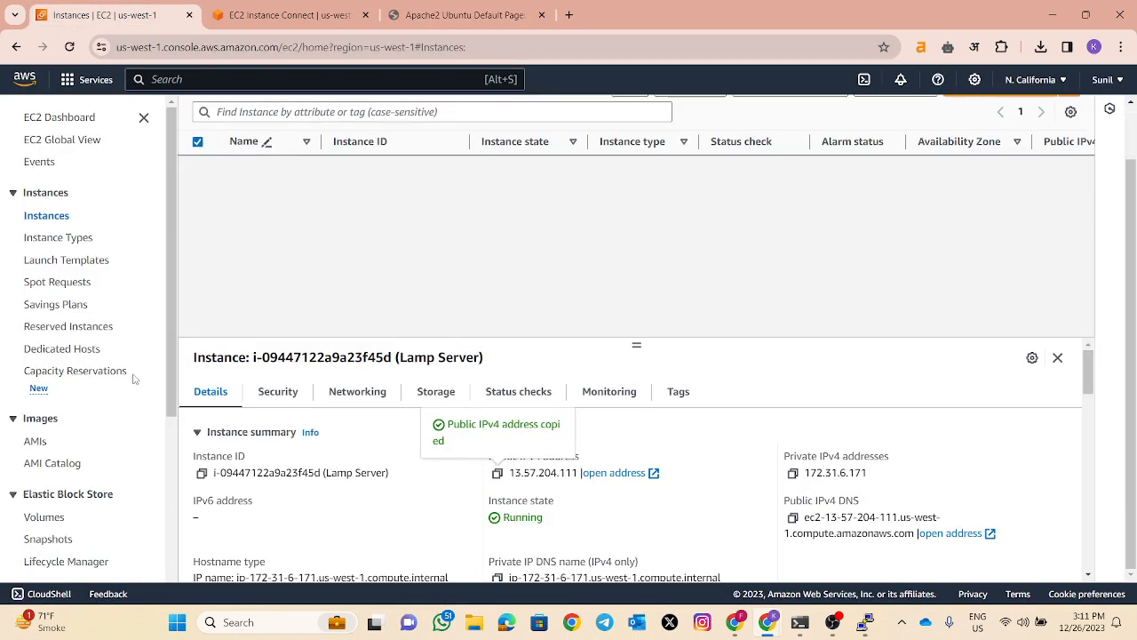
scroll(86, 394, "down", 2)
scroll(86, 393, "down", 1)
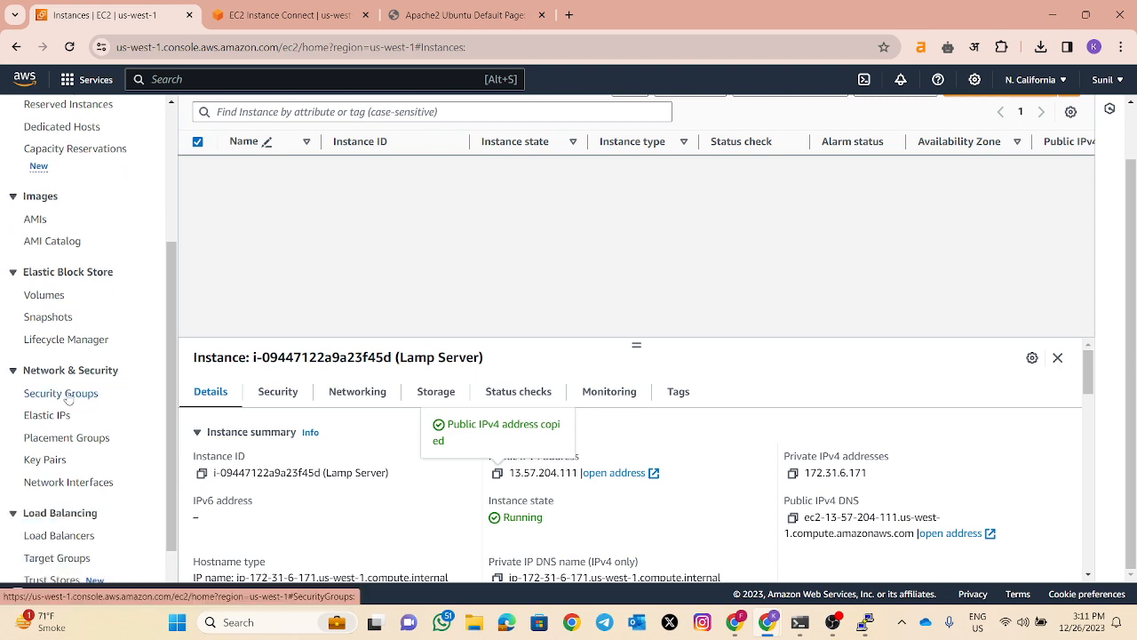
left_click(69, 397)
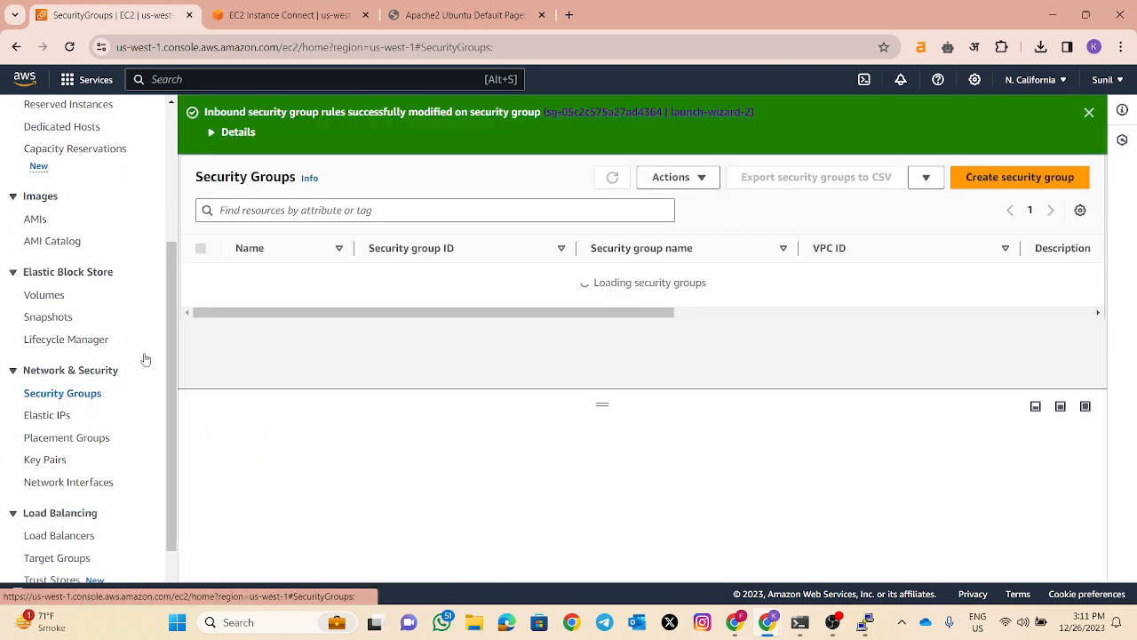
left_click(445, 15)
left_click(107, 15)
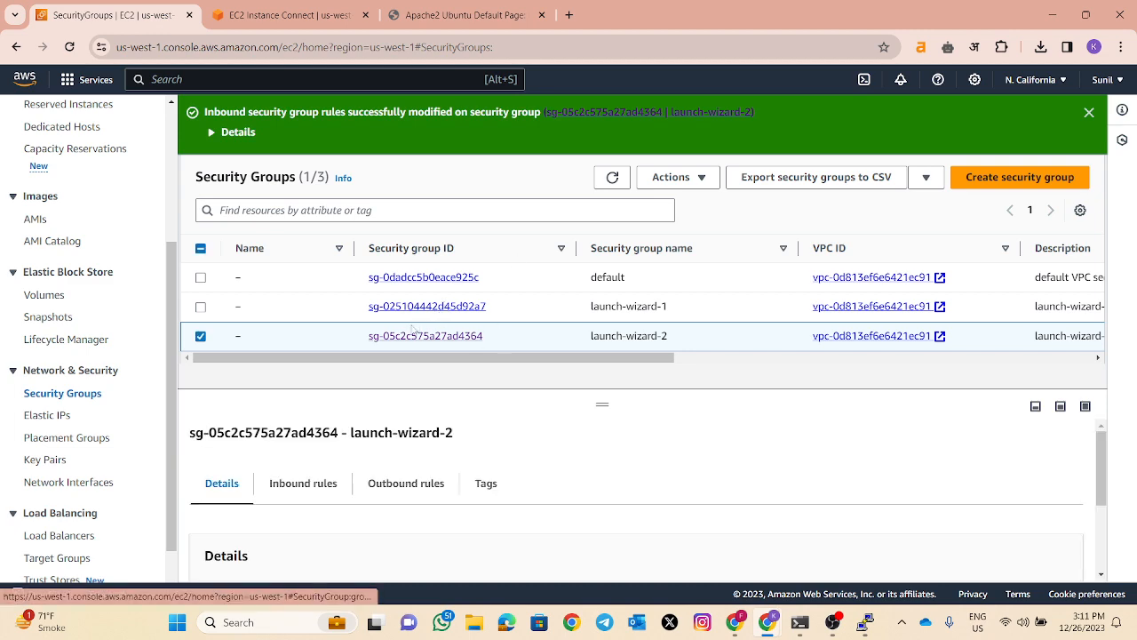
Delete the HTTP, HTTPS and All traffic inbound rules from the launch-wizard-2 security group and save the rules
left_click(413, 339)
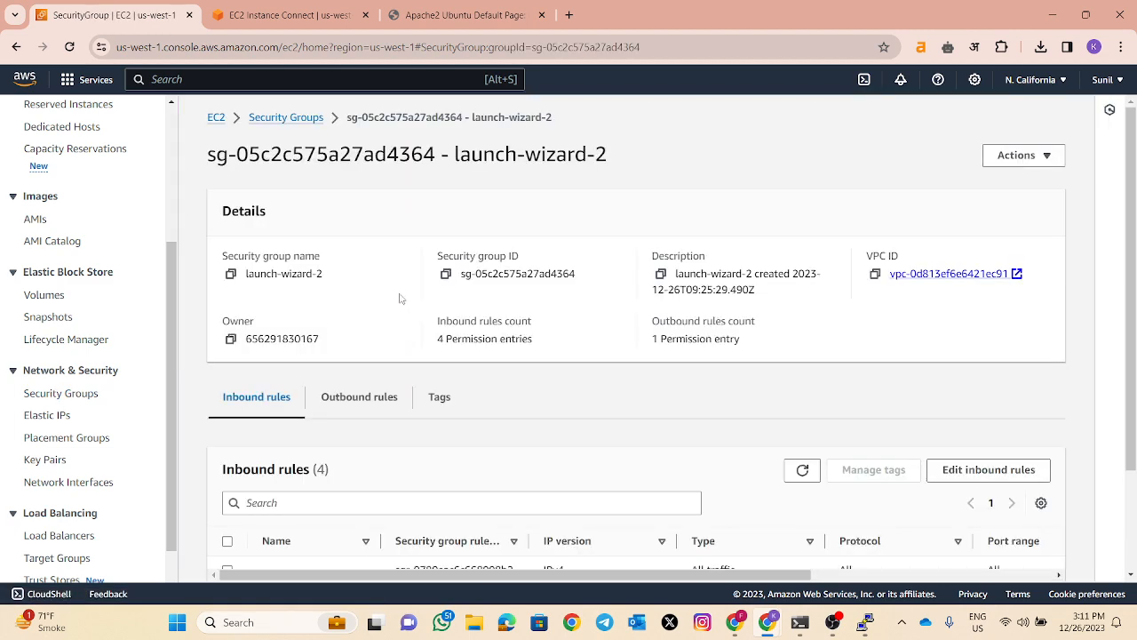
scroll(399, 297, "down", 2)
left_click(985, 339)
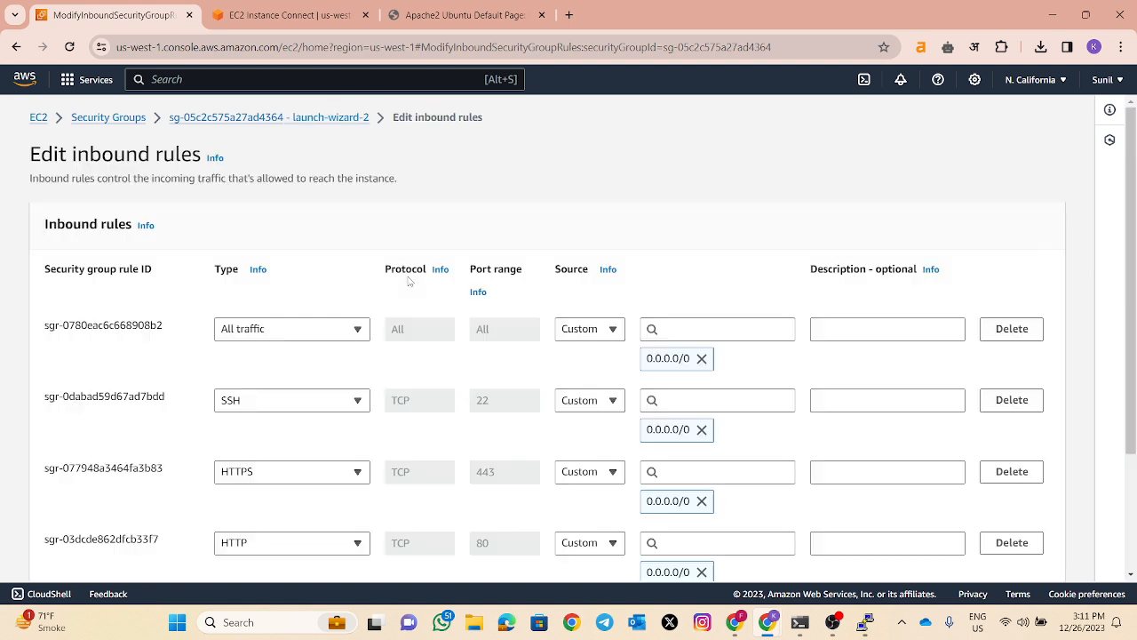
scroll(711, 362, "down", 1)
scroll(710, 363, "down", 2)
left_click(1013, 393)
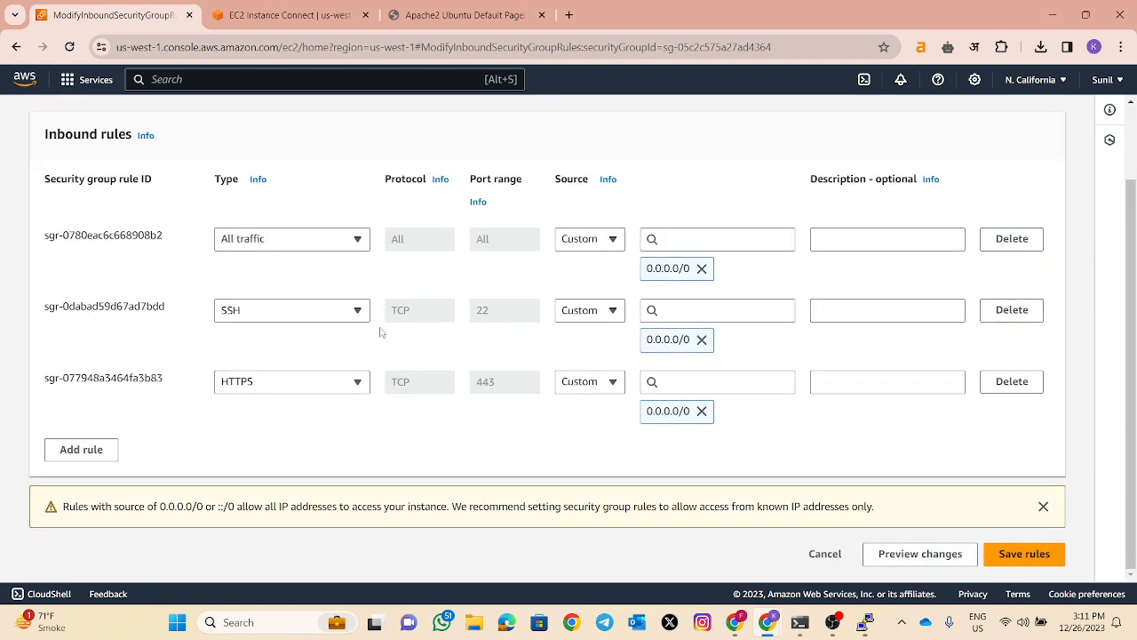
left_click(1012, 382)
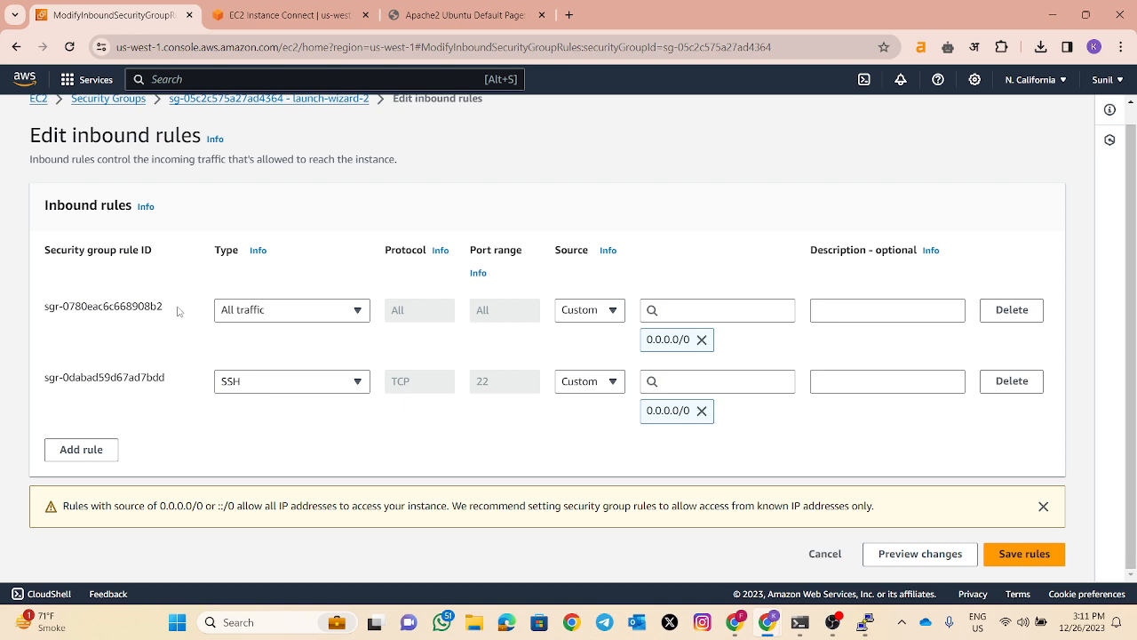
left_click(1012, 310)
left_click(1035, 502)
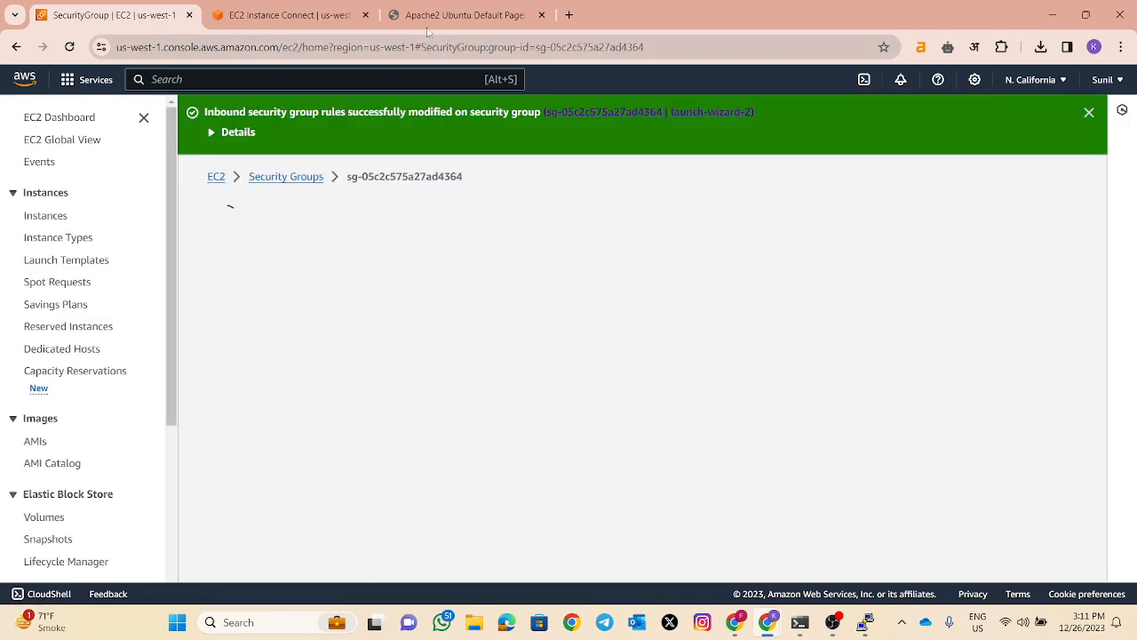
Reload 13.57.204.111 in the browser and review the inbound rules left on the launch-wizard-2 security group
left_click(440, 16)
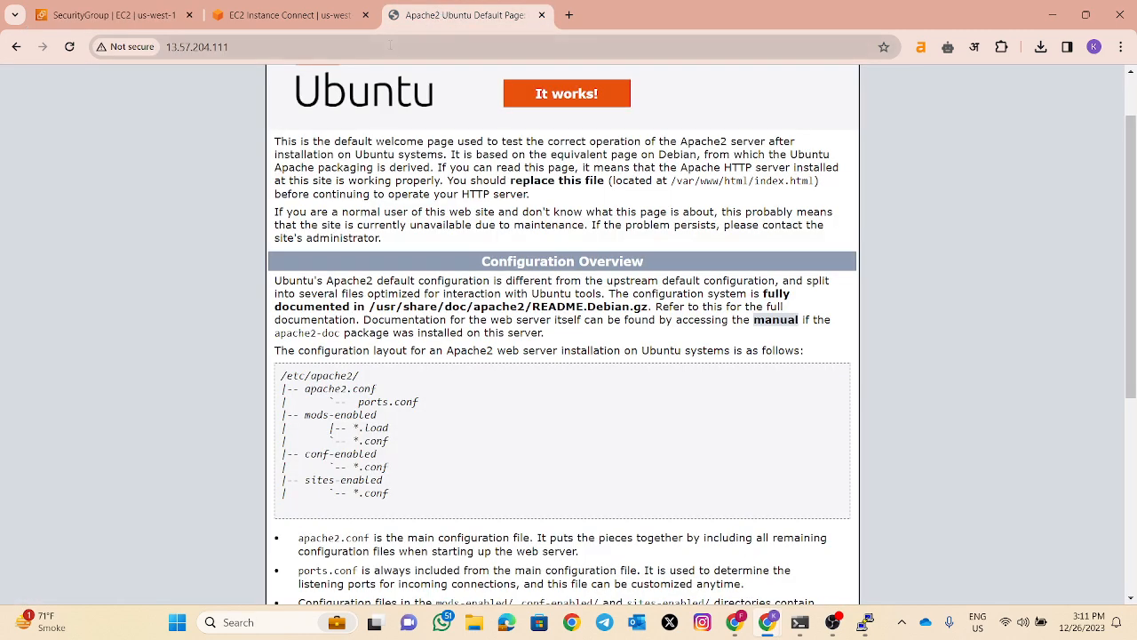
left_click(447, 48)
key("Return")
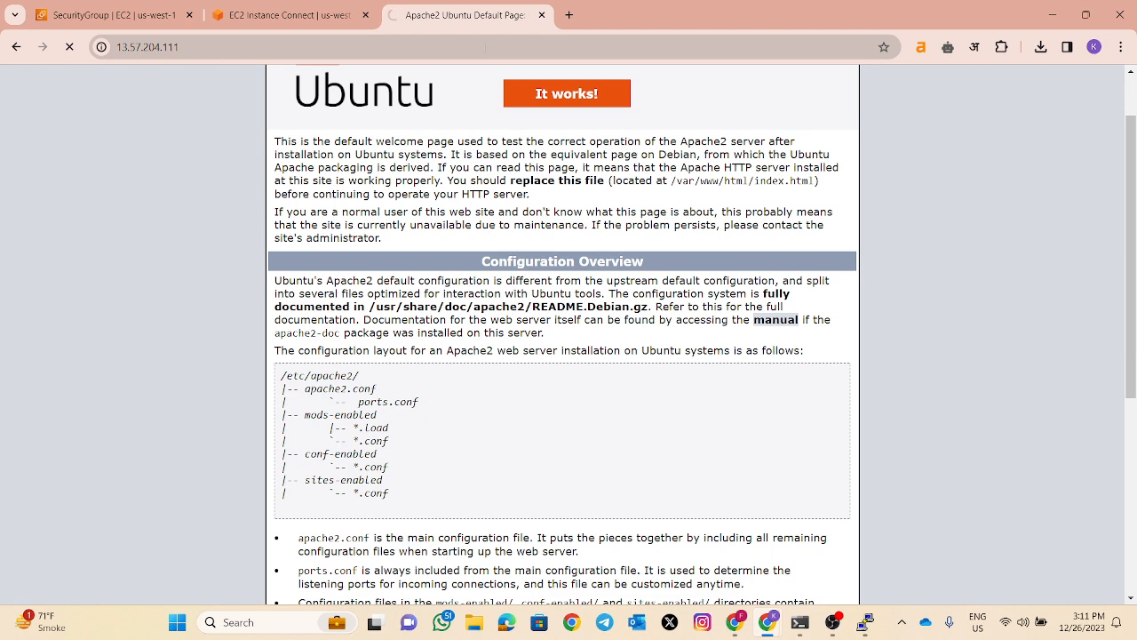
left_click(122, 10)
scroll(554, 342, "down", 1)
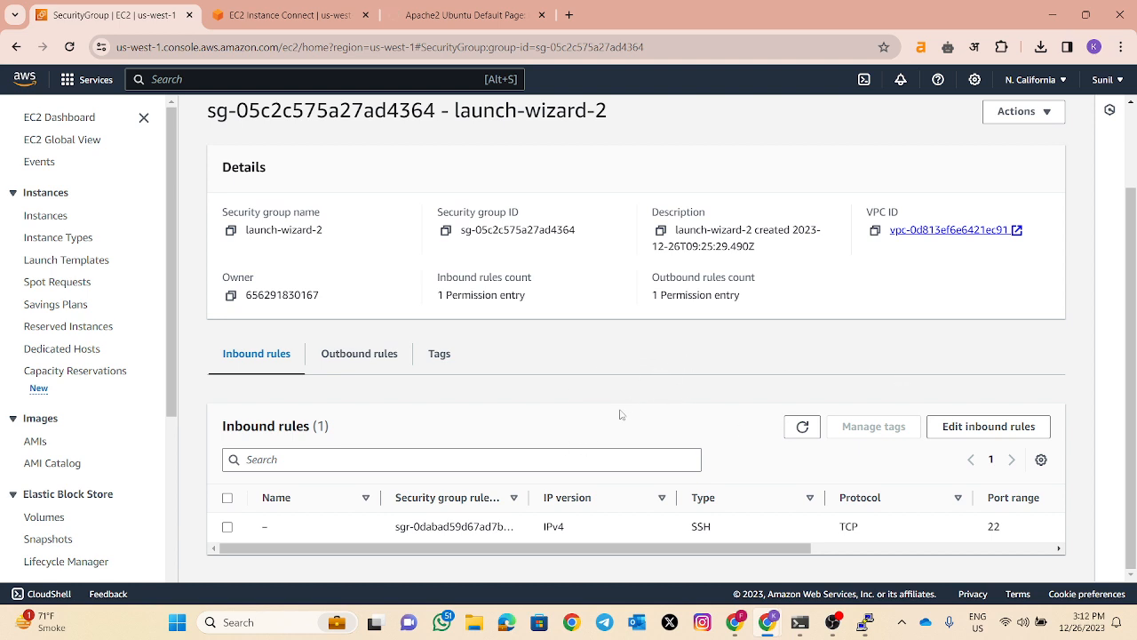
left_click(404, 13)
left_click(354, 44)
key("ctrl+c")
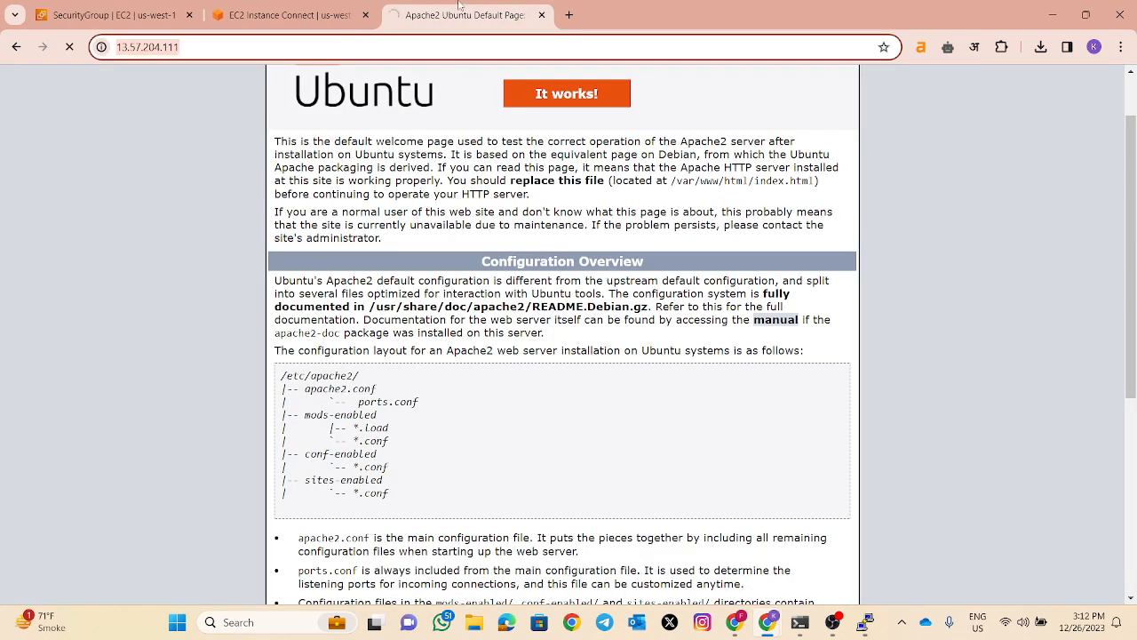
left_click(542, 17)
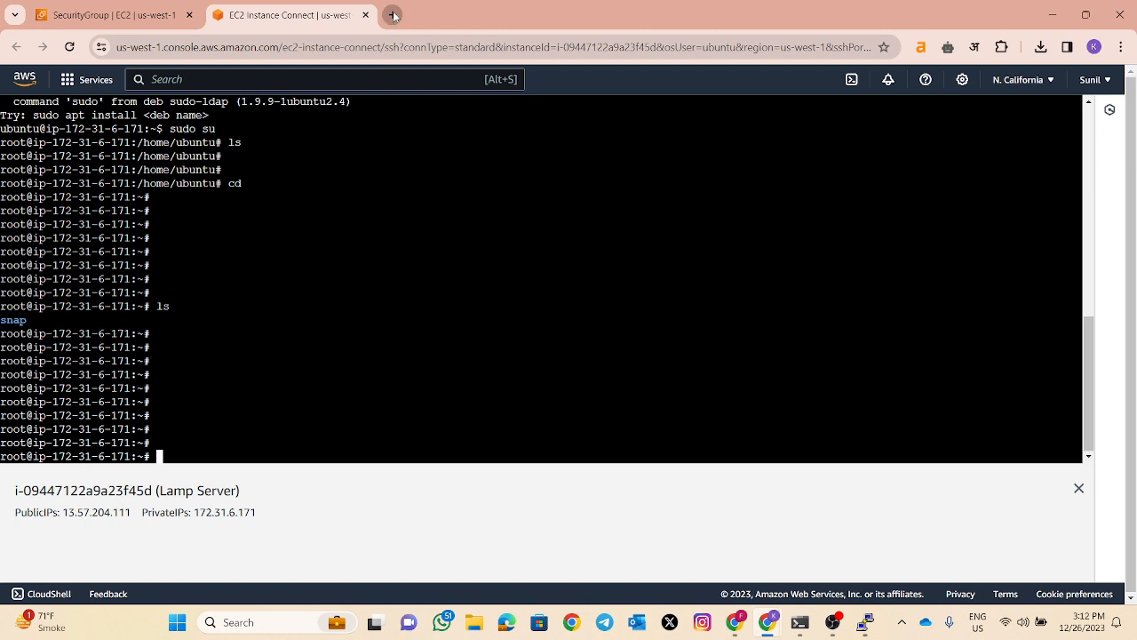
left_click(395, 16)
key("ctrl+v")
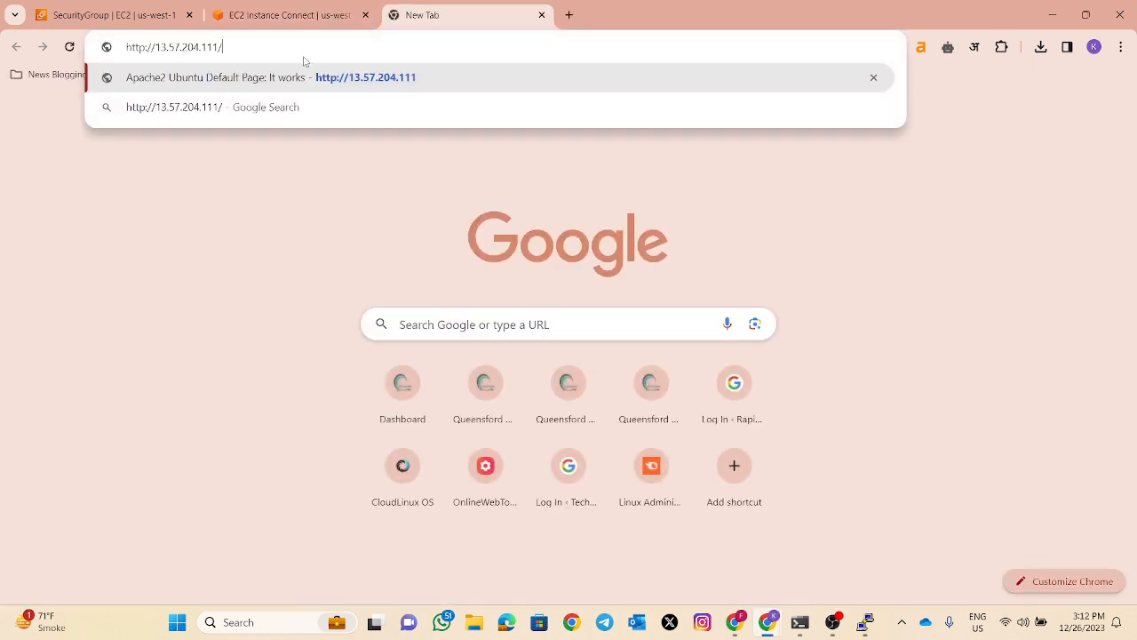
key("BackSpace")
left_click_drag(157, 46, 127, 46)
key("BackSpace")
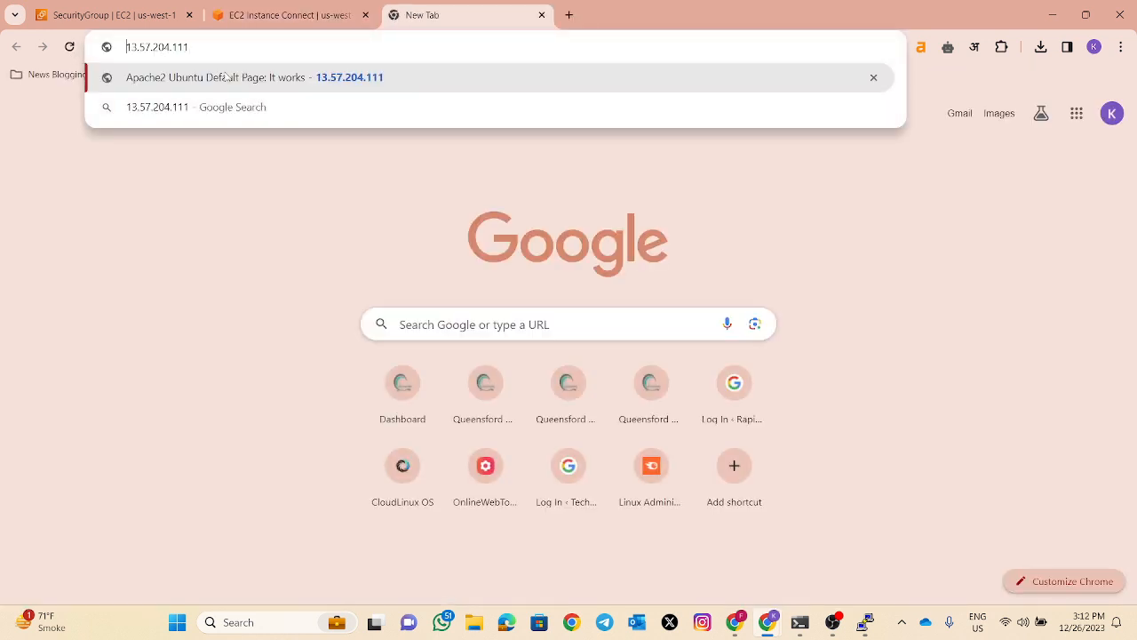
key("Return")
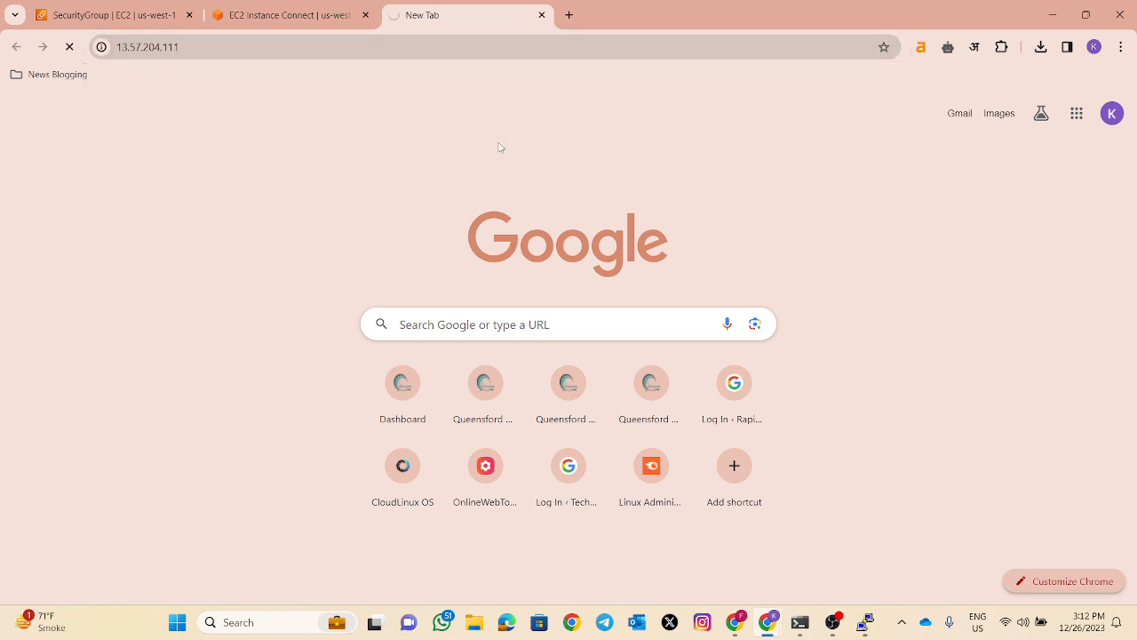
Retry loading 13.57.204.111 and compare the page's response with the security group's inbound rules
left_click(330, 44)
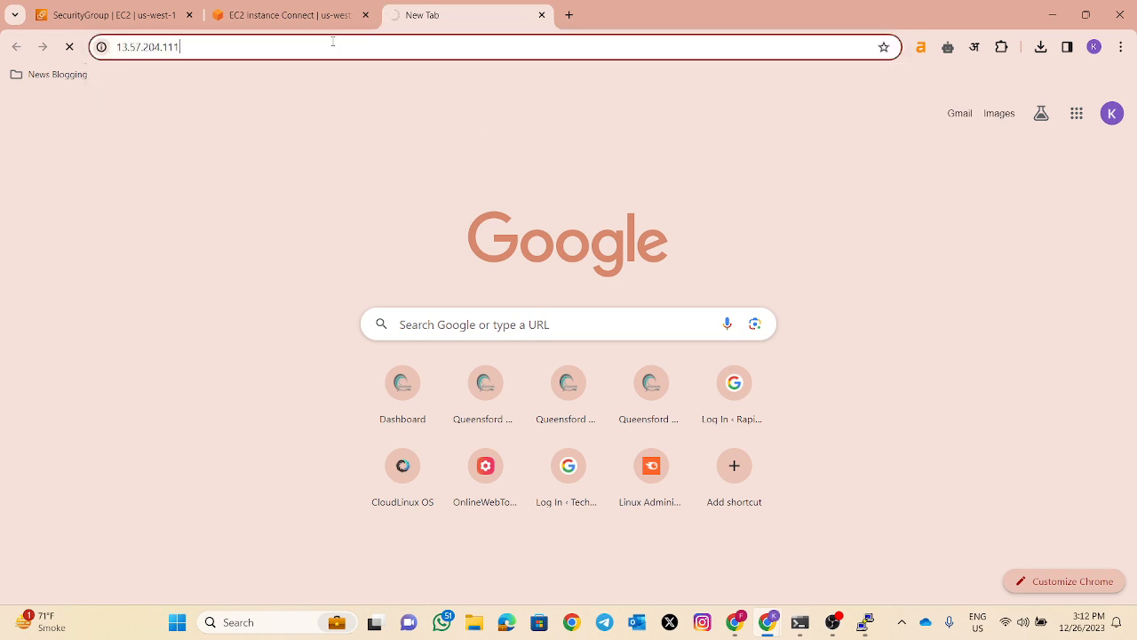
left_click(399, 49)
key("Return")
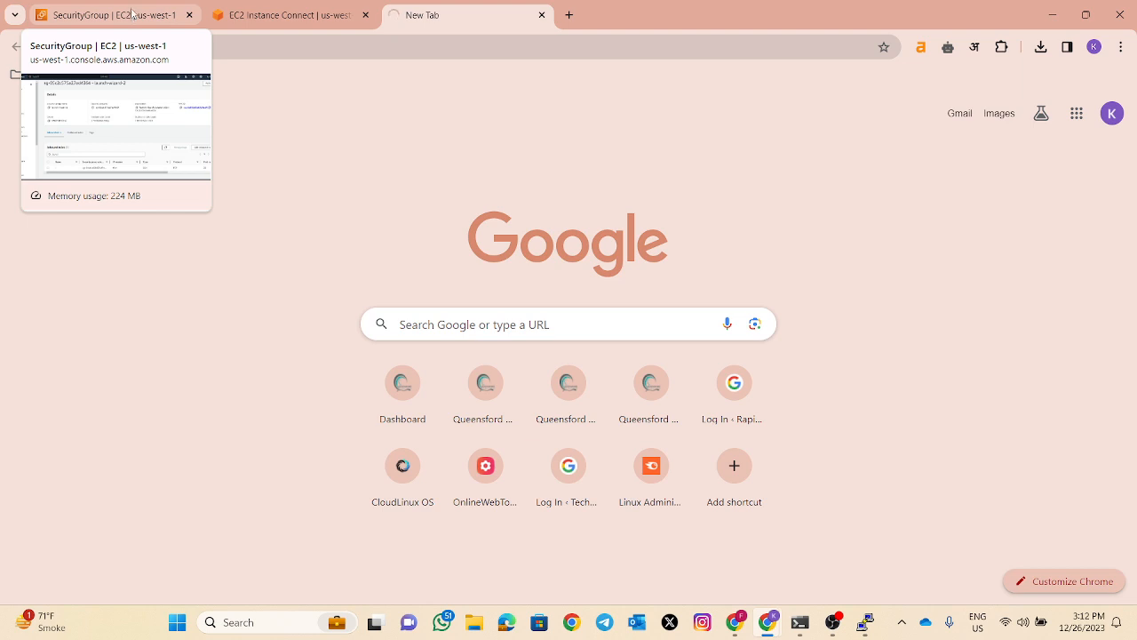
left_click(133, 15)
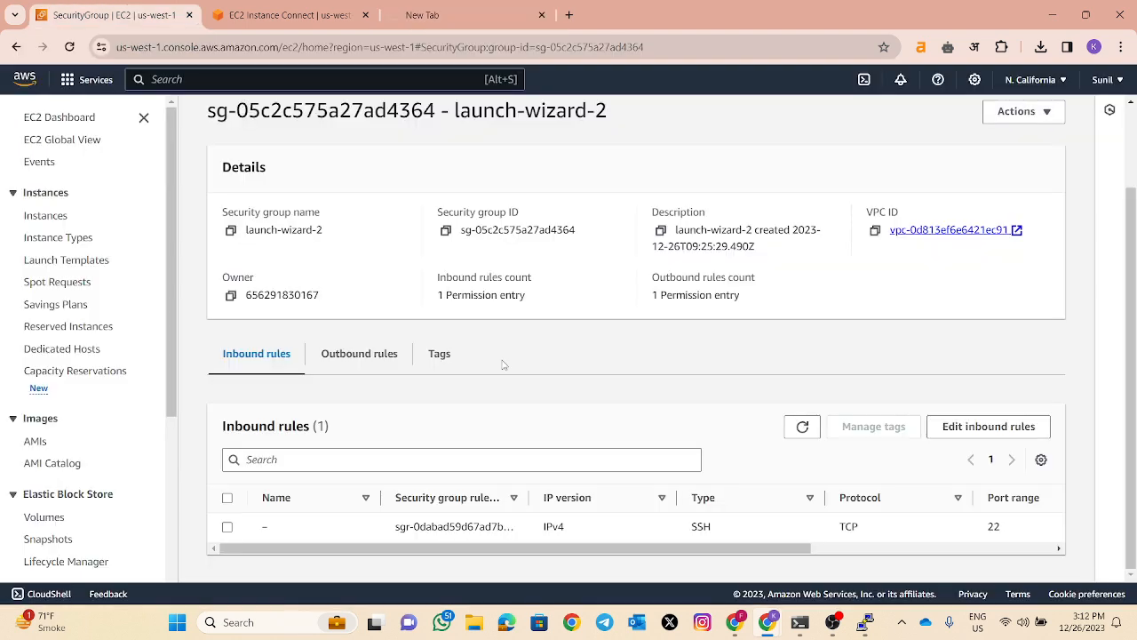
left_click(428, 13)
Start editing the launch-wizard-2 group's inbound rules and add an HTTP rule with source Anywhere-IPv4
left_click(95, 11)
left_click(955, 435)
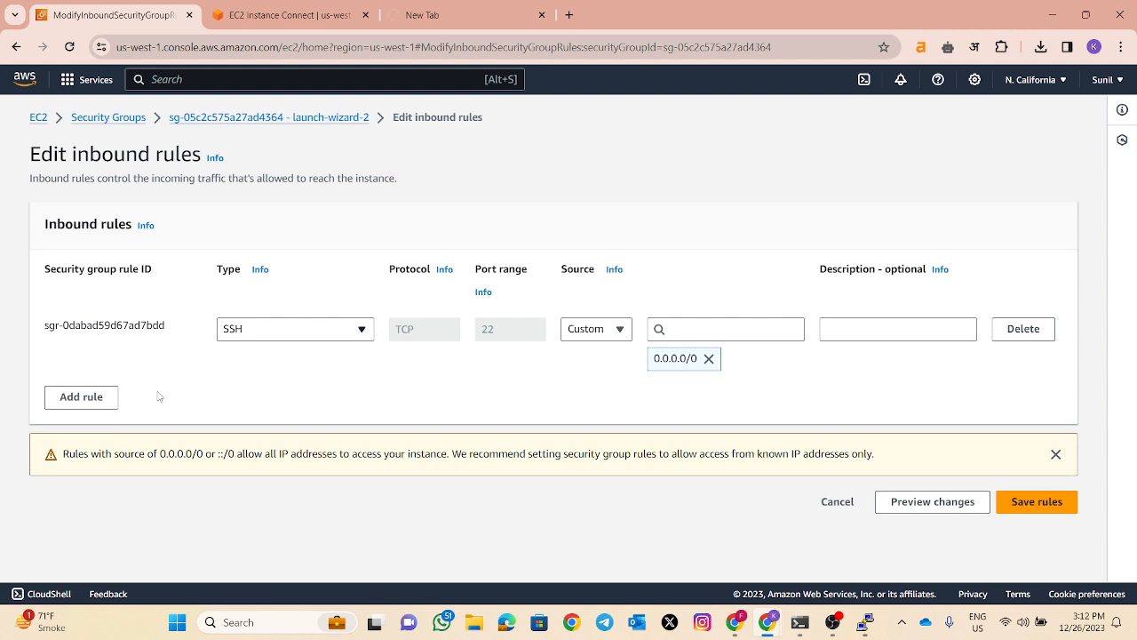
left_click(104, 396)
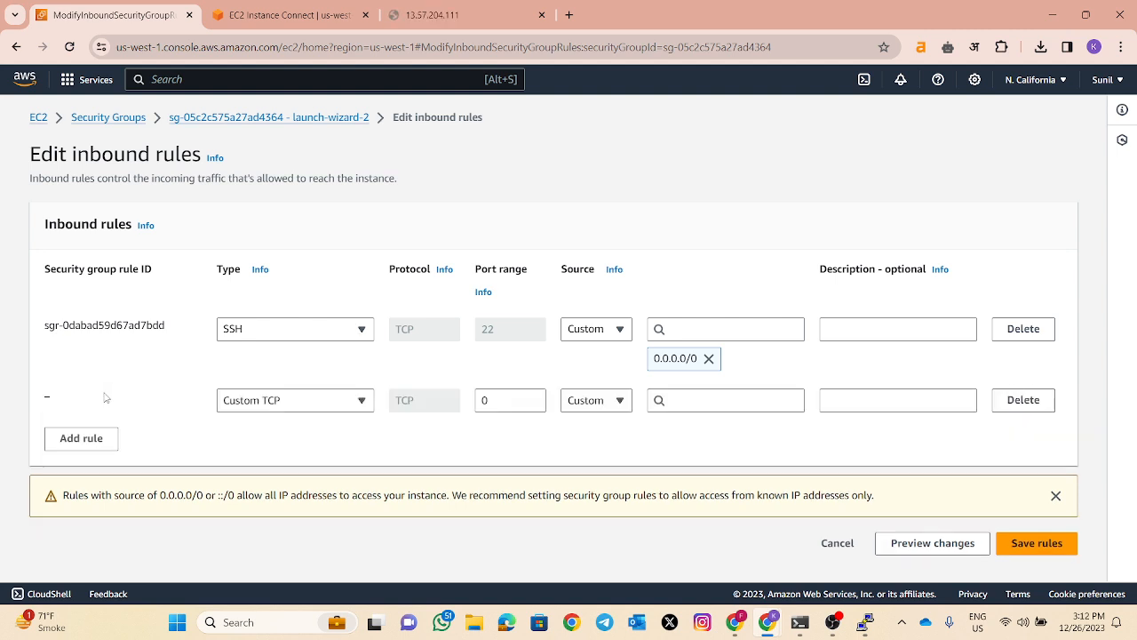
left_click(339, 407)
type("ht")
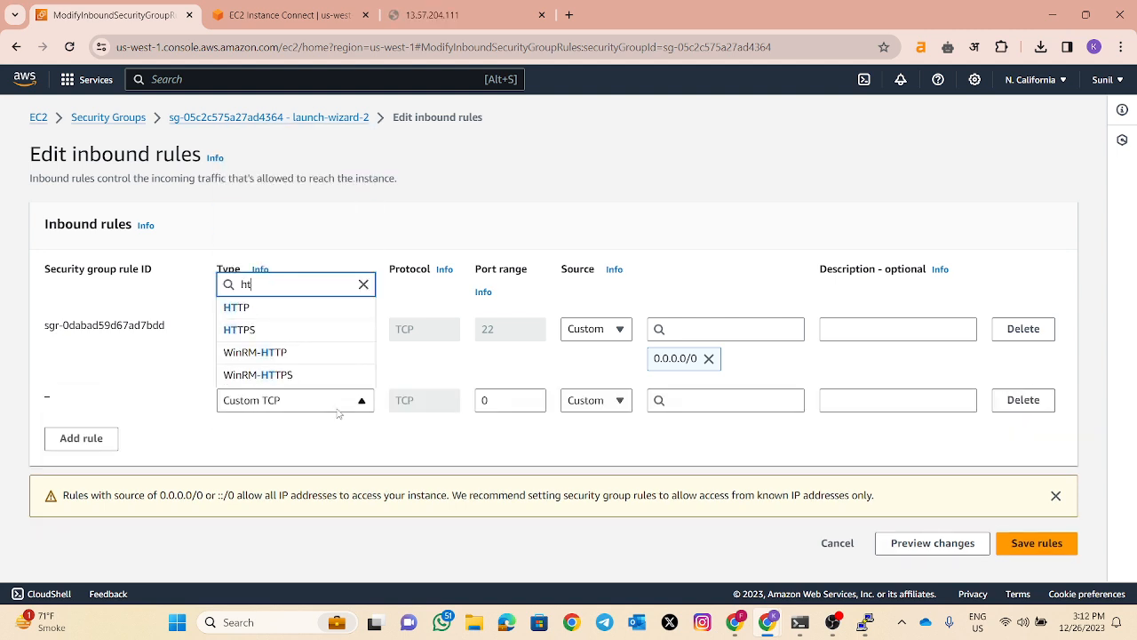
left_click(293, 310)
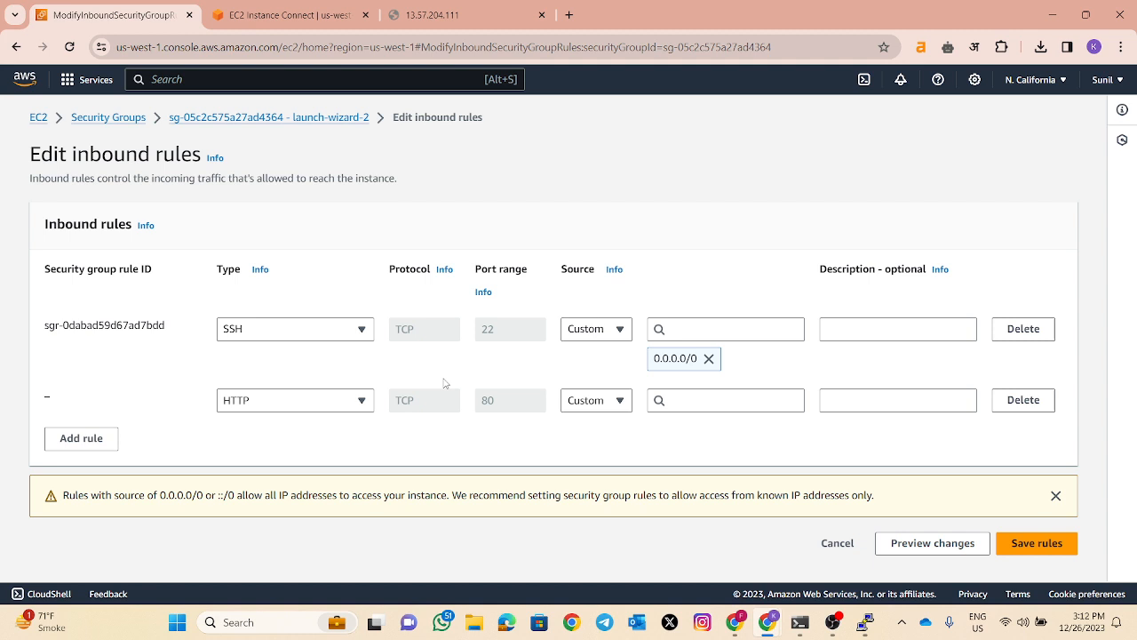
left_click(592, 401)
left_click(603, 447)
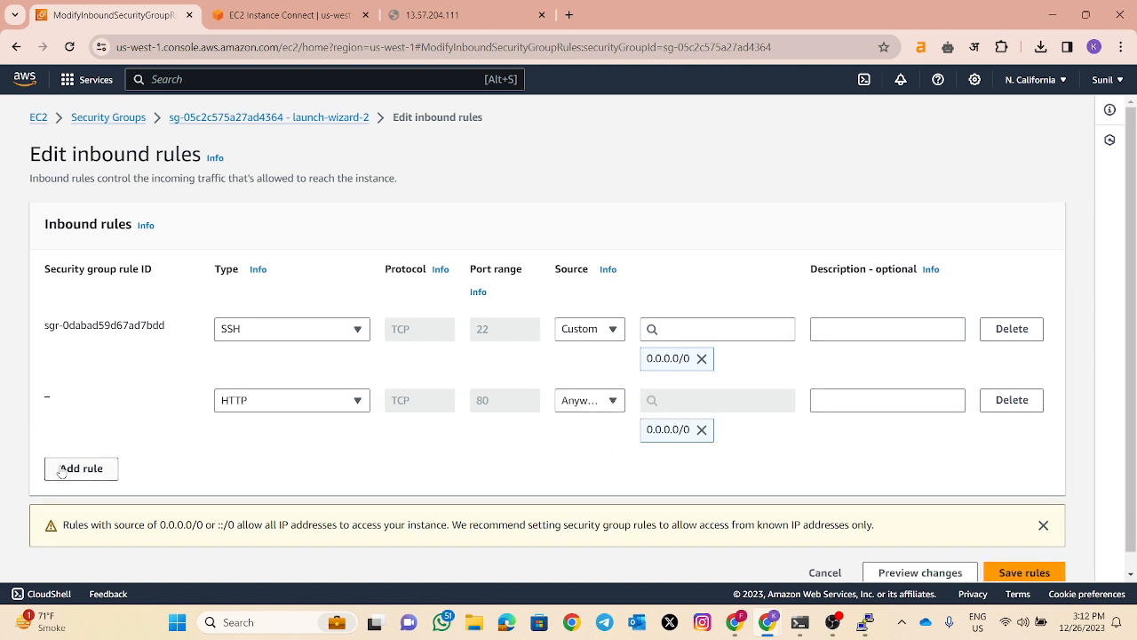
Add an HTTPS inbound rule with source Anywhere-IPv4 and save the rules
left_click(61, 472)
left_click(247, 479)
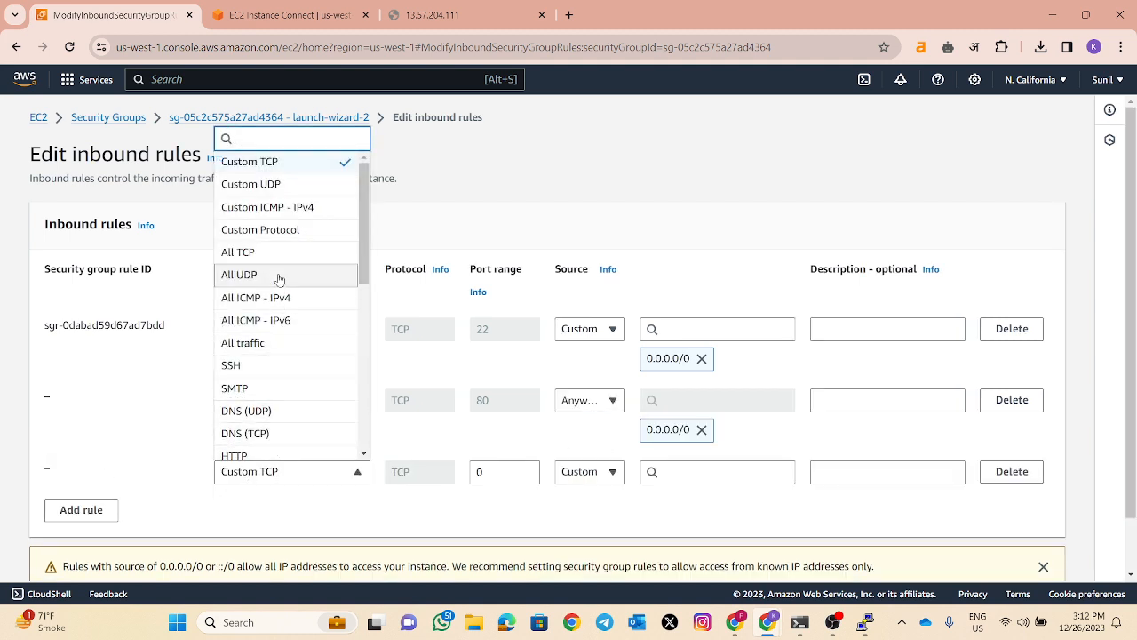
type("ht")
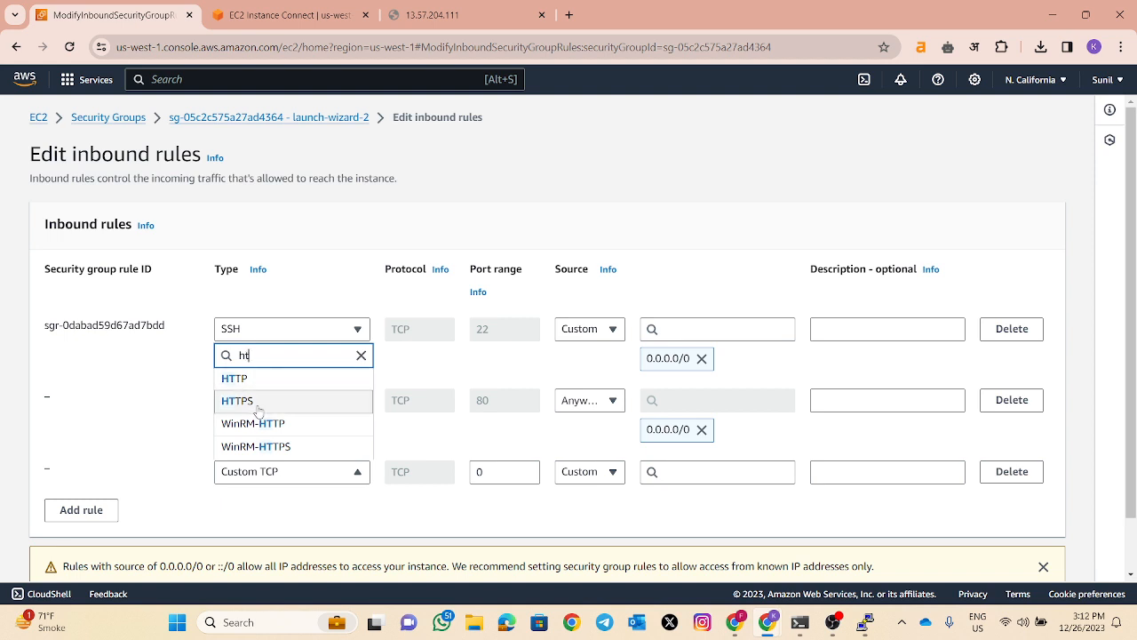
left_click(258, 407)
left_click(589, 472)
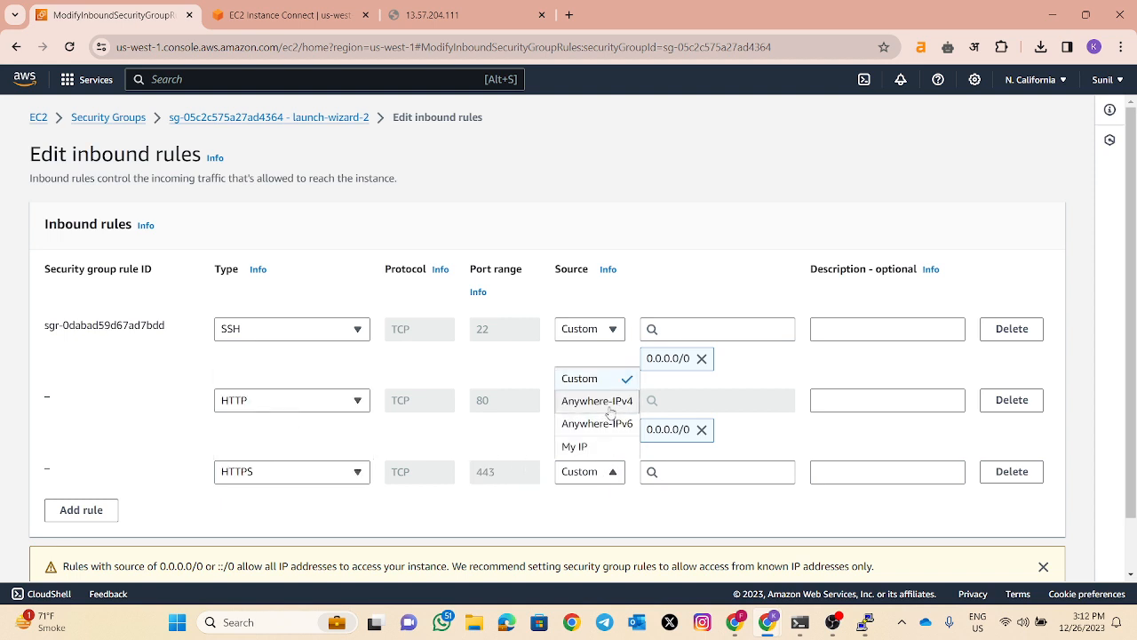
left_click(610, 407)
scroll(683, 422, "down", 3)
left_click(1023, 551)
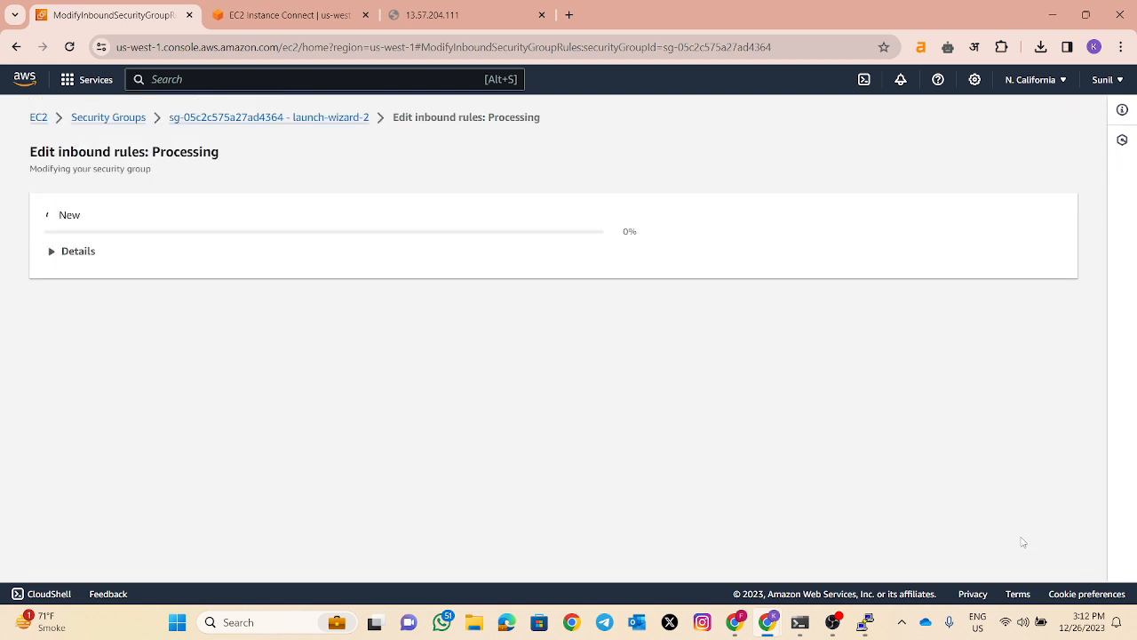
Check the page at 13.57.204.111 in the browser and review the security group's saved inbound rules
left_click(451, 14)
left_click(376, 48)
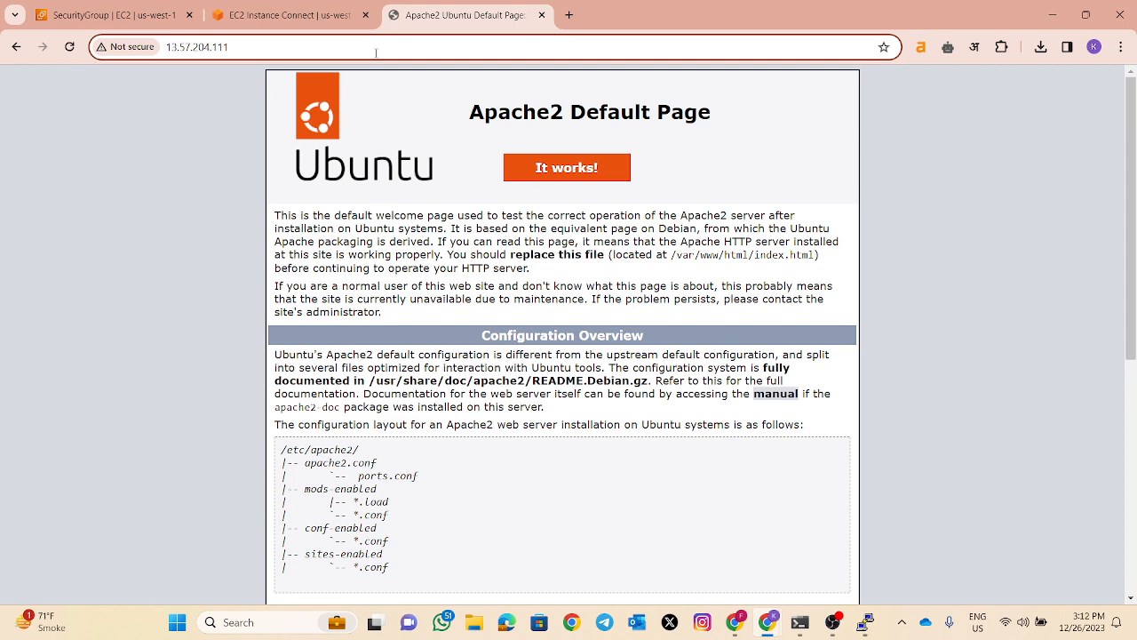
left_click(111, 14)
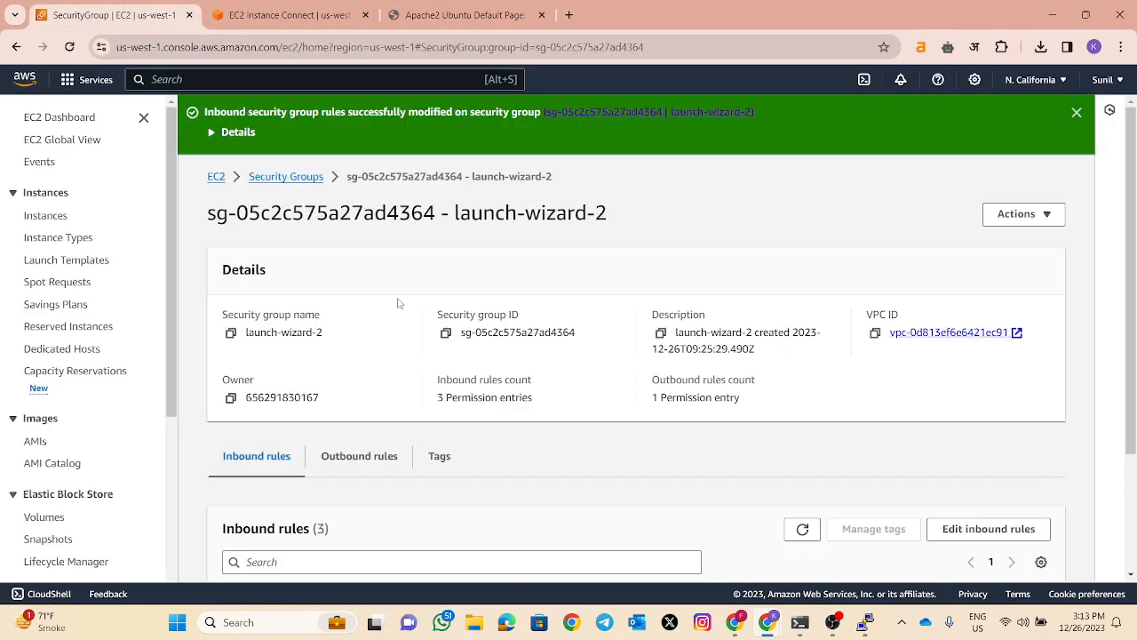
scroll(503, 400, "down", 2)
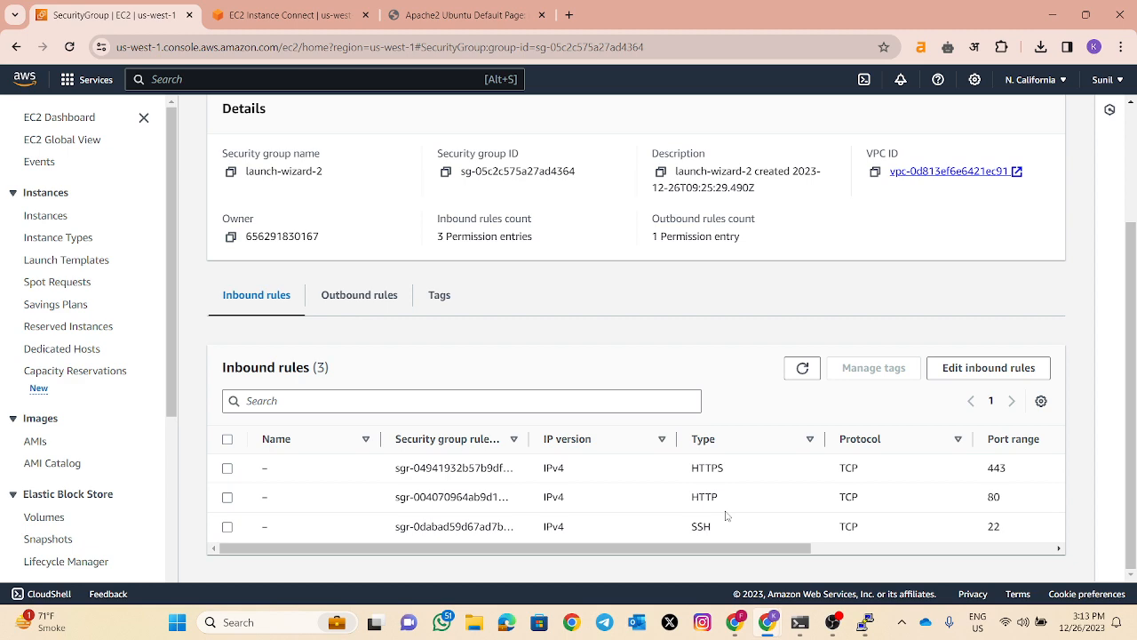
scroll(564, 399, "up", 2)
scroll(653, 438, "down", 2)
scroll(389, 317, "up", 2)
Show the list of EC2 instances with the Lamp Server instance's details
left_click(60, 221)
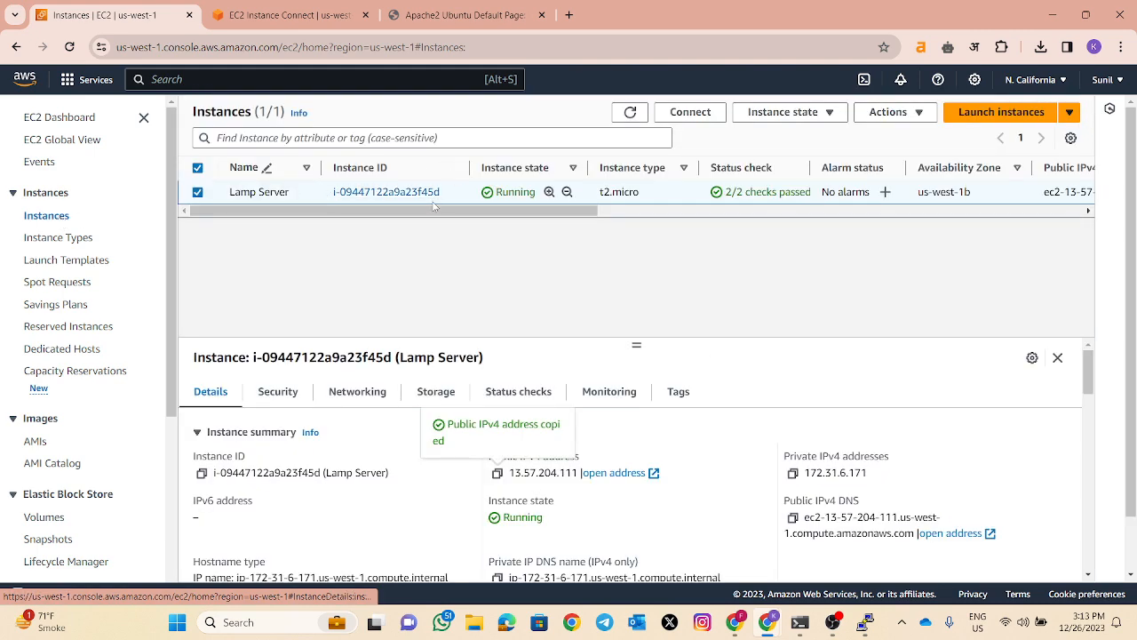
left_click_drag(435, 211, 408, 231)
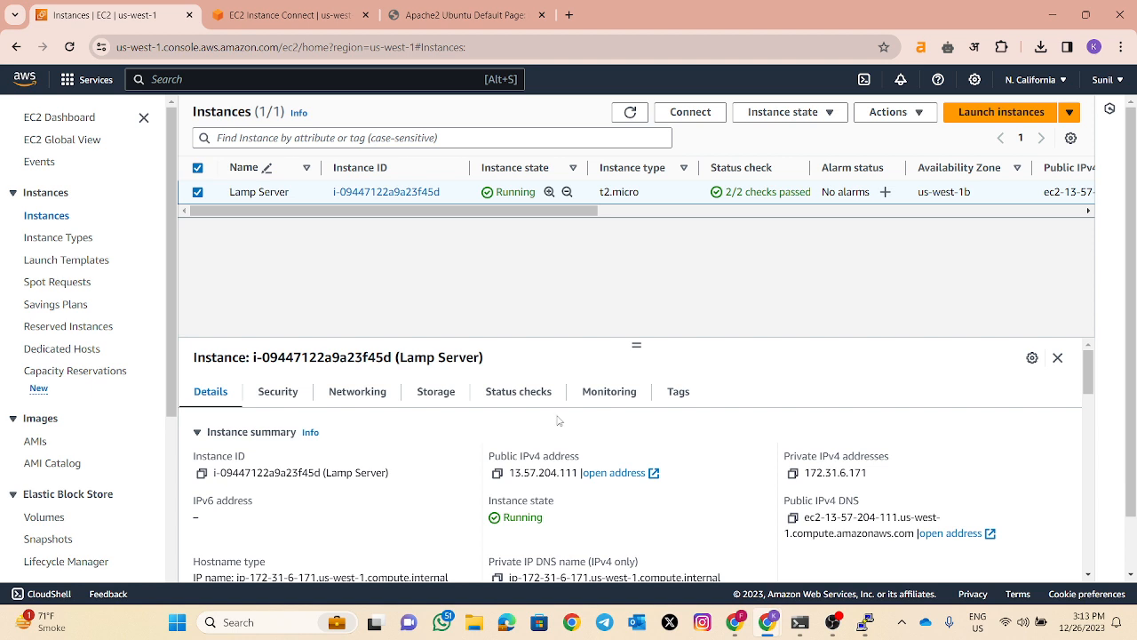
left_click_drag(533, 212, 385, 223)
left_click_drag(456, 212, 382, 222)
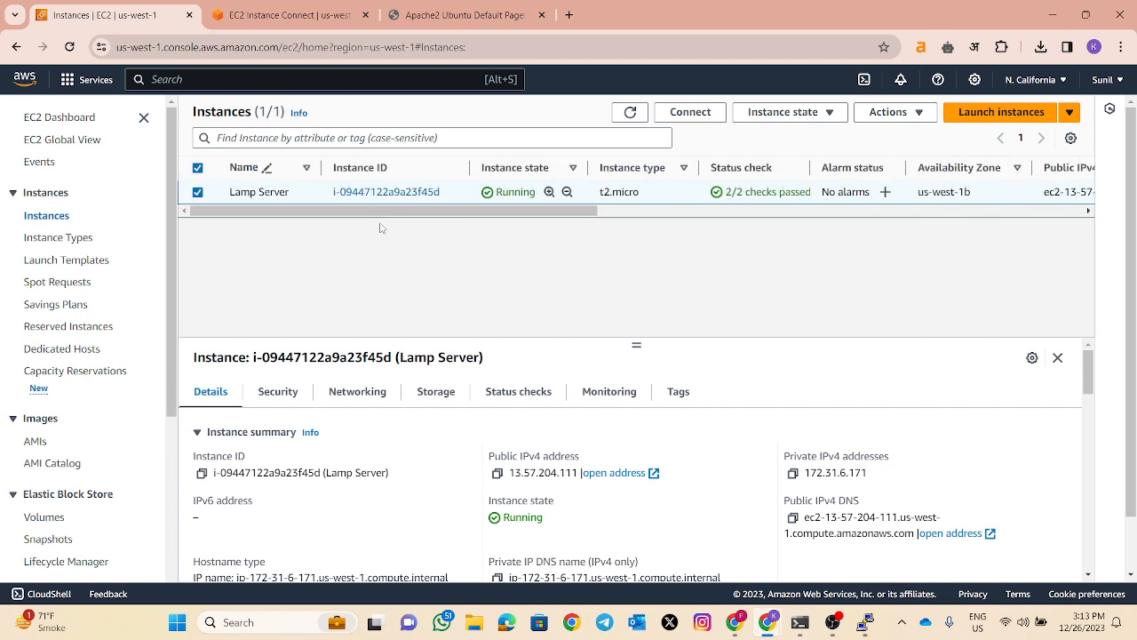